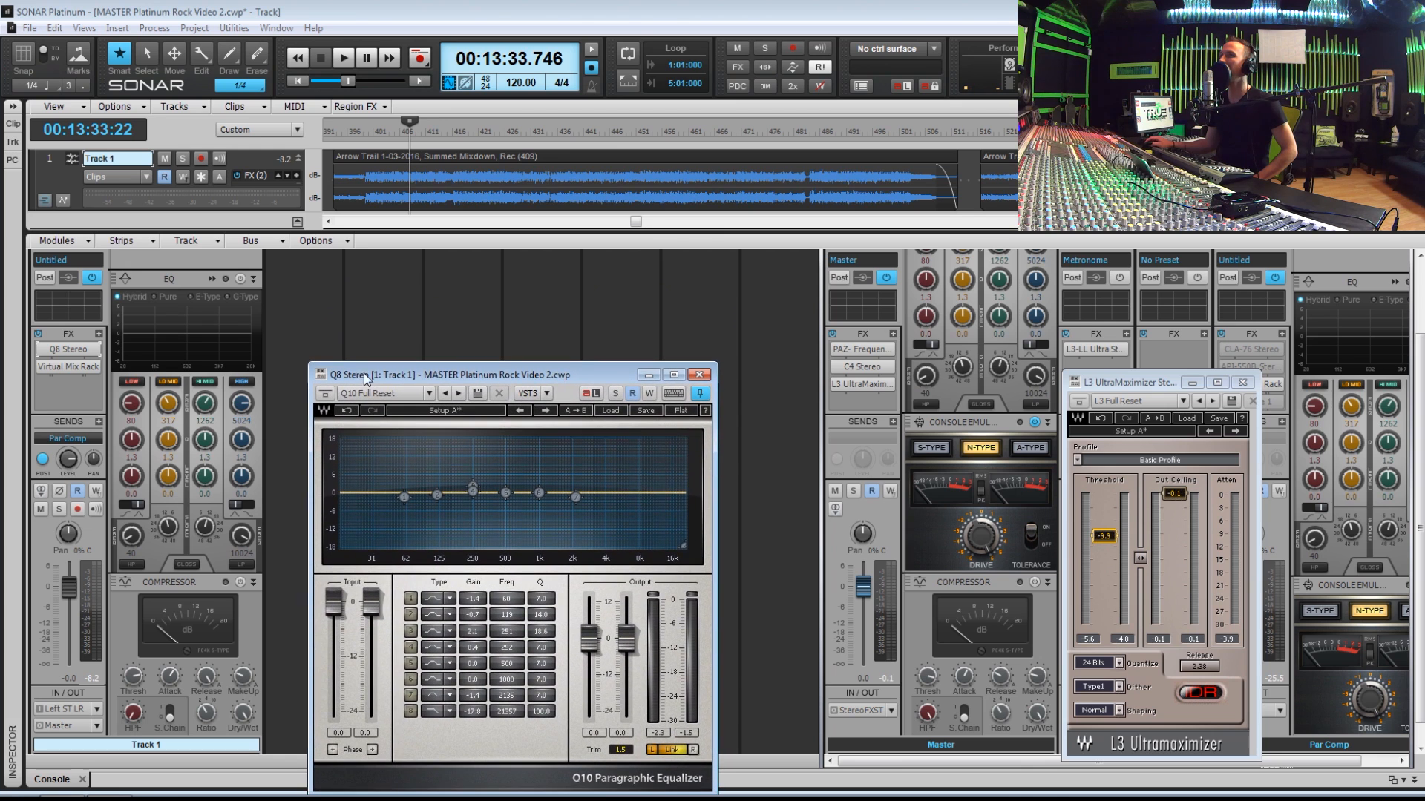
Examine the low-frequency peak of the playing song in the Master bus's PAZ Frequency analyzer, closing the analyzer when done
left_click(869, 351)
double_click(869, 352)
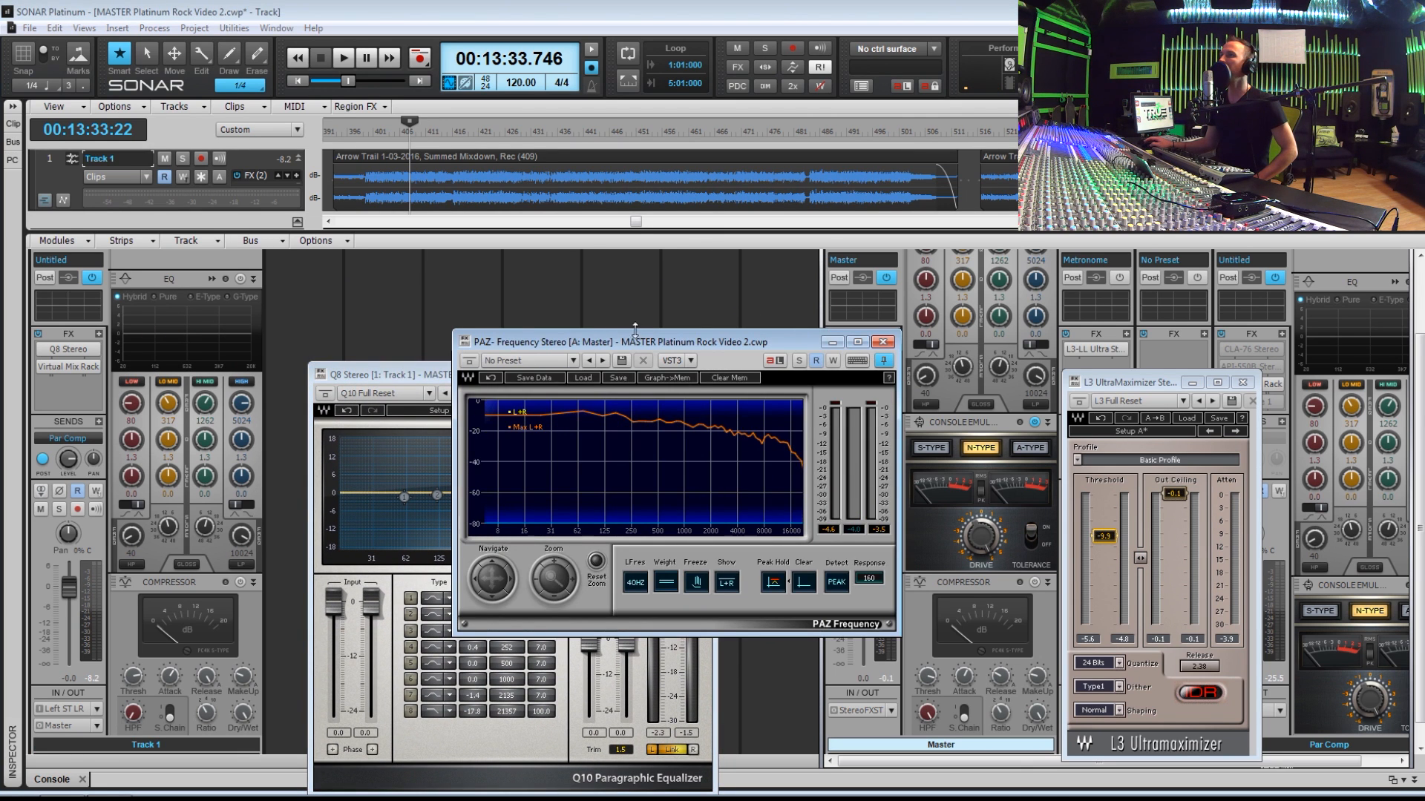
left_click_drag(652, 345, 541, 194)
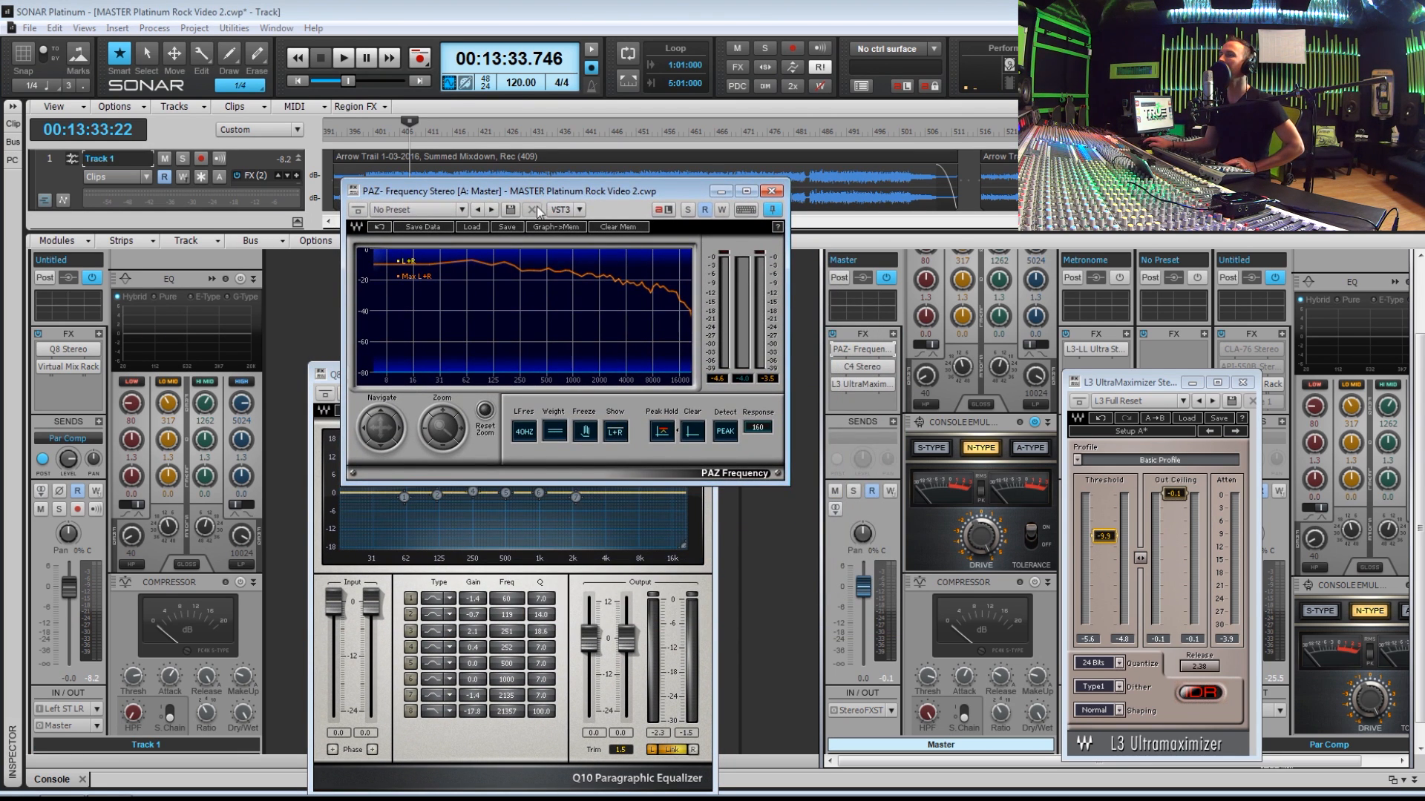
key("space")
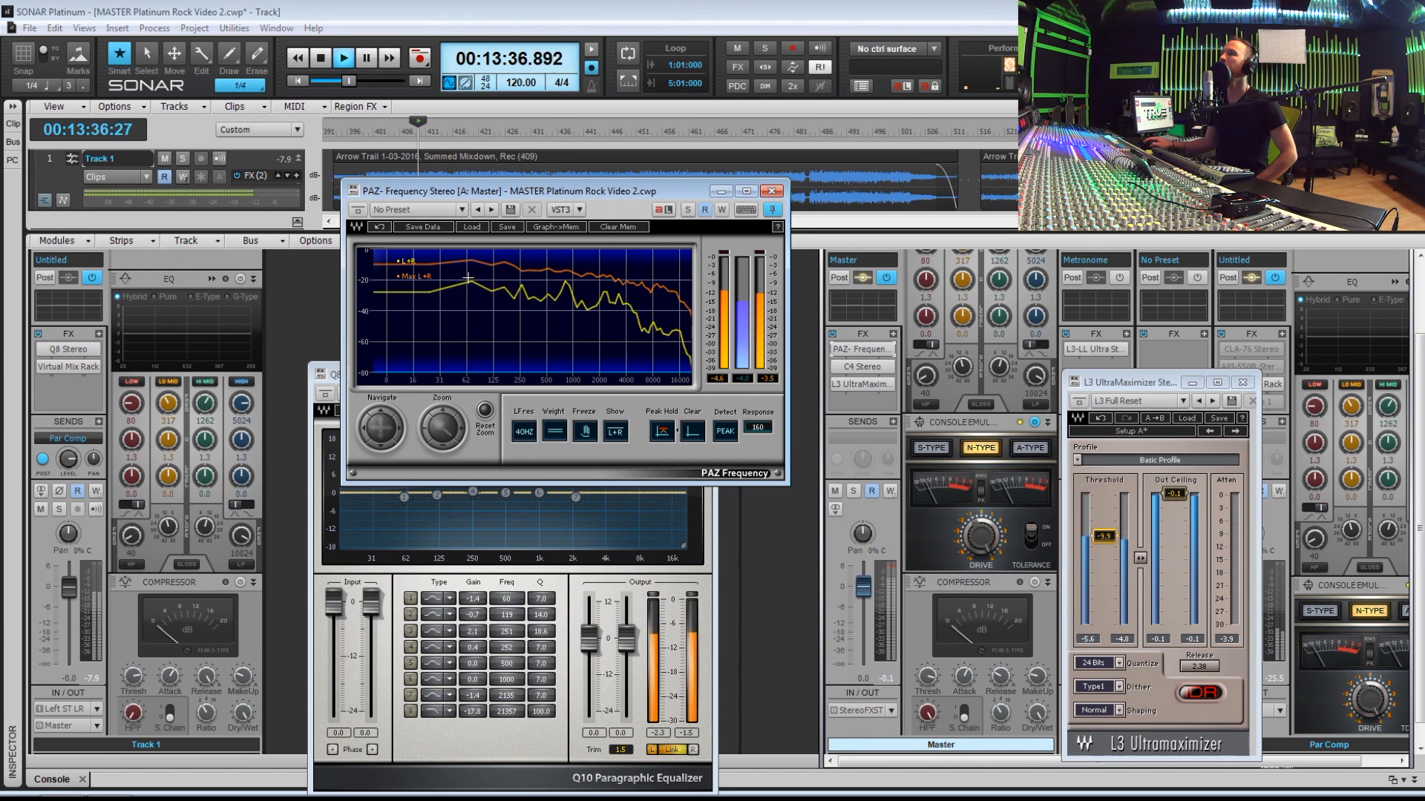
left_click(473, 278)
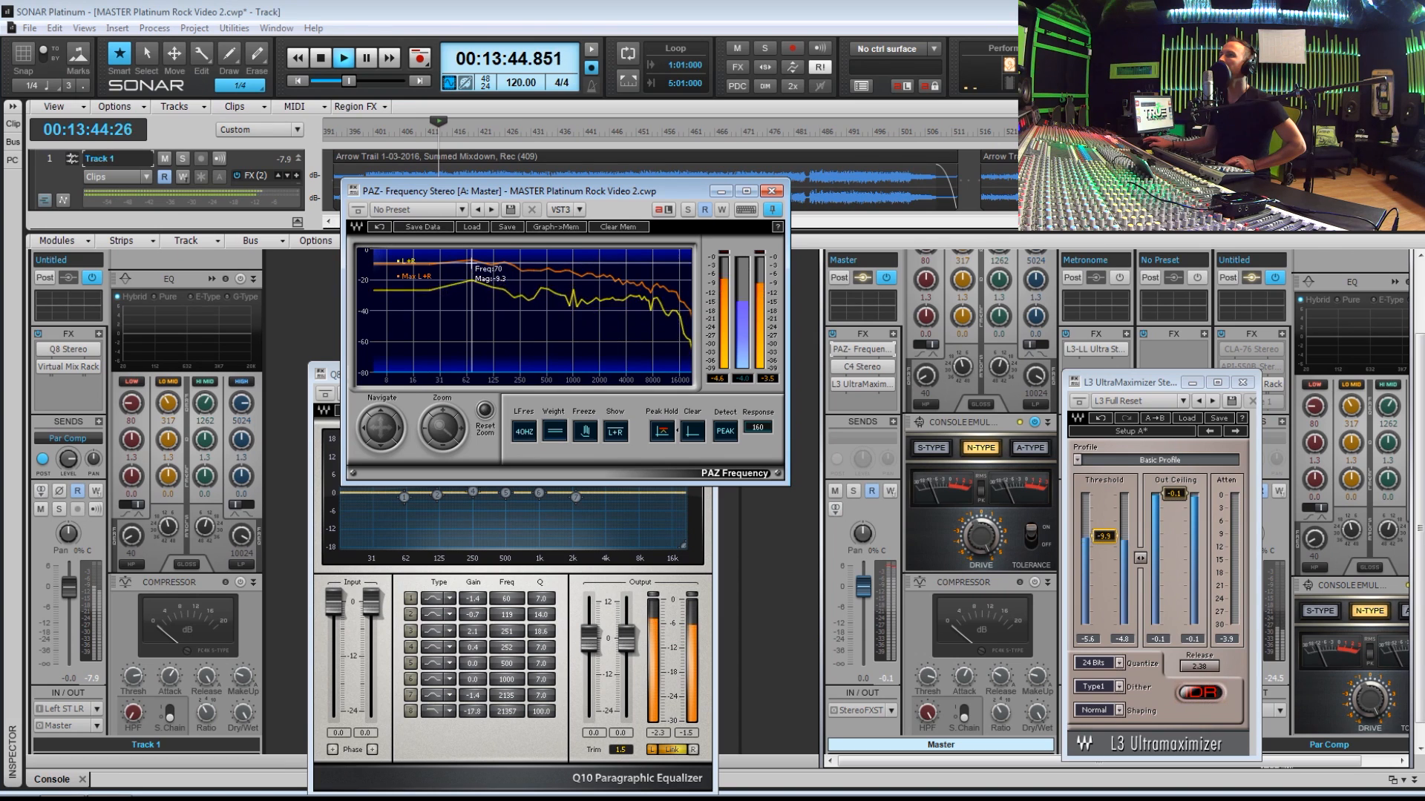
key("space")
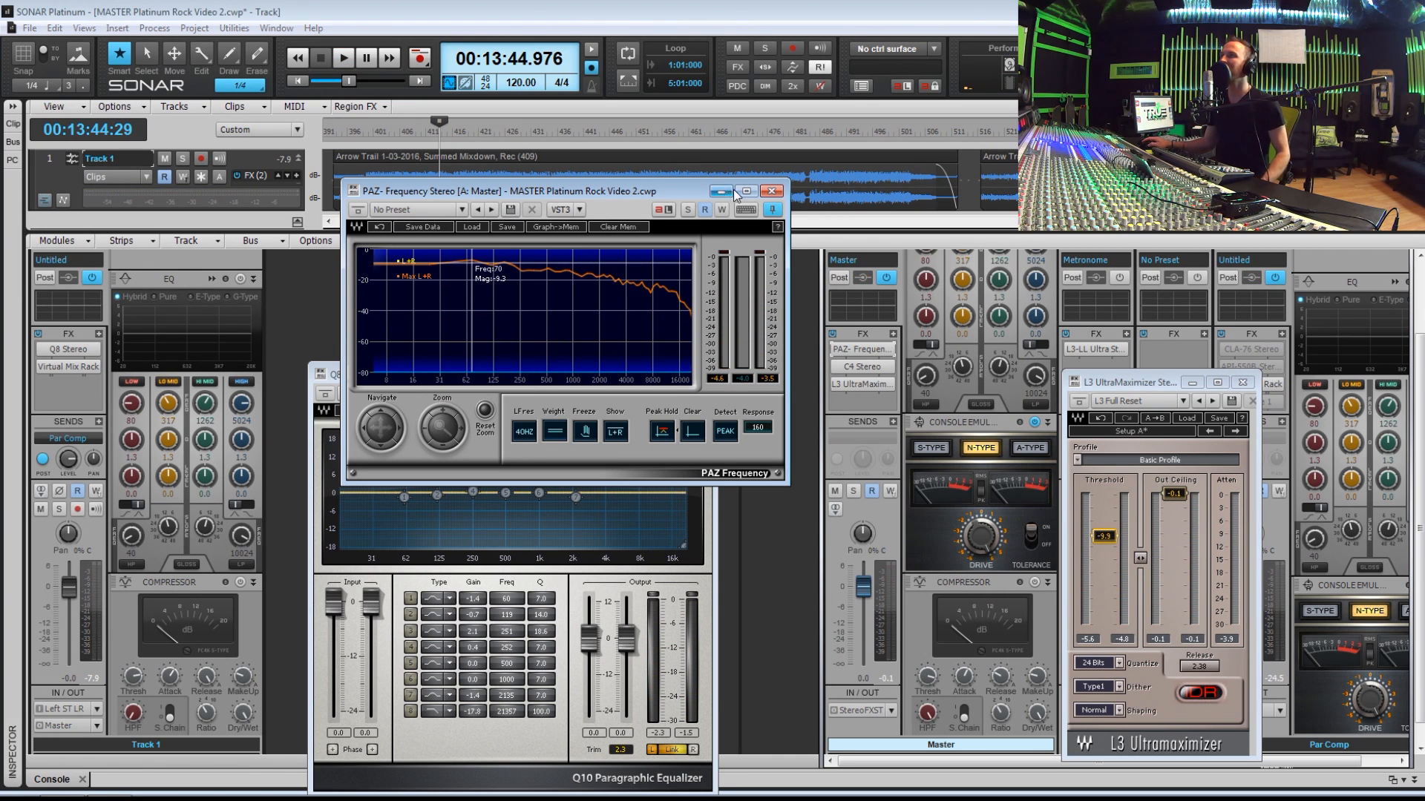
left_click(771, 191)
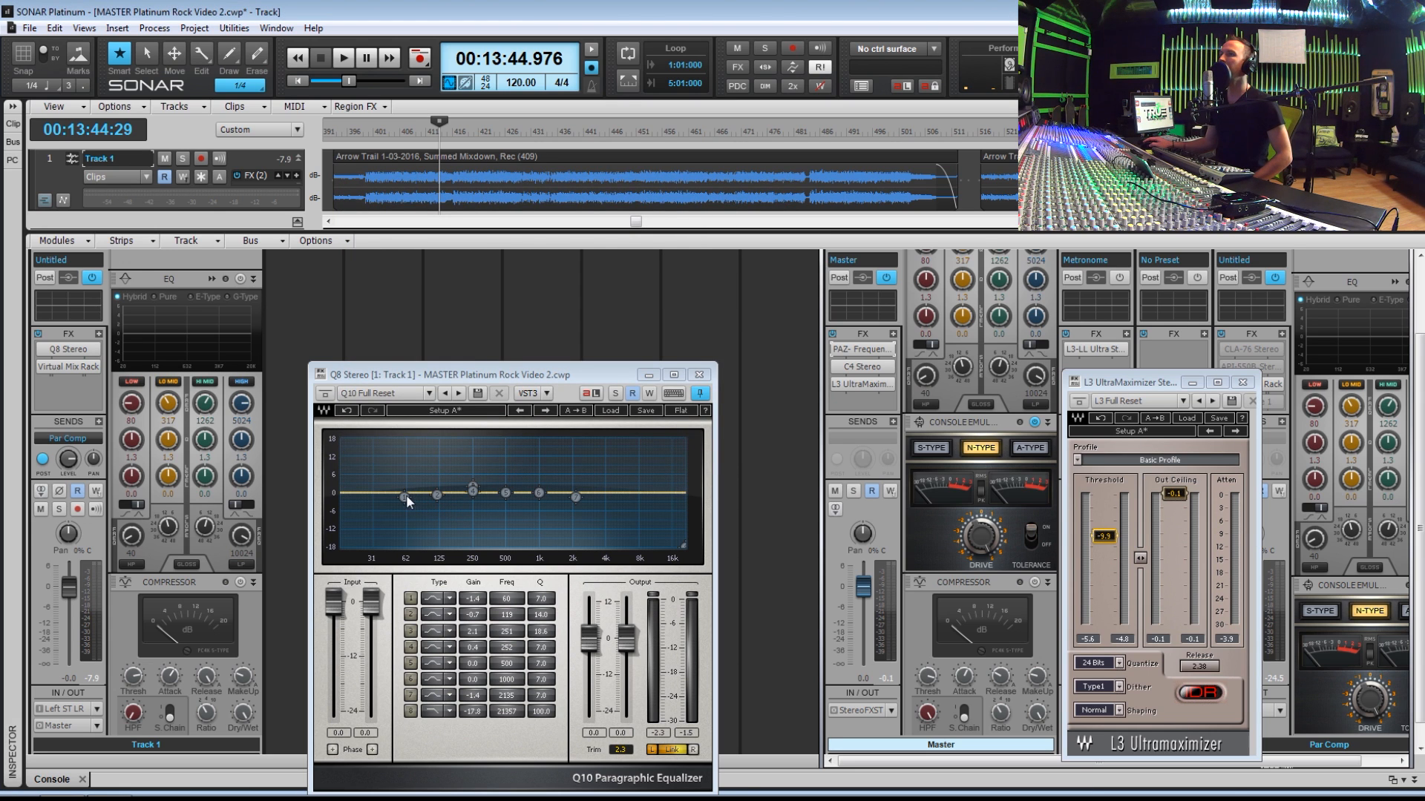
Move band 1 of Track 1's Q10 equalizer to about 69 Hz and narrow its Q to 41.1
left_click_drag(458, 375, 460, 302)
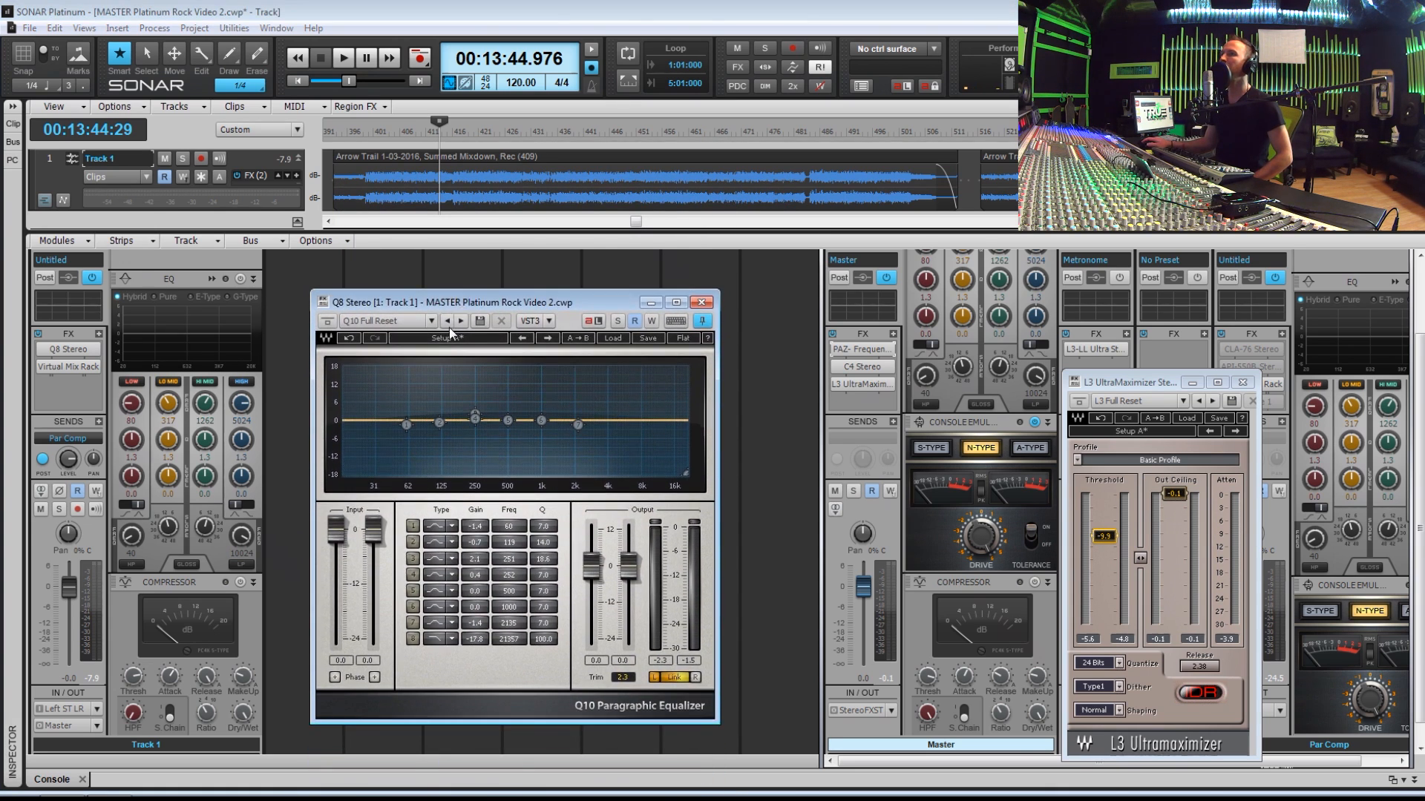
left_click_drag(407, 425, 414, 425)
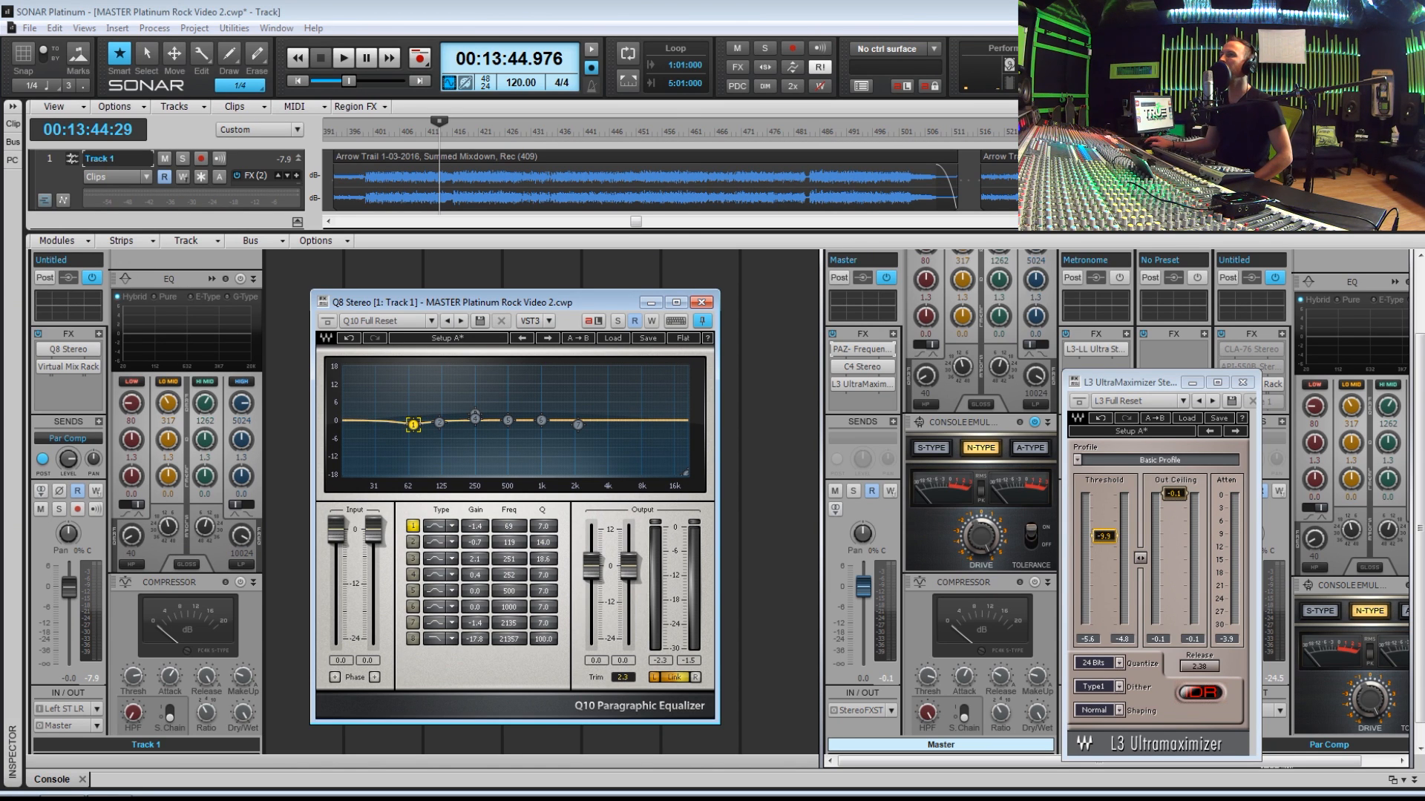
mouse_move(543, 529)
left_mouse_down()
mouse_move(543, 483)
mouse_move(544, 533)
left_mouse_up()
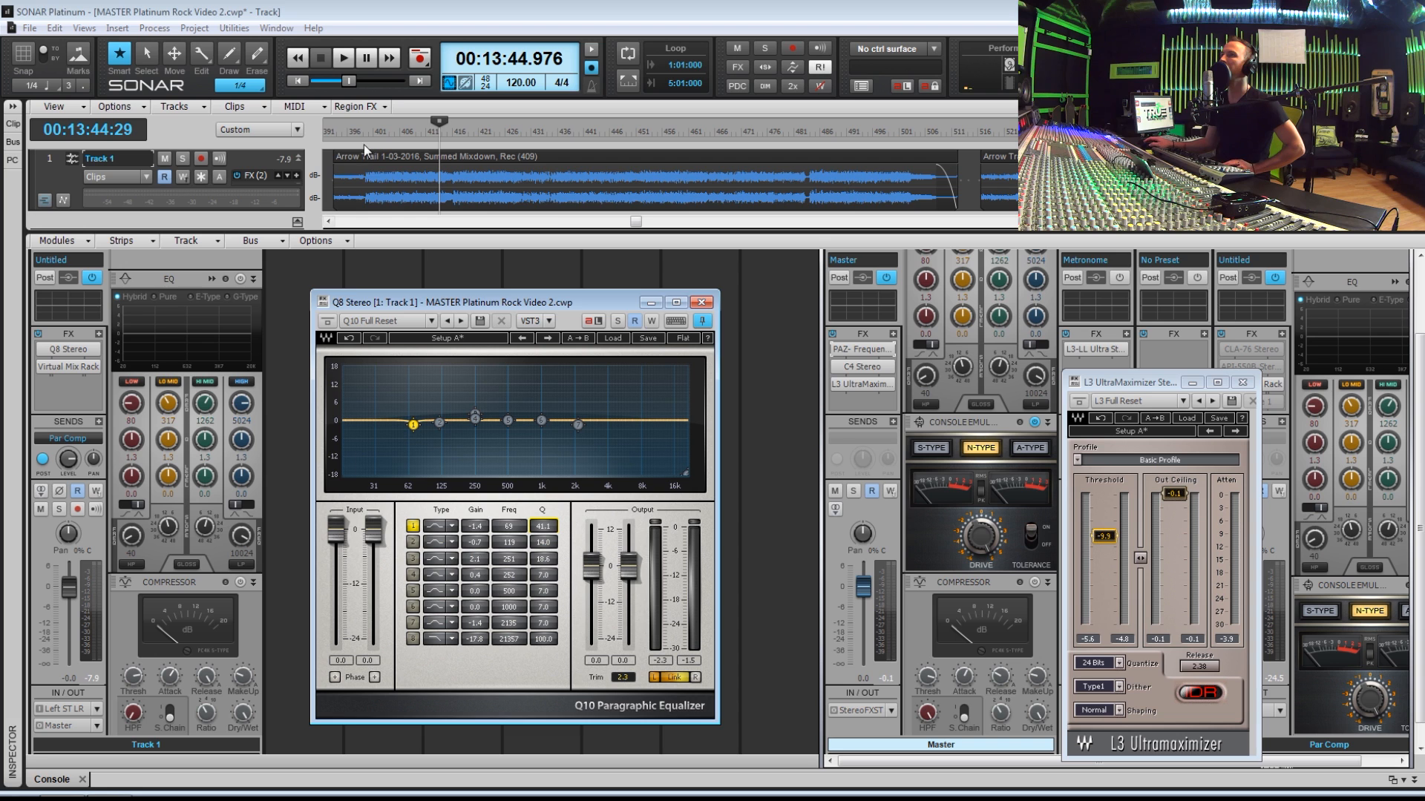
Play the song from near its start and reopen the Master bus's PAZ Frequency analyzer beside the equalizer
left_click(361, 132)
key("space")
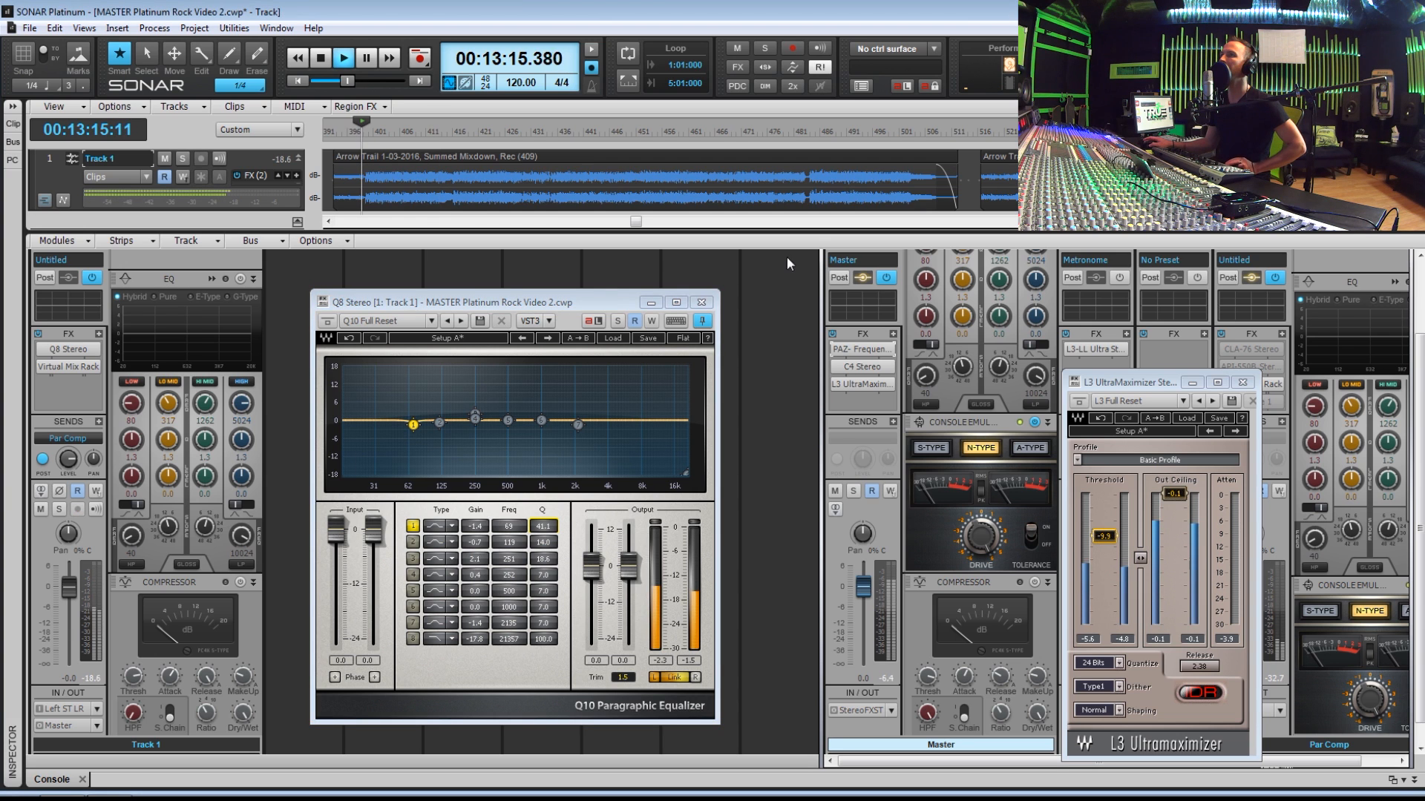
double_click(862, 348)
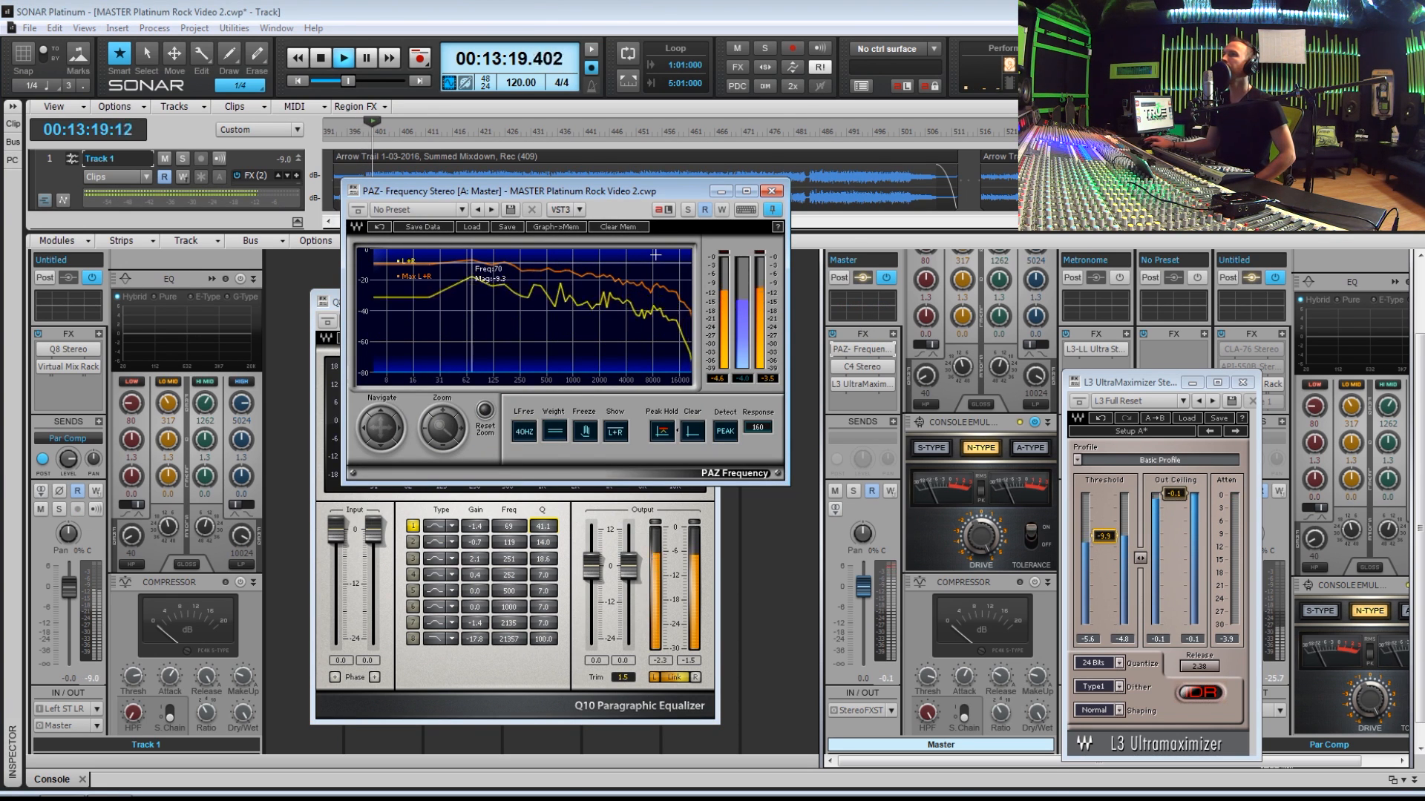
left_click_drag(595, 193, 688, 166)
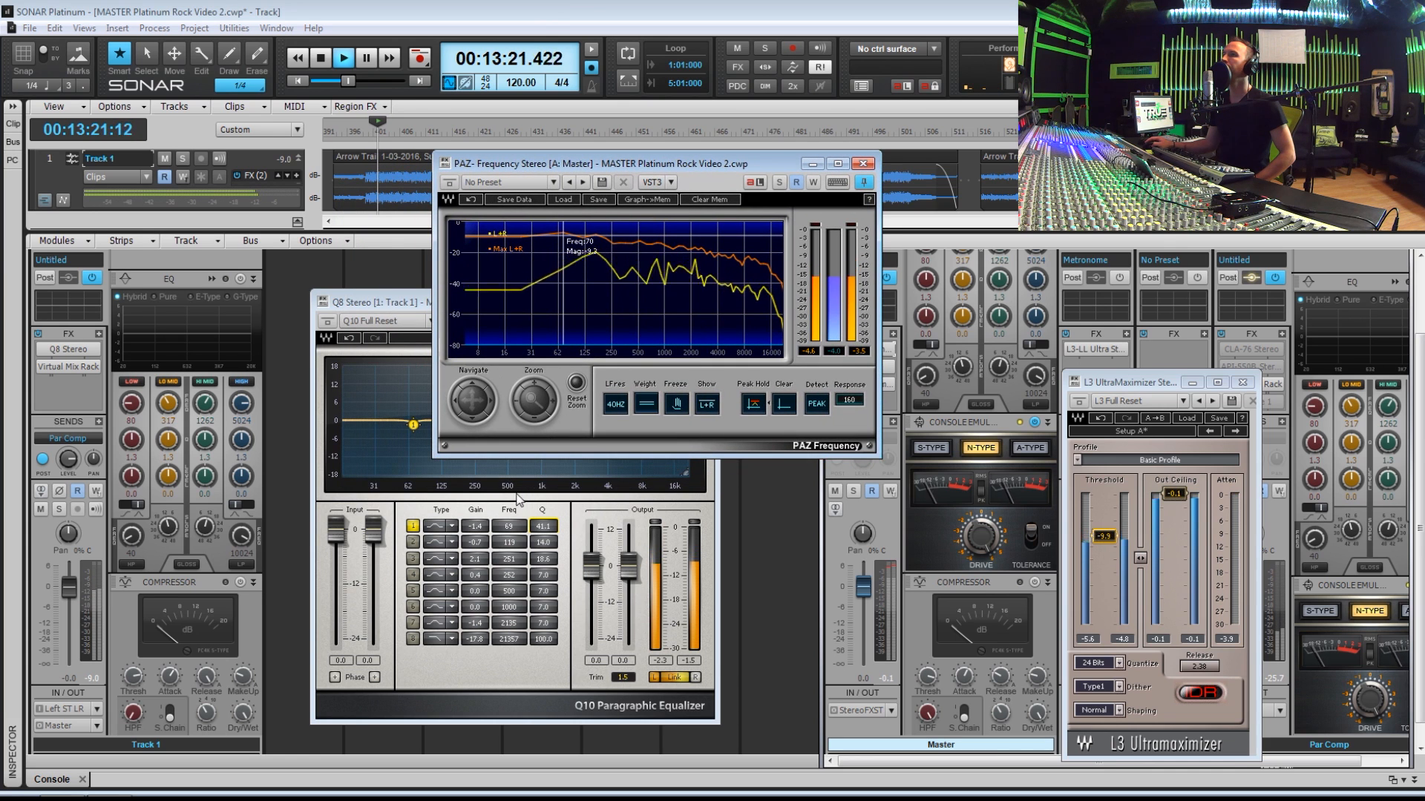
Set the equalizer's band 1 gain to -2.0 with a Q of 43.5, closing the analyzer and stopping playback
left_click(424, 527)
left_click(413, 526)
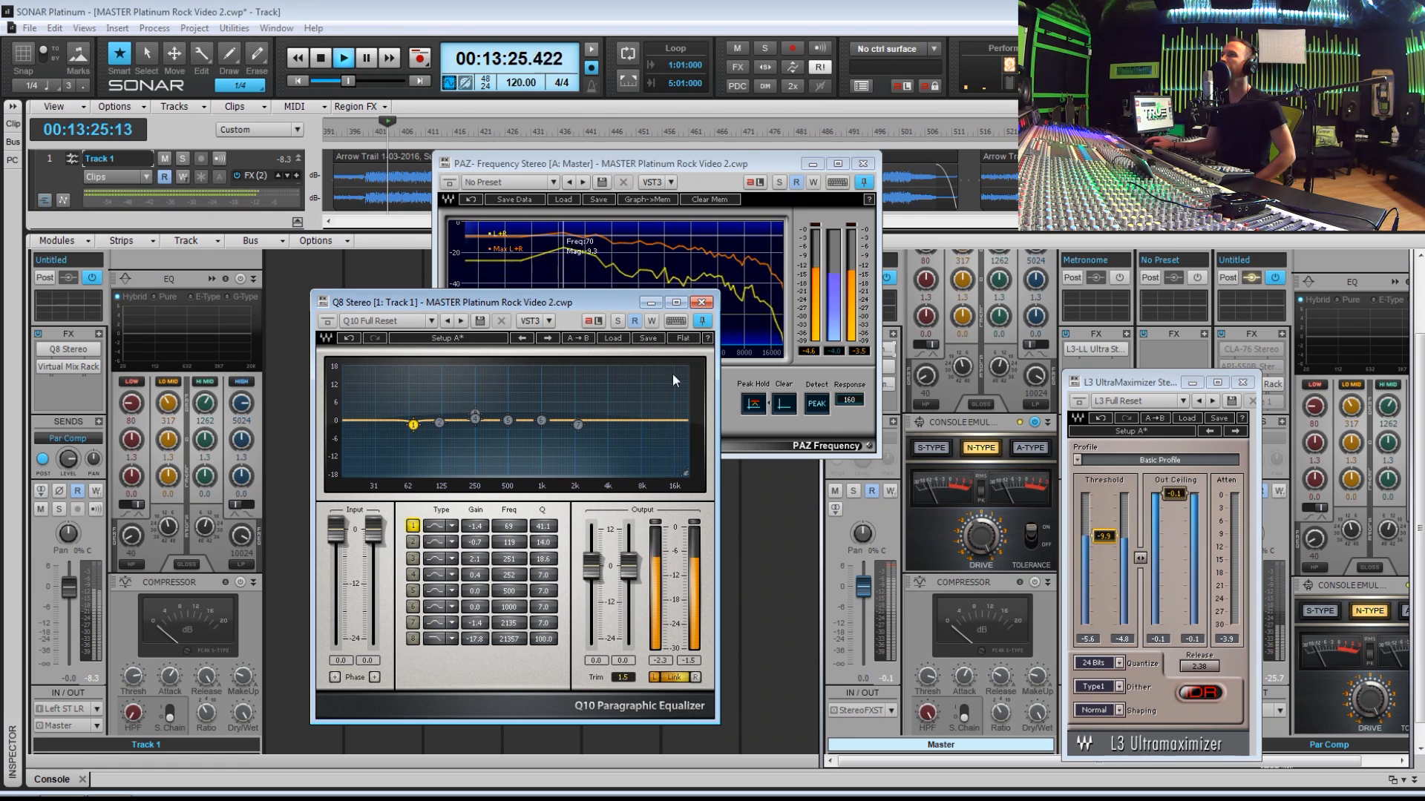
left_click(475, 526)
left_click_drag(475, 526, 543, 525)
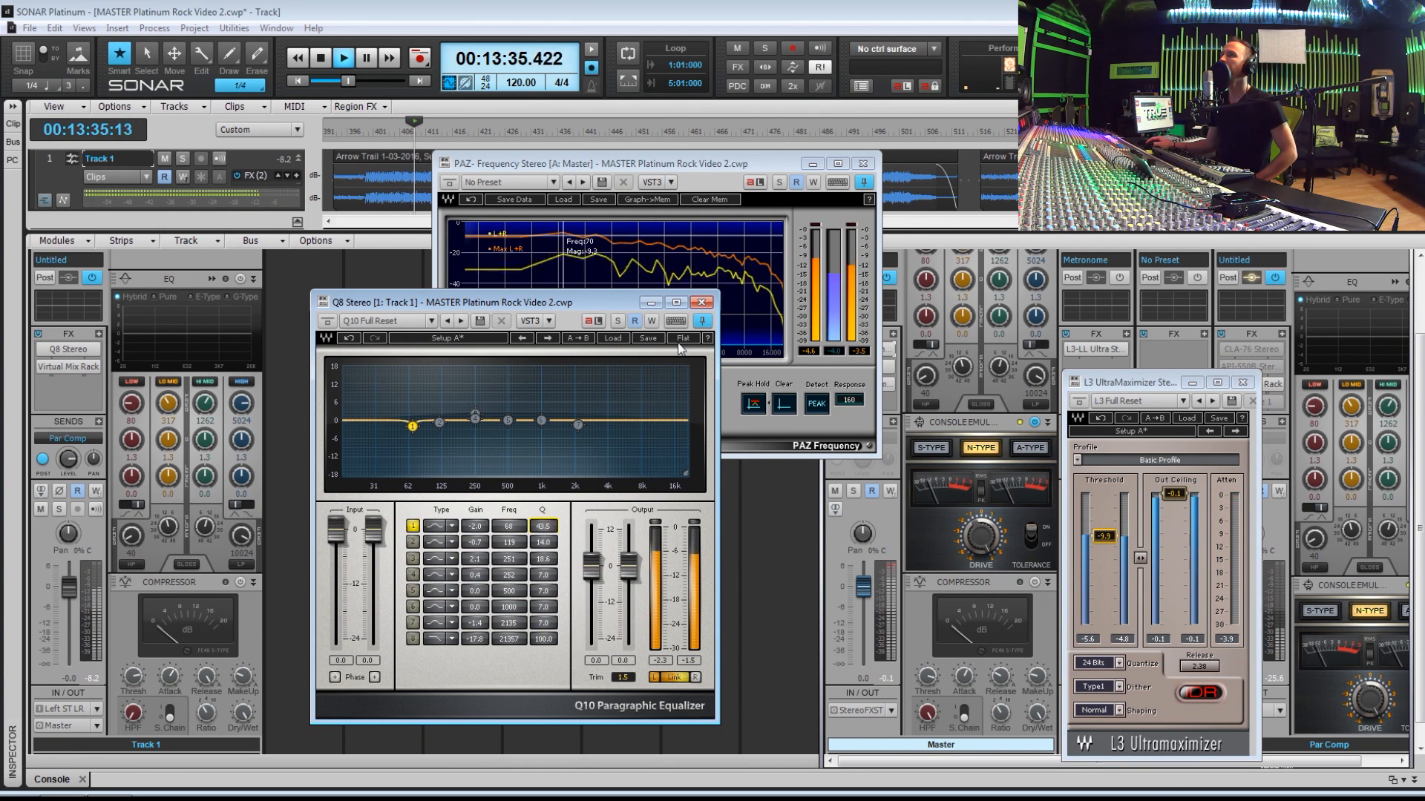
left_click(862, 163)
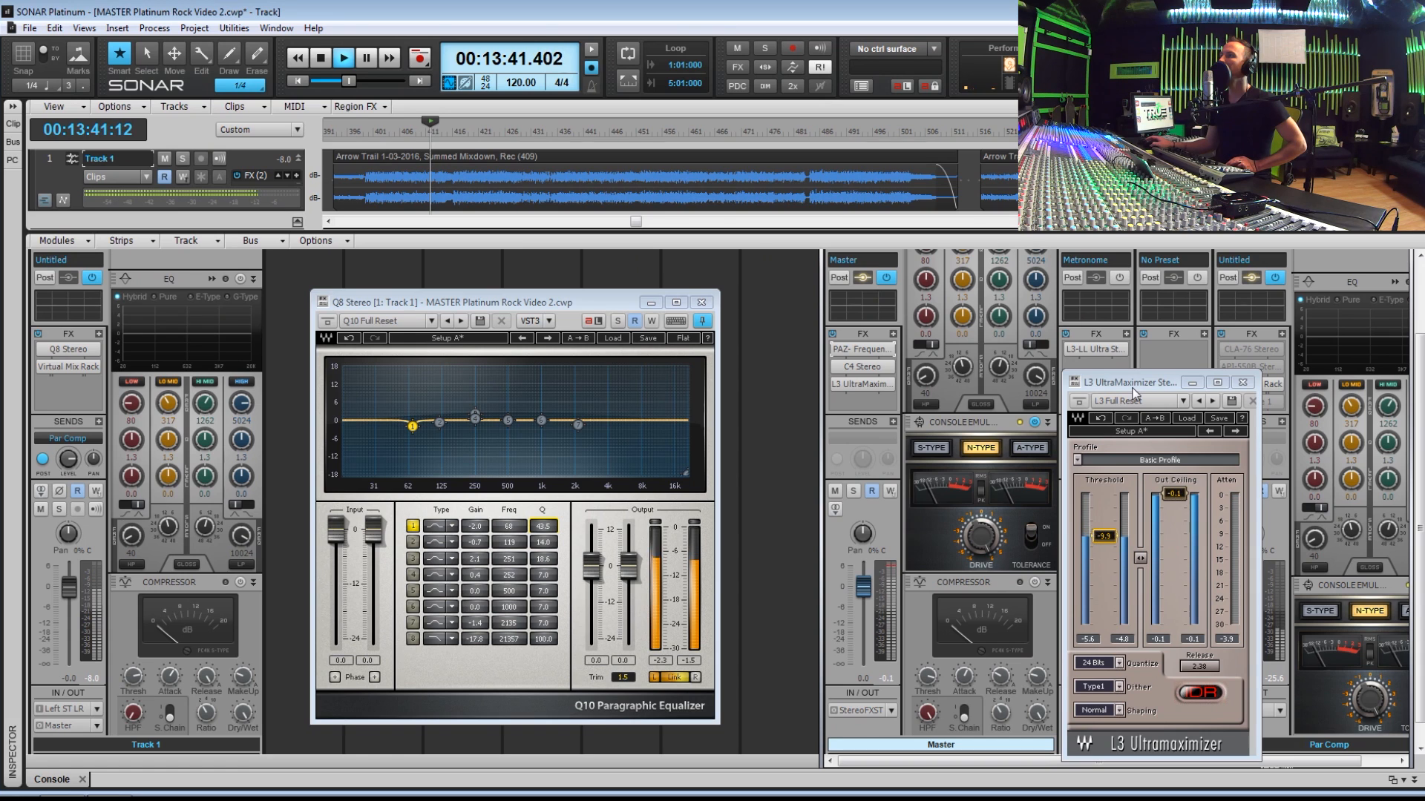
key("space")
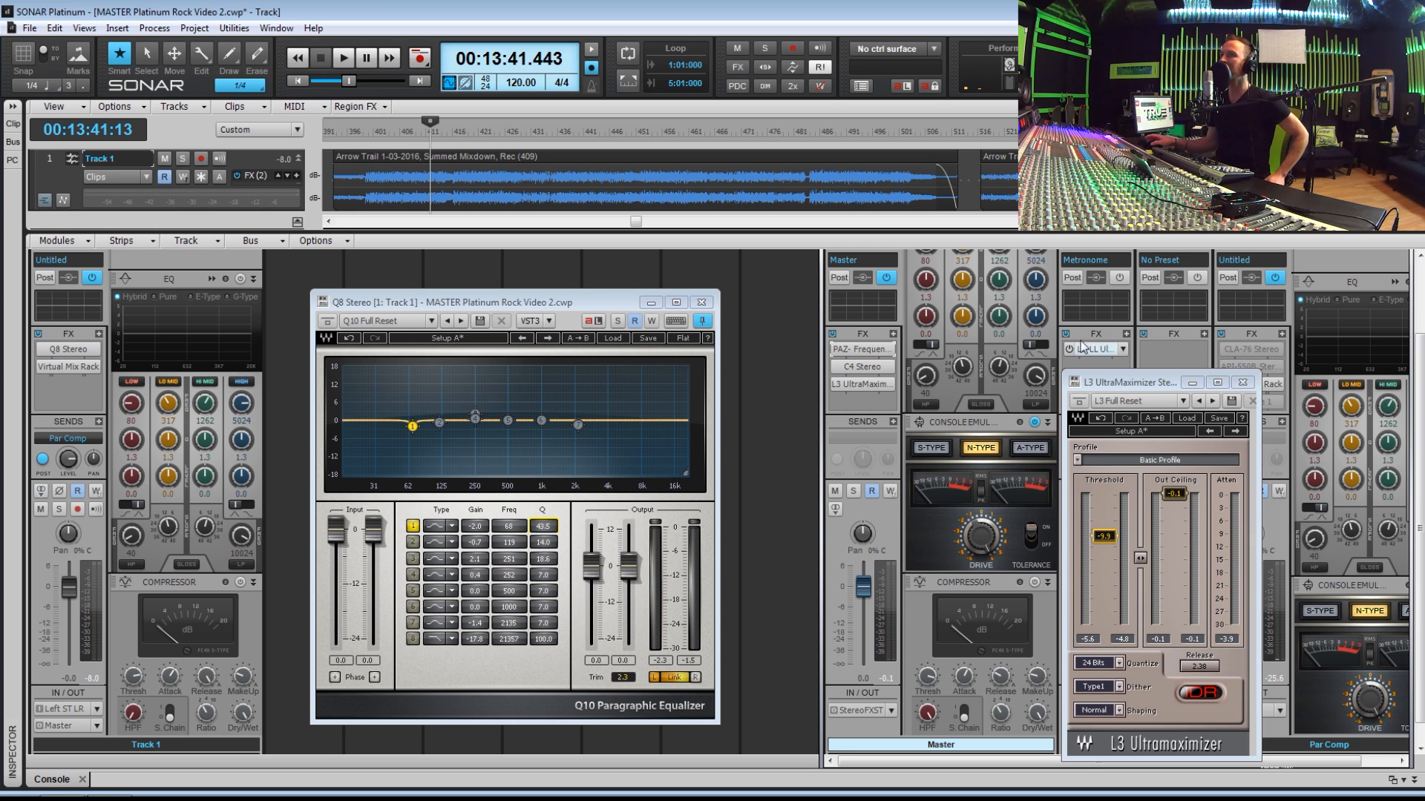
left_click_drag(432, 303, 460, 293)
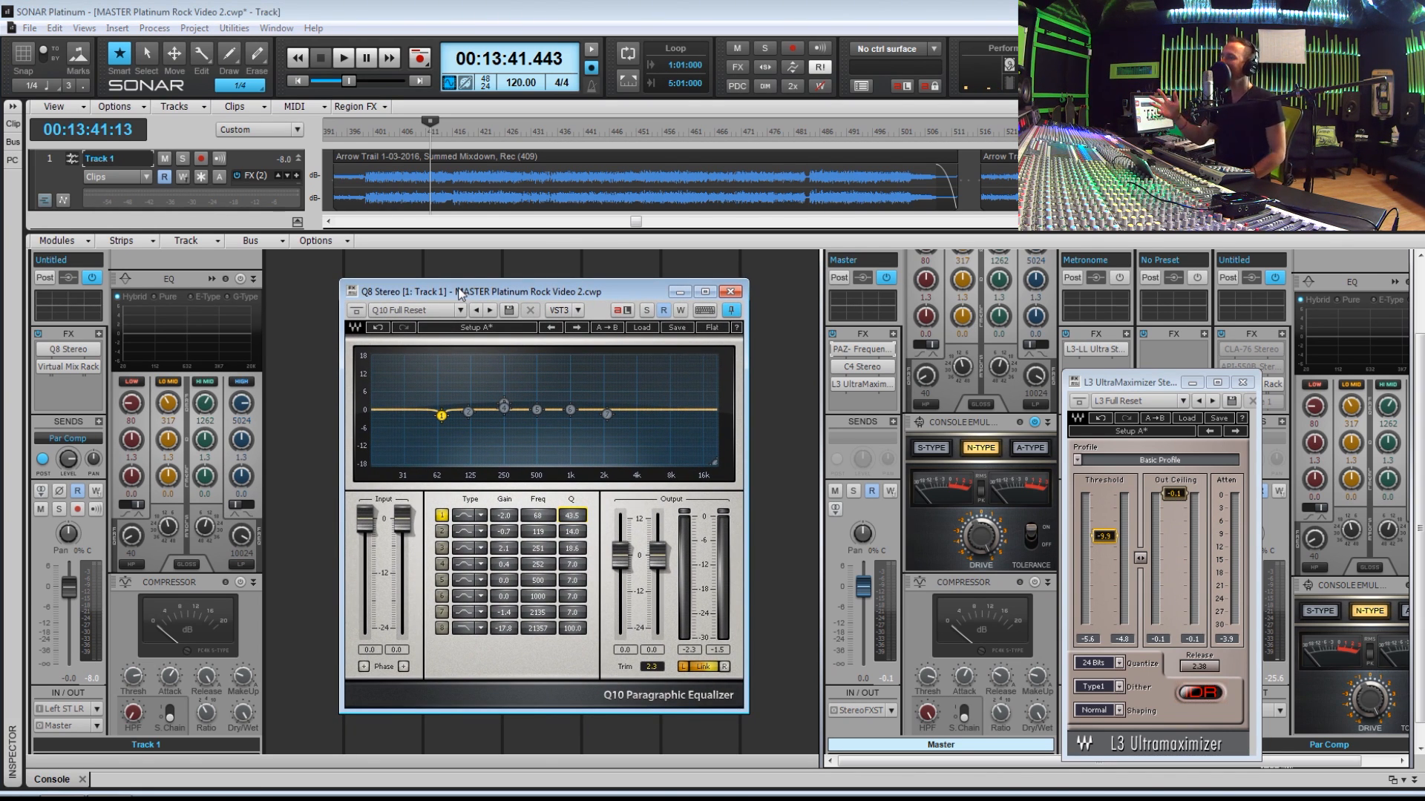
left_click_drag(491, 297, 439, 283)
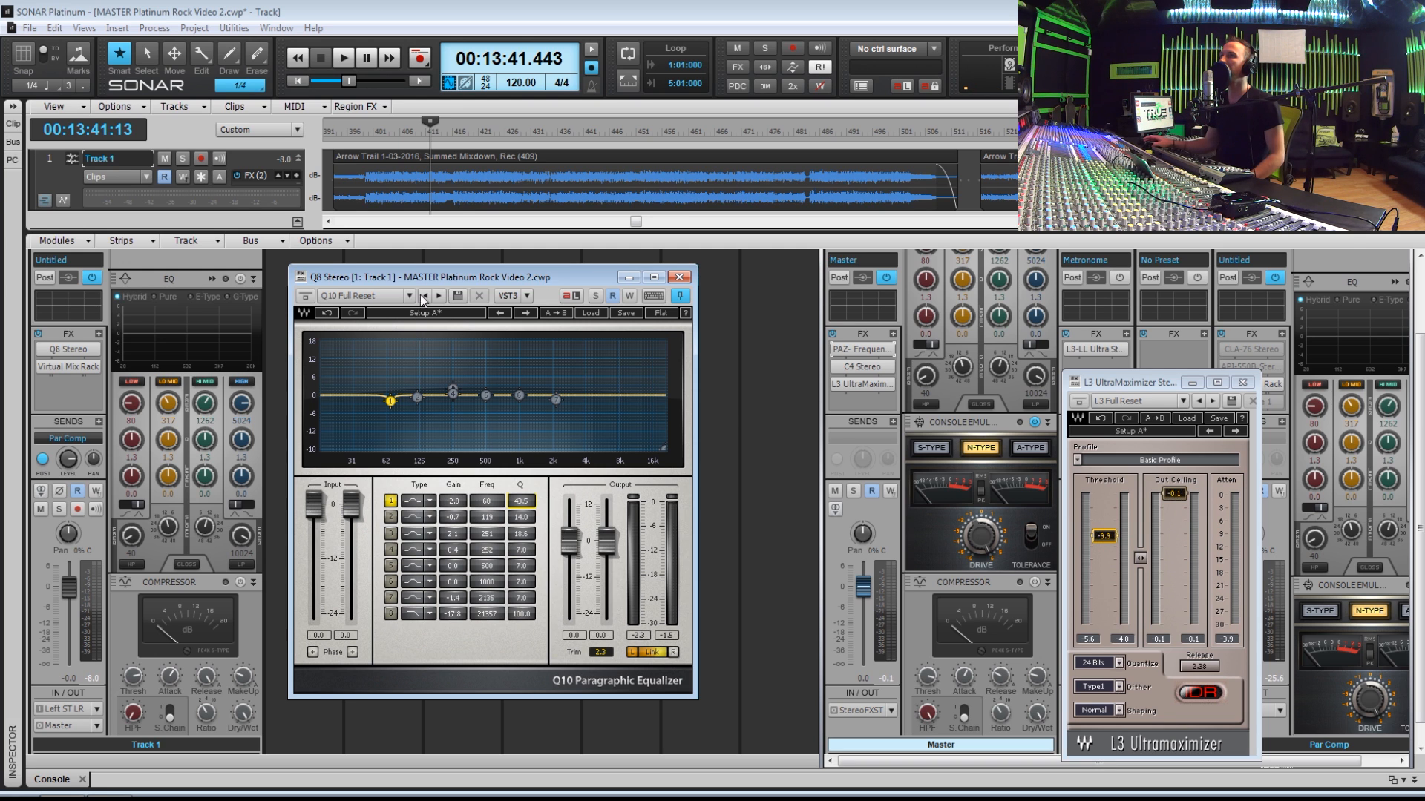
left_click_drag(423, 282, 409, 275)
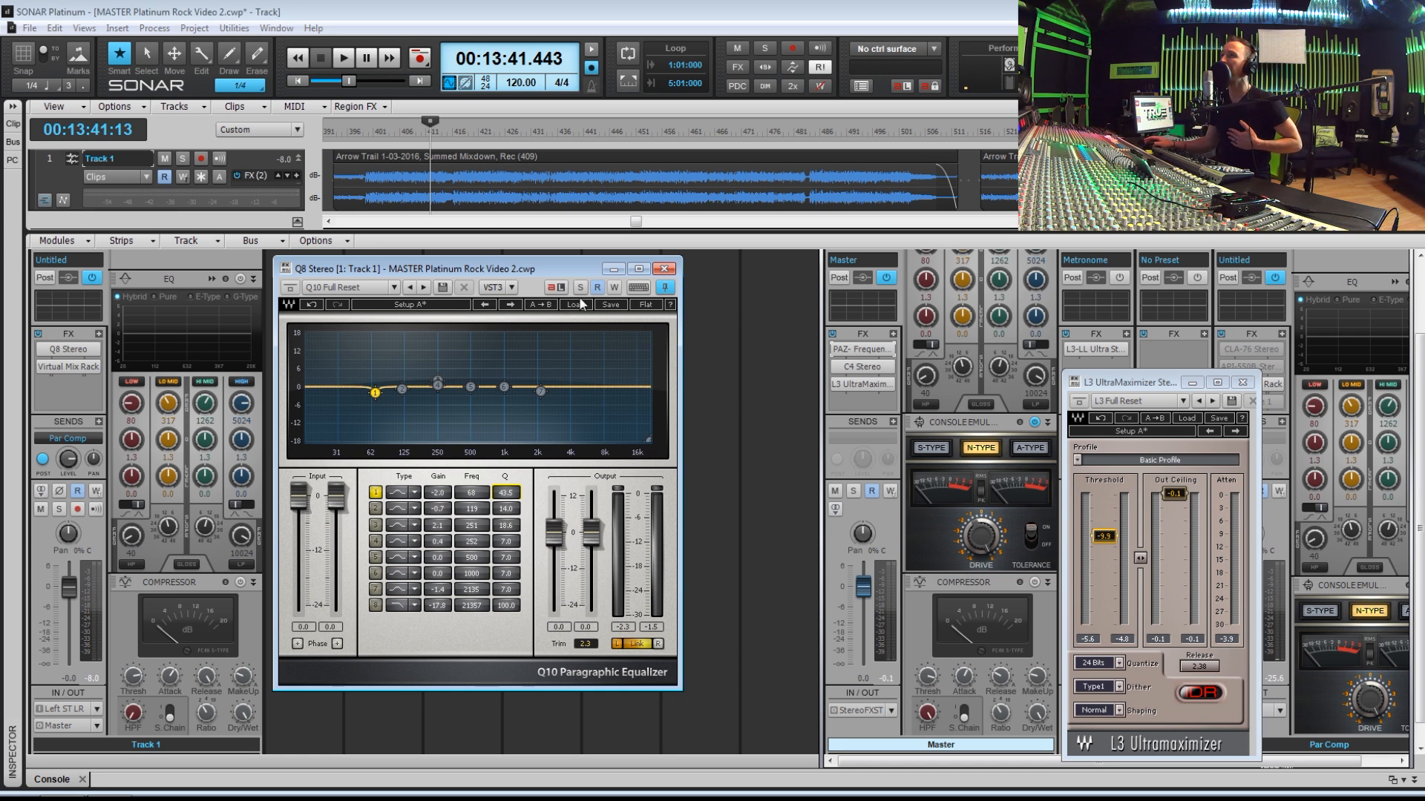
Close the Q10 equalizer and open Track 1's Virtual Mix Rack, placing its window clear of the L3 UltraMaximizer
left_click(666, 269)
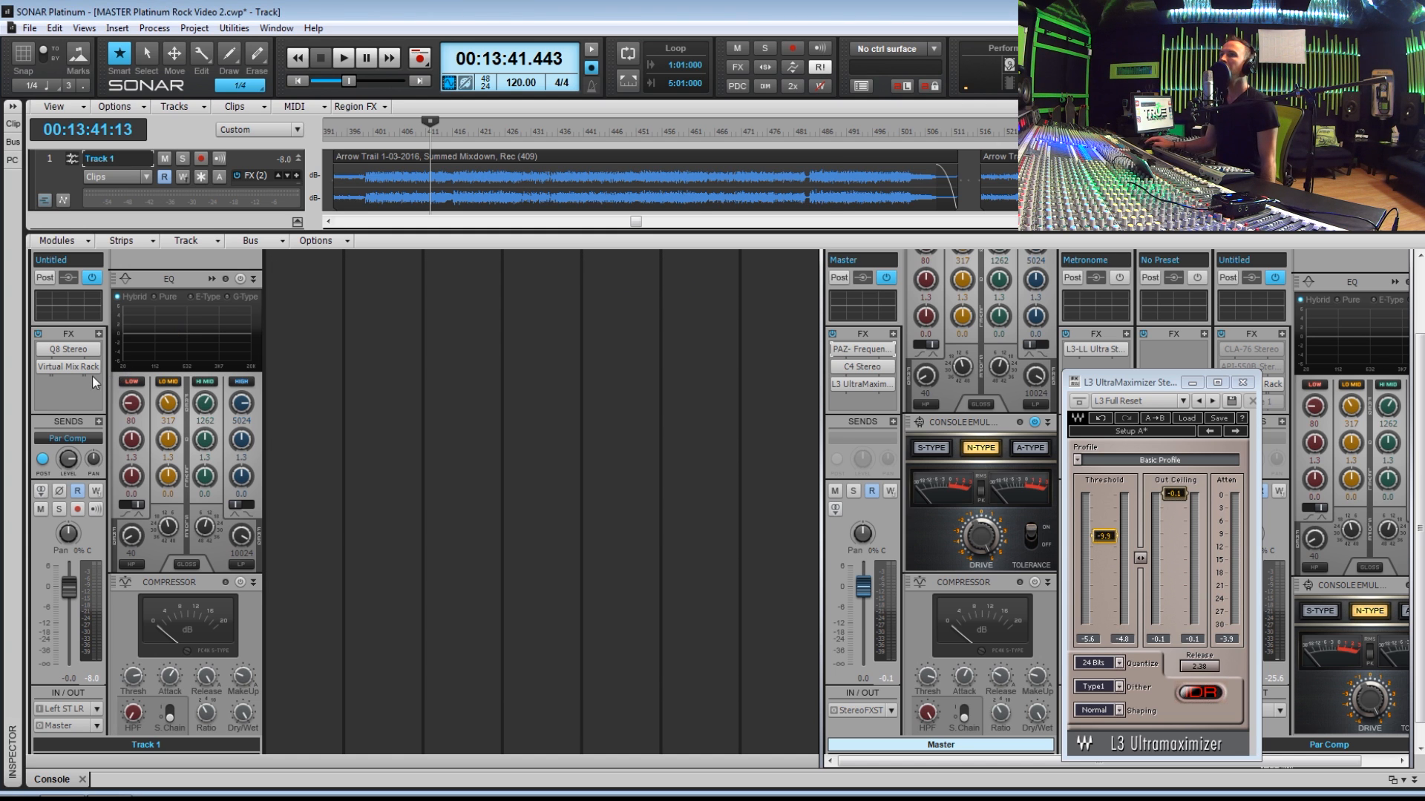
double_click(71, 368)
left_click_drag(433, 275, 300, 254)
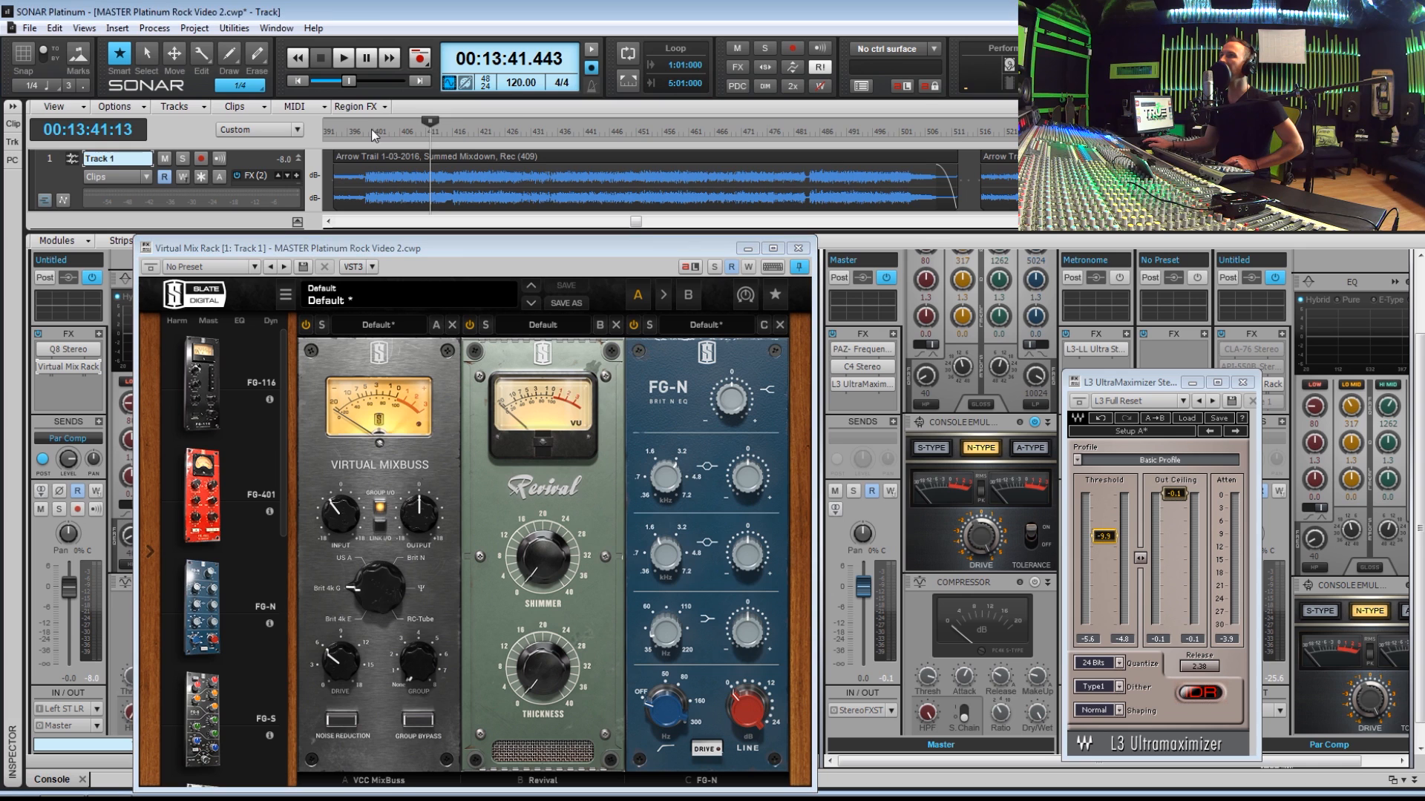
During playback from an early section, raise the Virtual Mixbuss input to -2.20 dB and the L3 UltraMaximizer threshold slightly
left_click(371, 129)
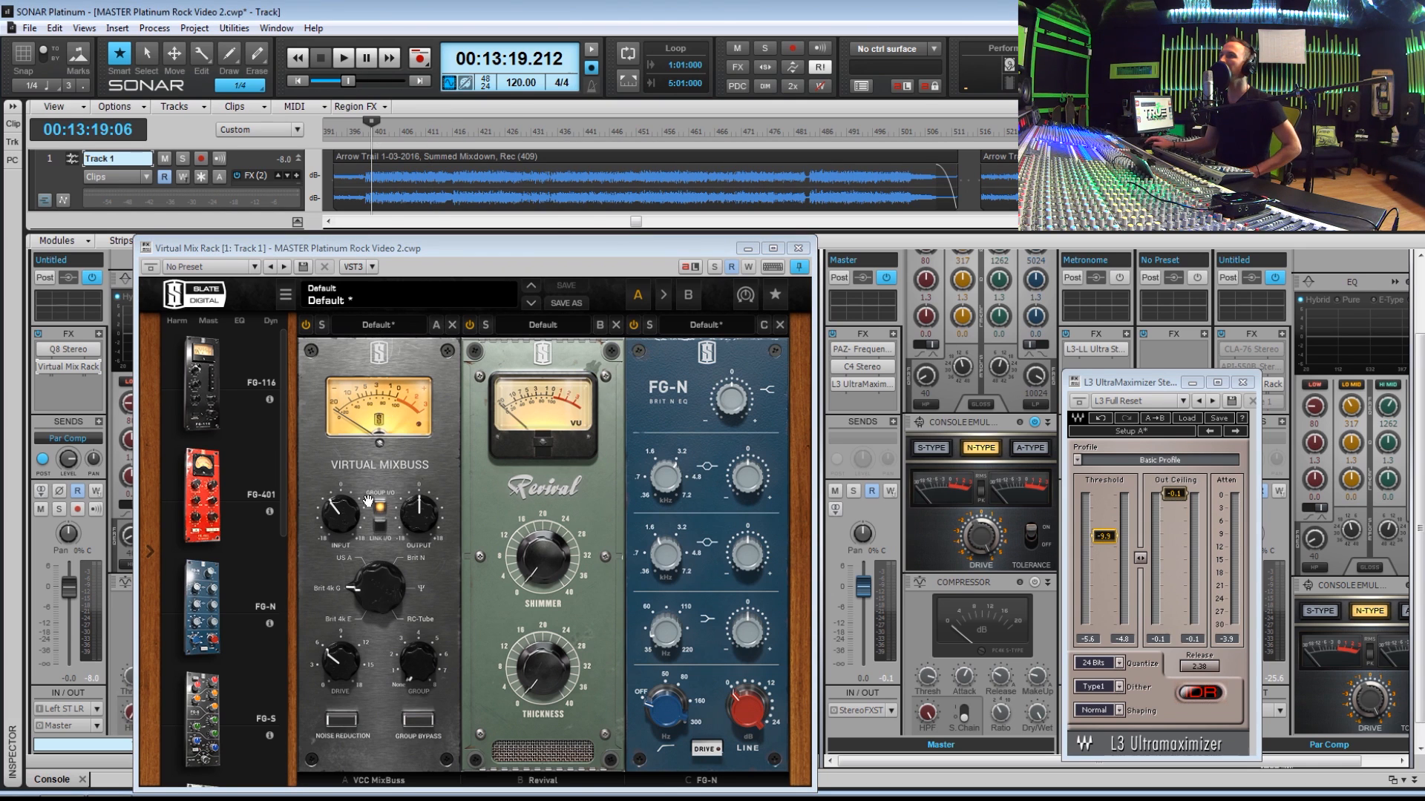
mouse_move(395, 524)
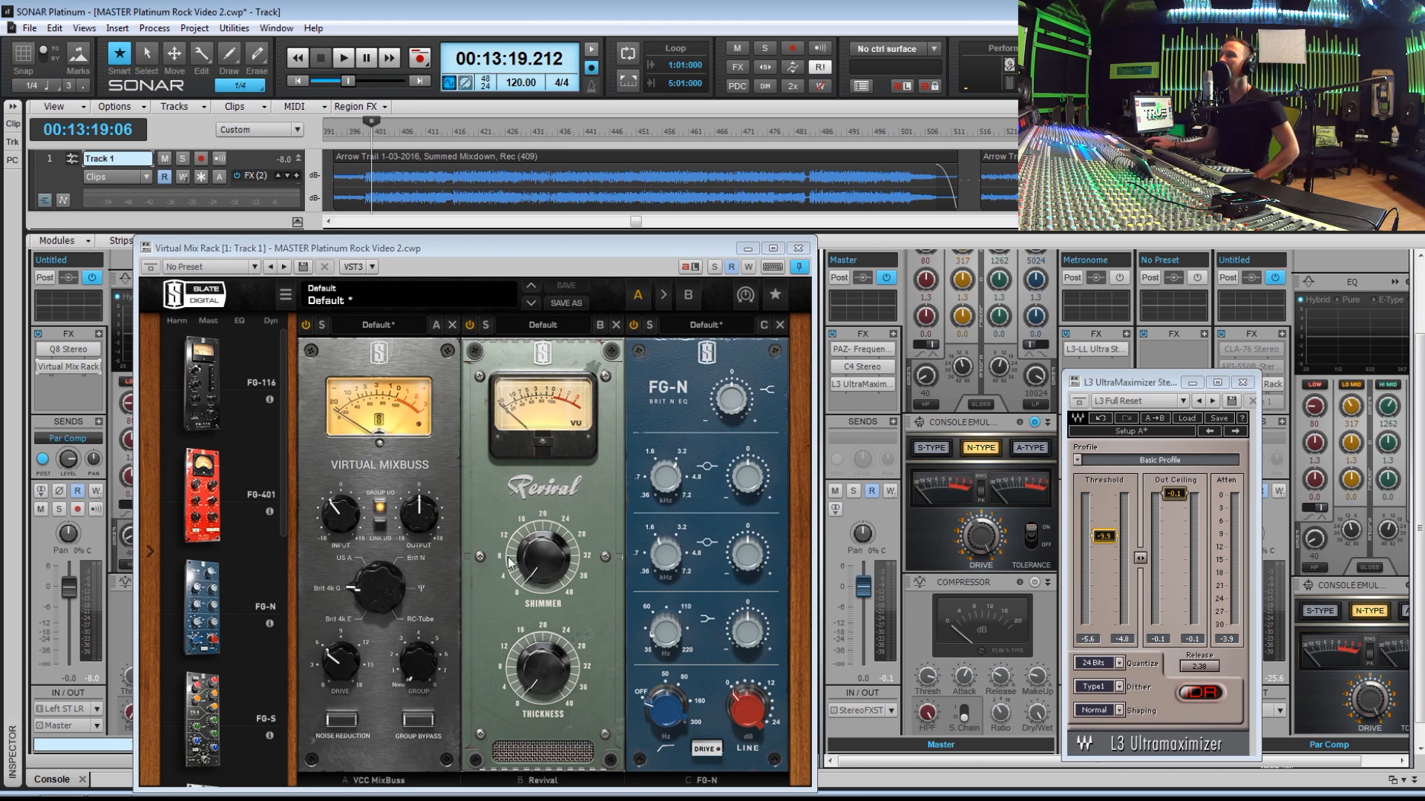
mouse_move(535, 591)
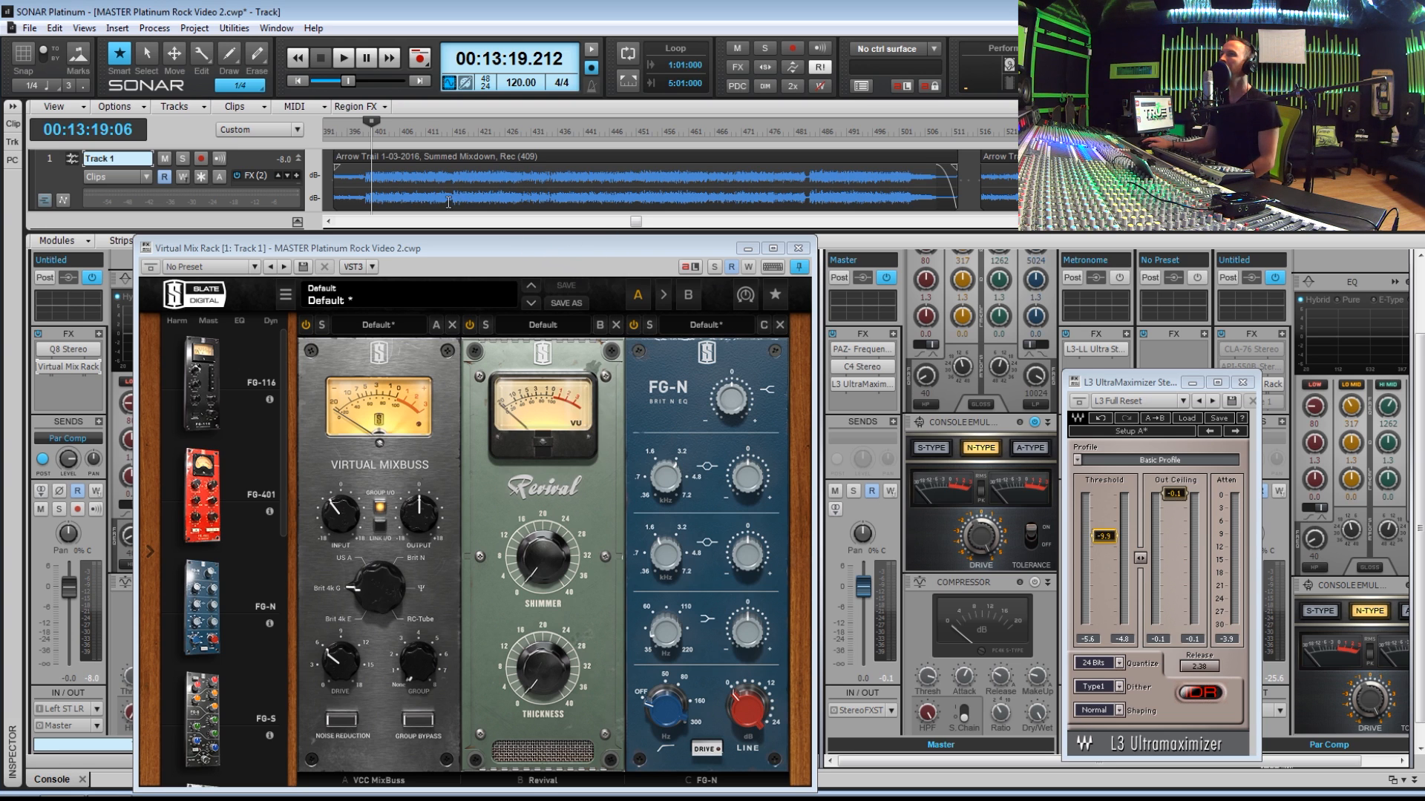
left_click(388, 131)
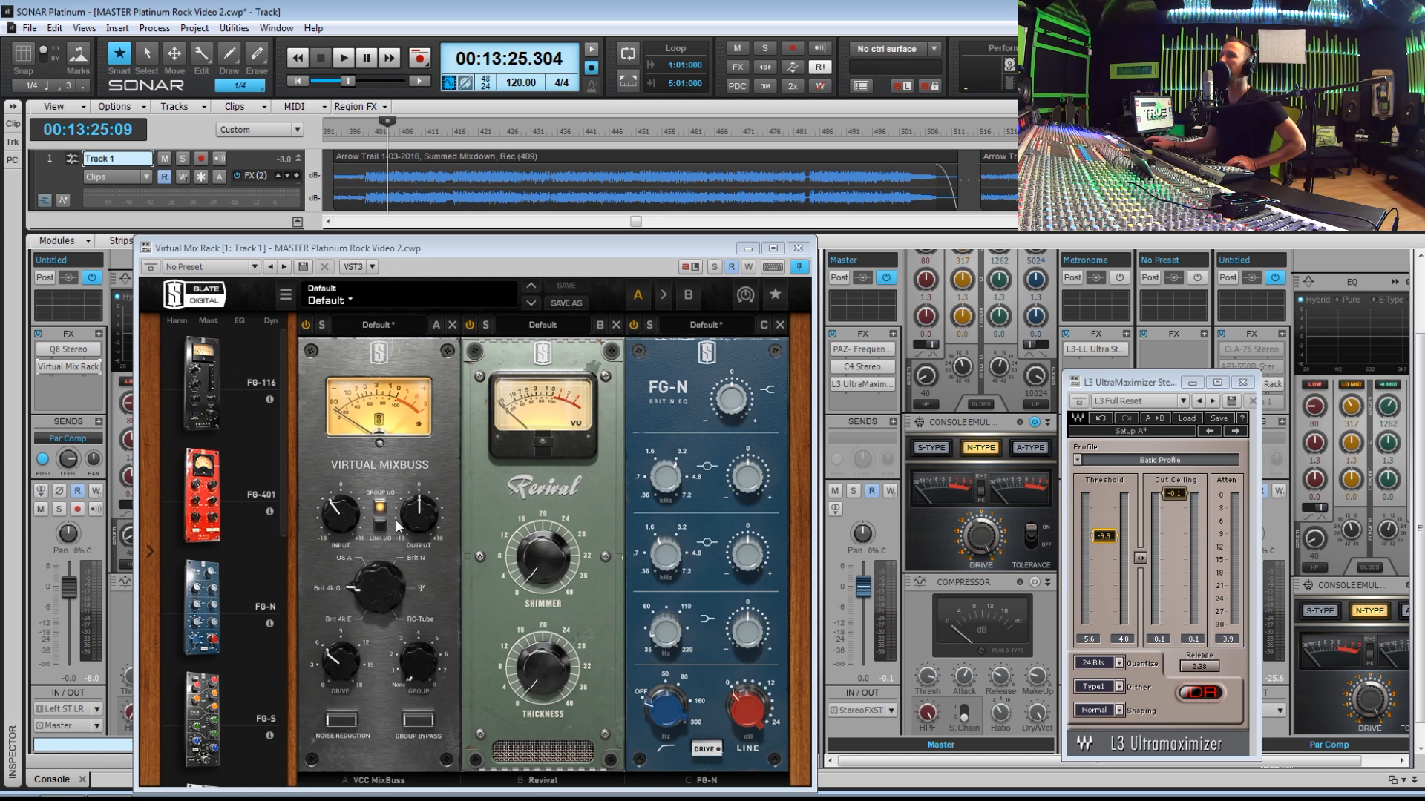
key("space")
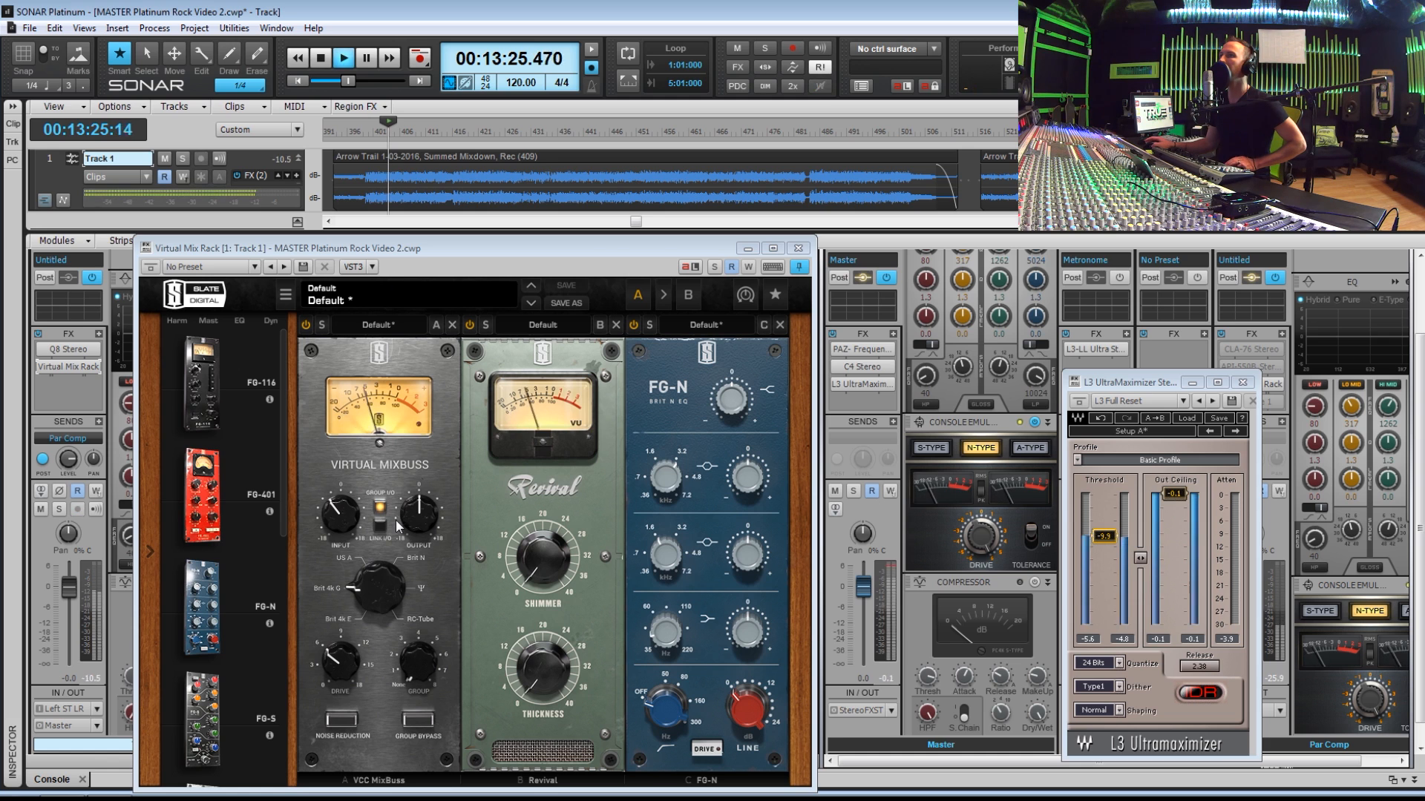
left_click(344, 518)
left_click_drag(344, 512, 344, 504)
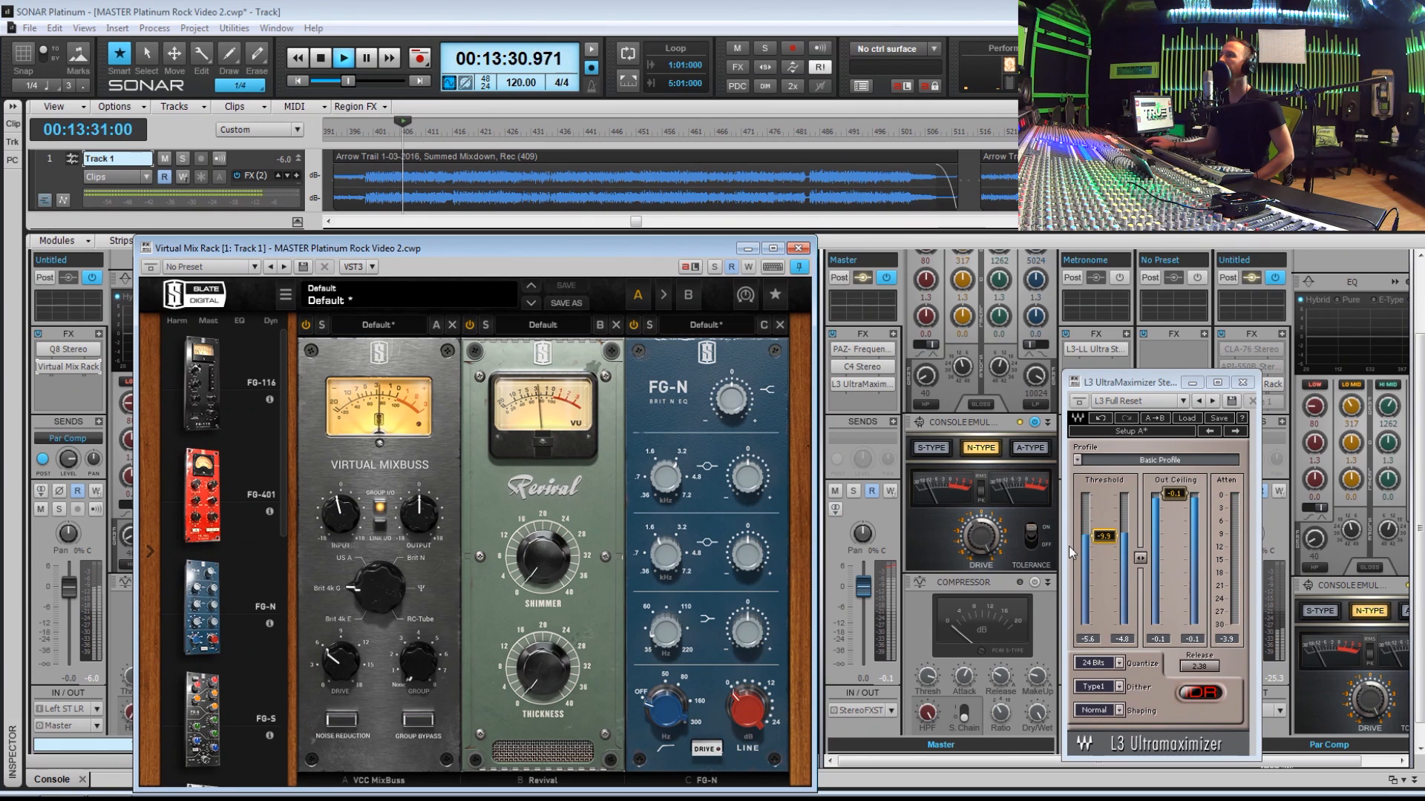
left_click_drag(1104, 539, 1105, 533)
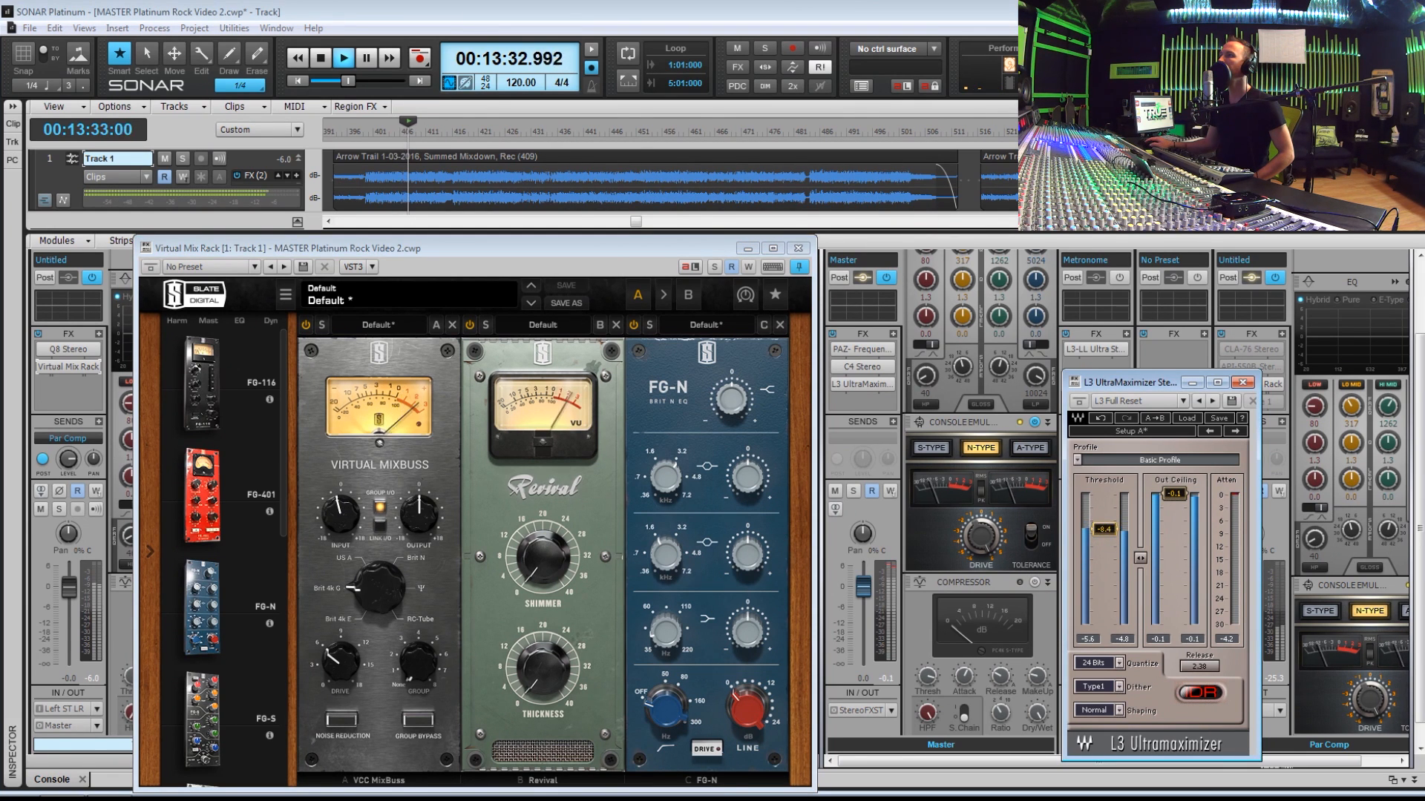
left_click_drag(341, 511, 341, 517)
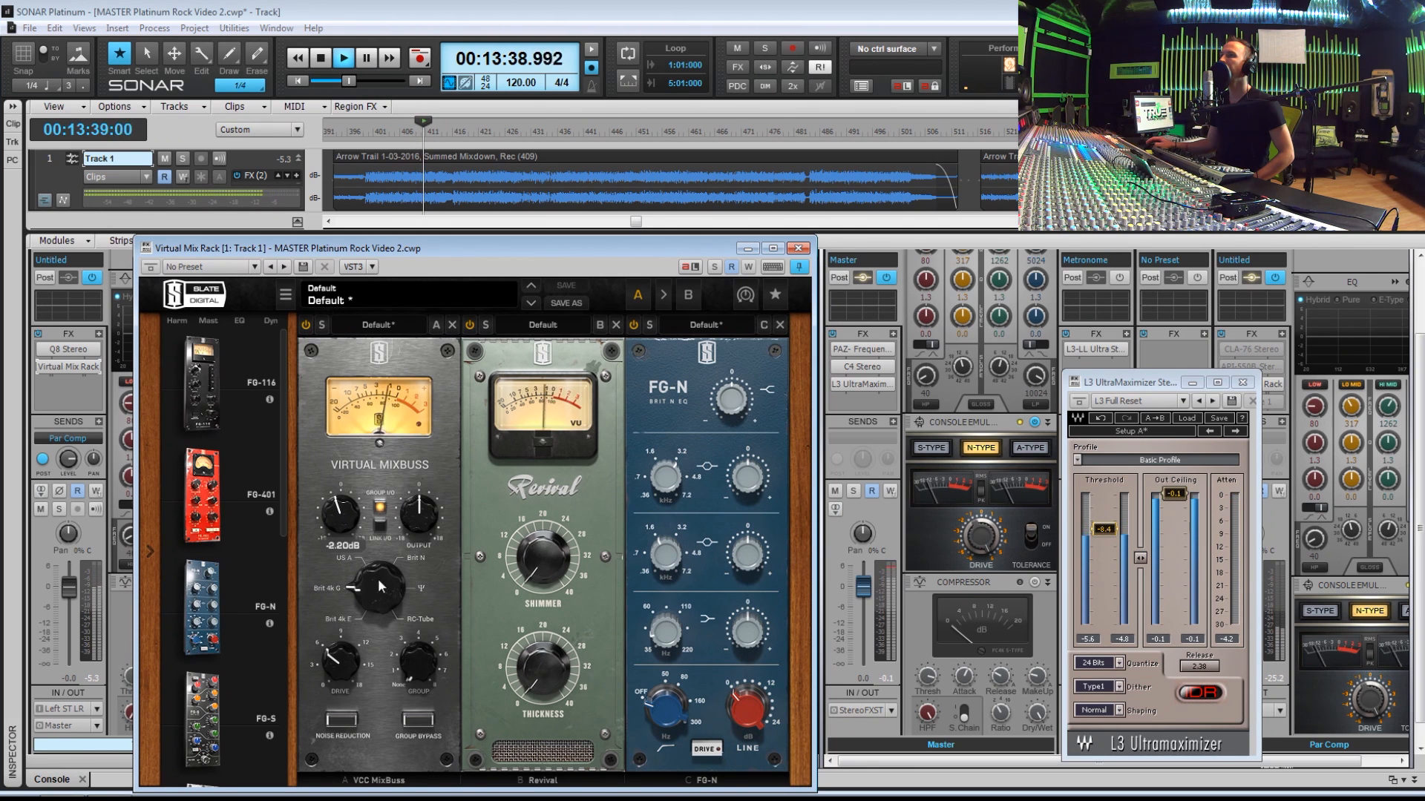
Audition the Brit N console on the Virtual Mixbuss with the input at -2.83 dB, and return to Brit 4k G
left_click_drag(383, 590, 346, 518)
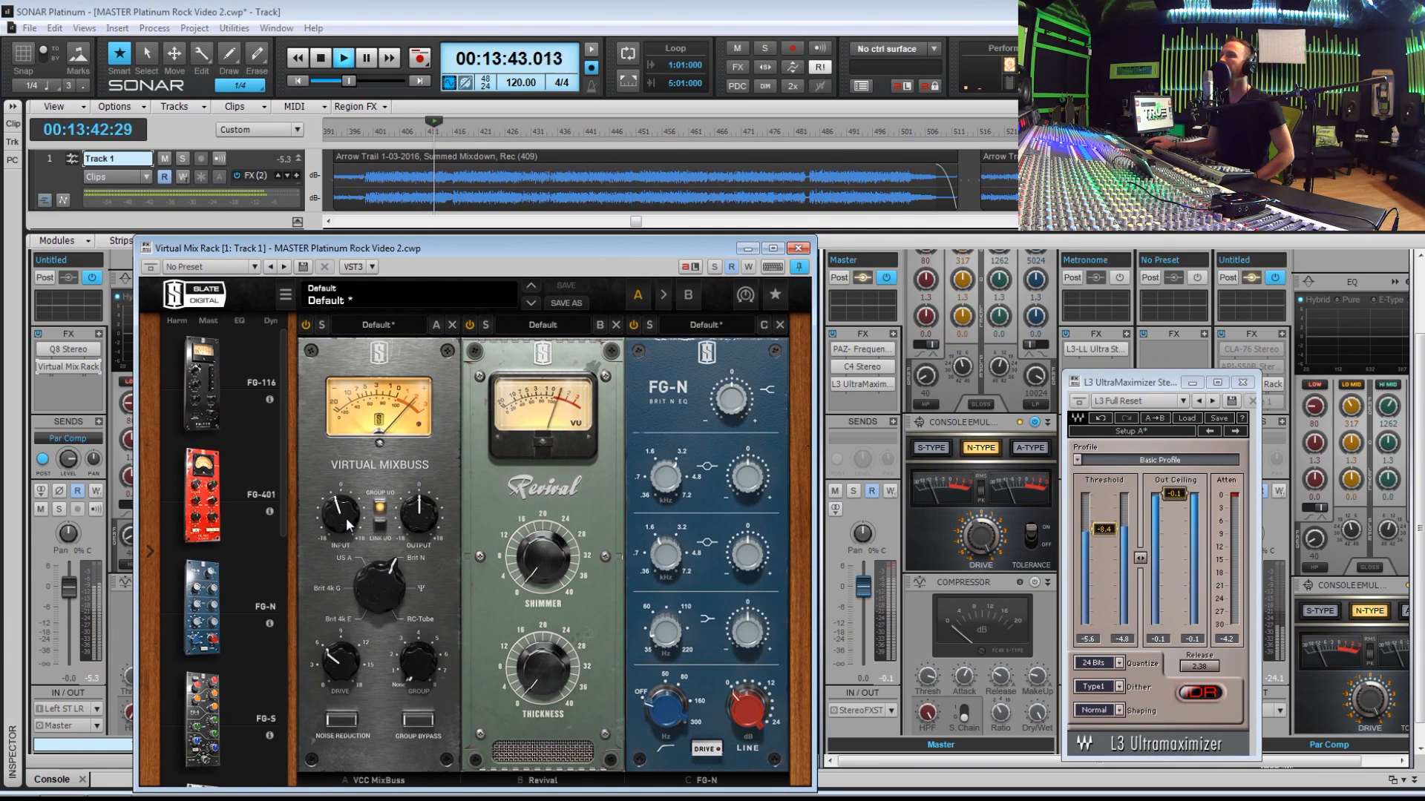
left_click_drag(341, 513, 339, 517)
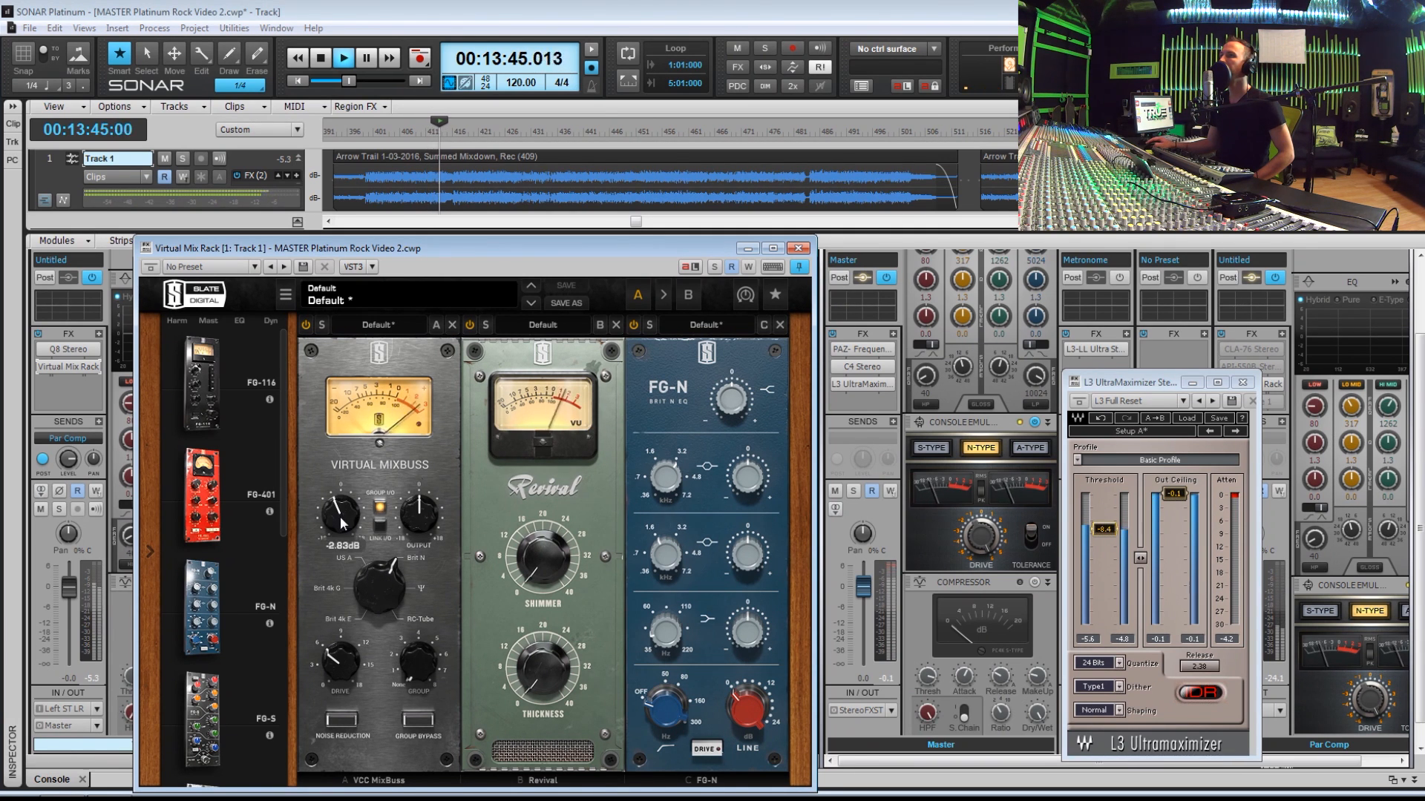
left_click_drag(376, 572, 380, 633)
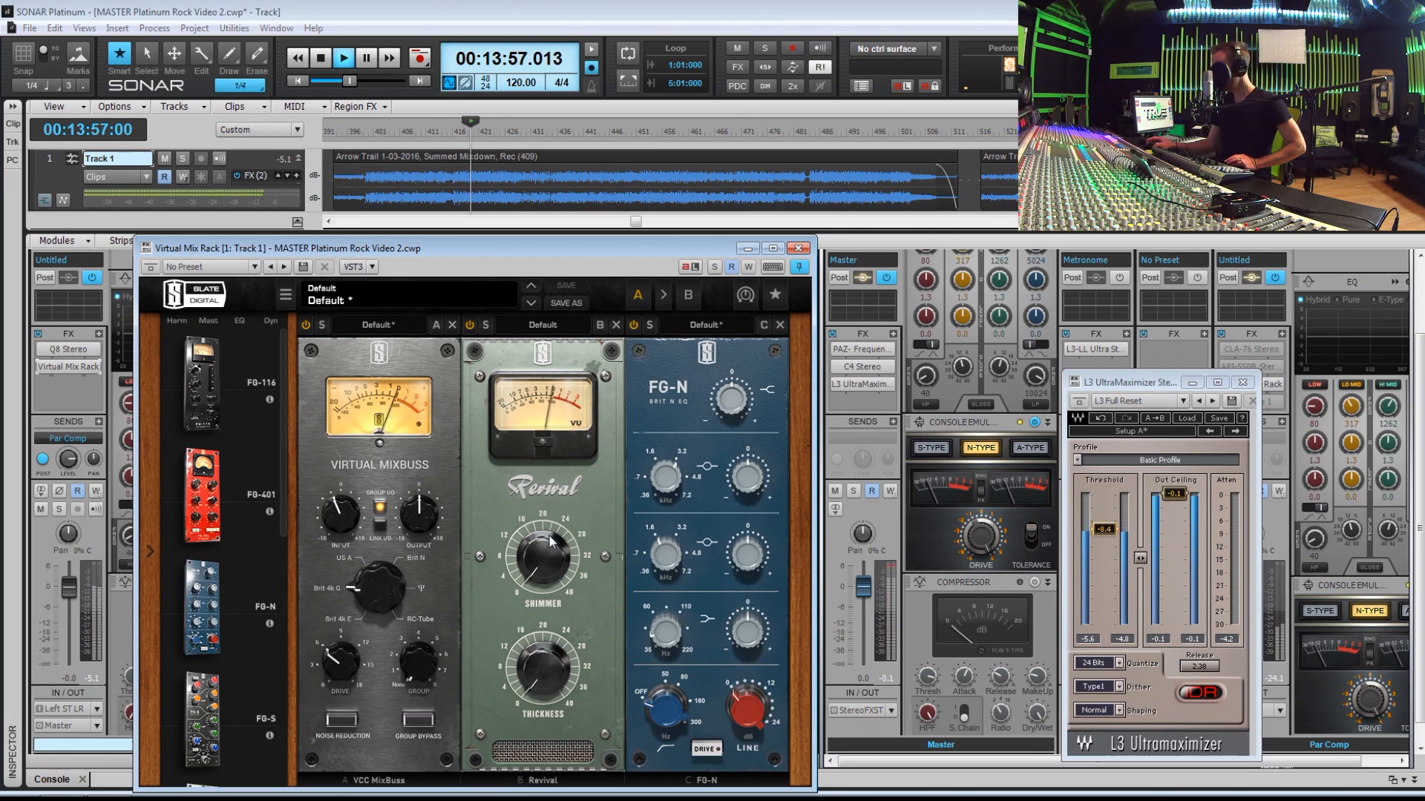
Enable noise reduction on the Virtual Mixbuss and stop playback
left_click(348, 718)
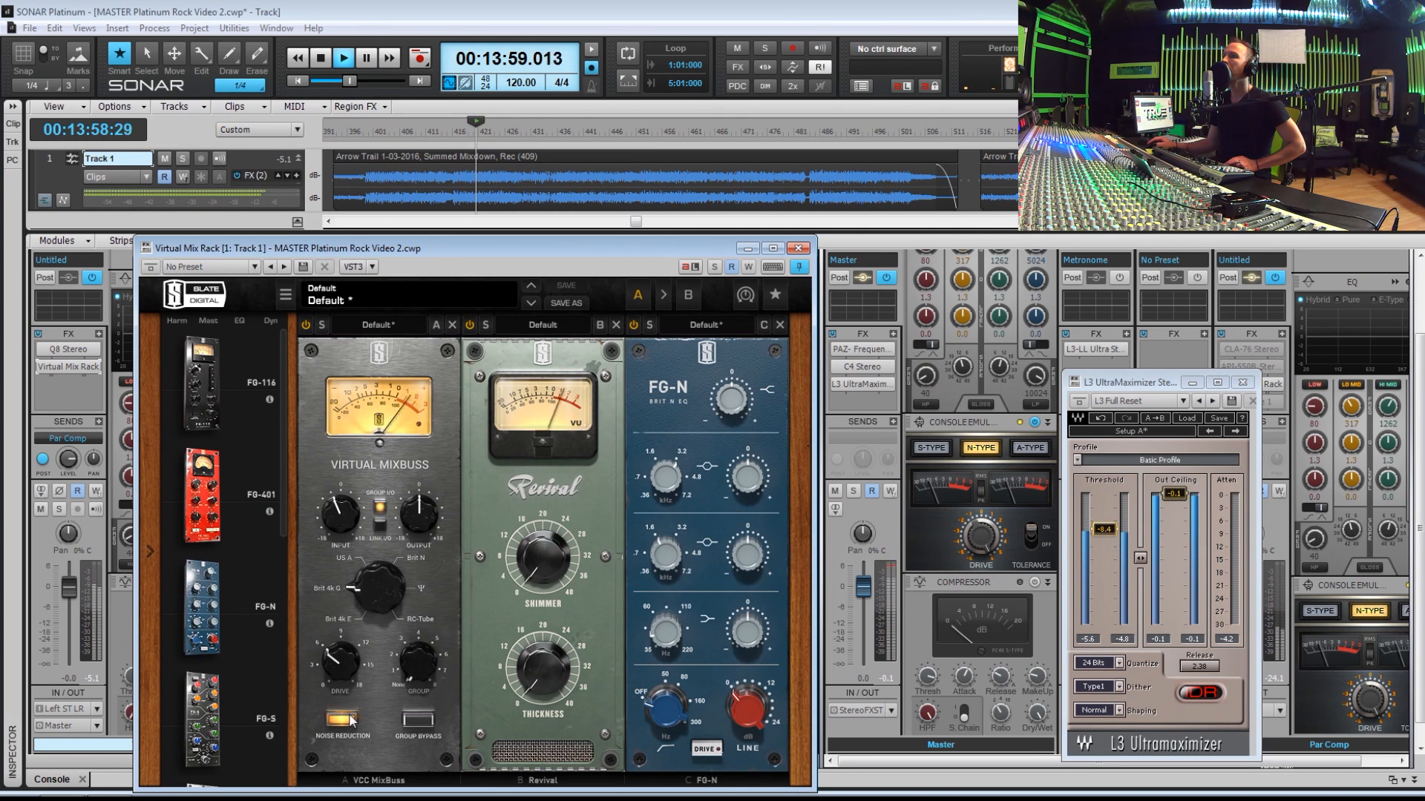
key("space")
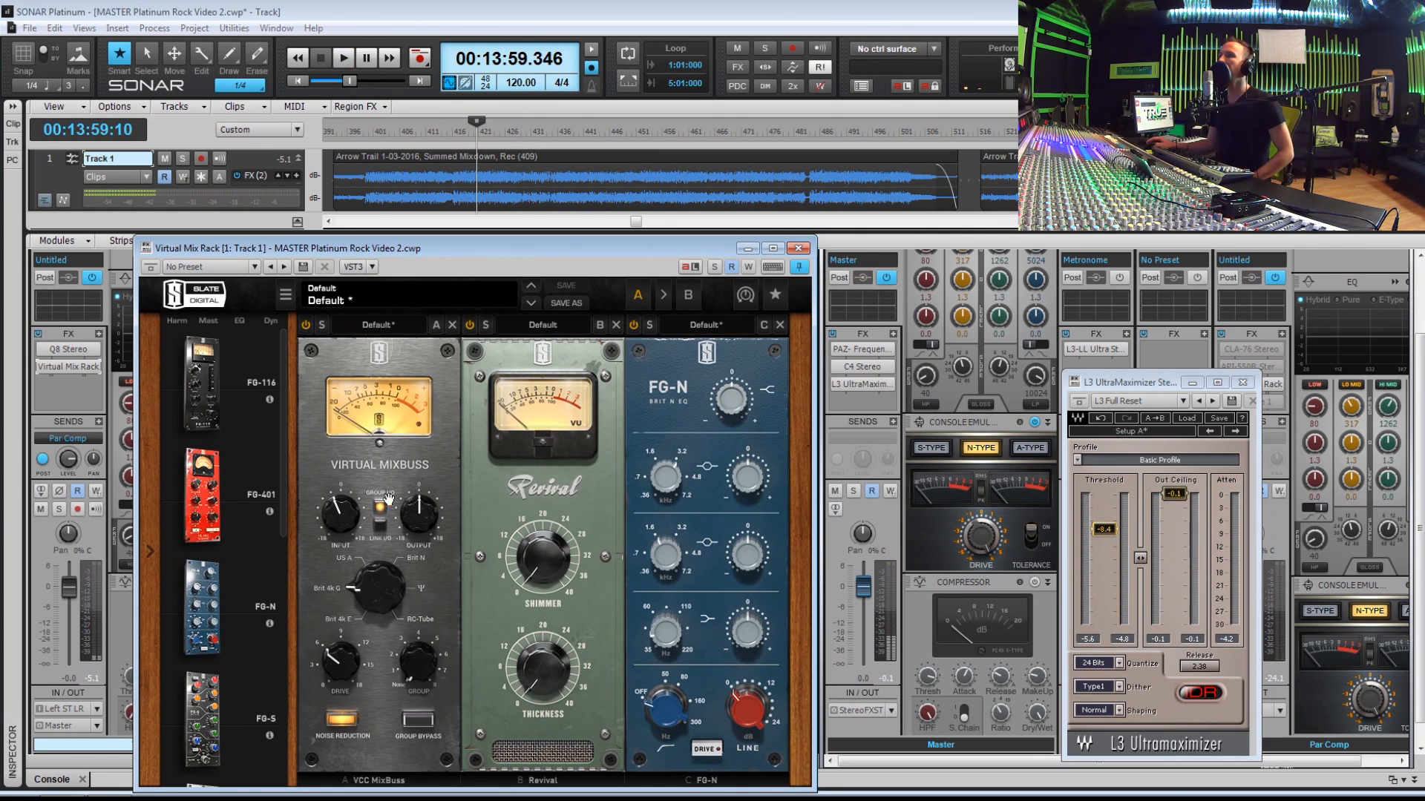
left_click(354, 723)
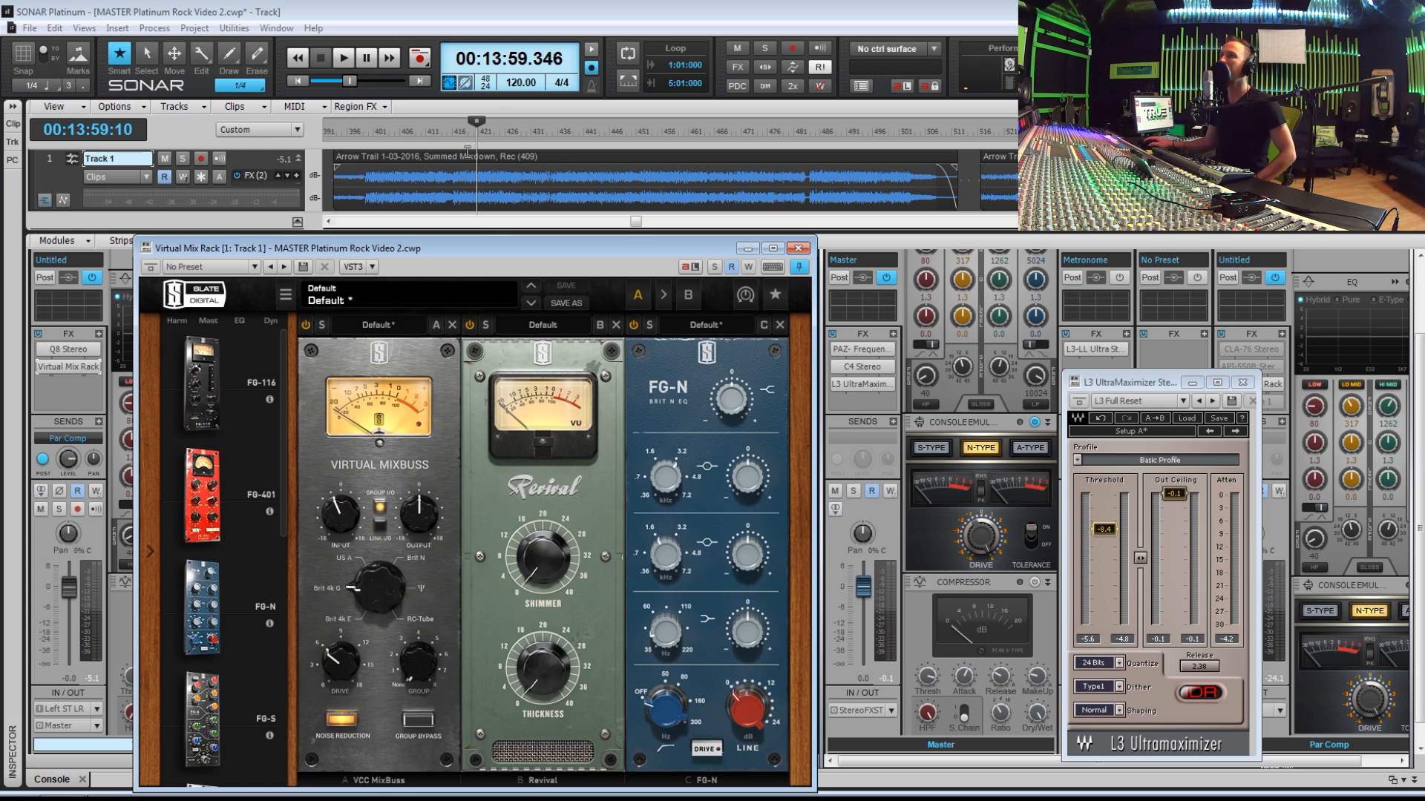
During playback from about 00:13:23, raise the Revival's Shimmer slightly and lower the L3 UltraMaximizer threshold to -8.6
left_click(449, 132)
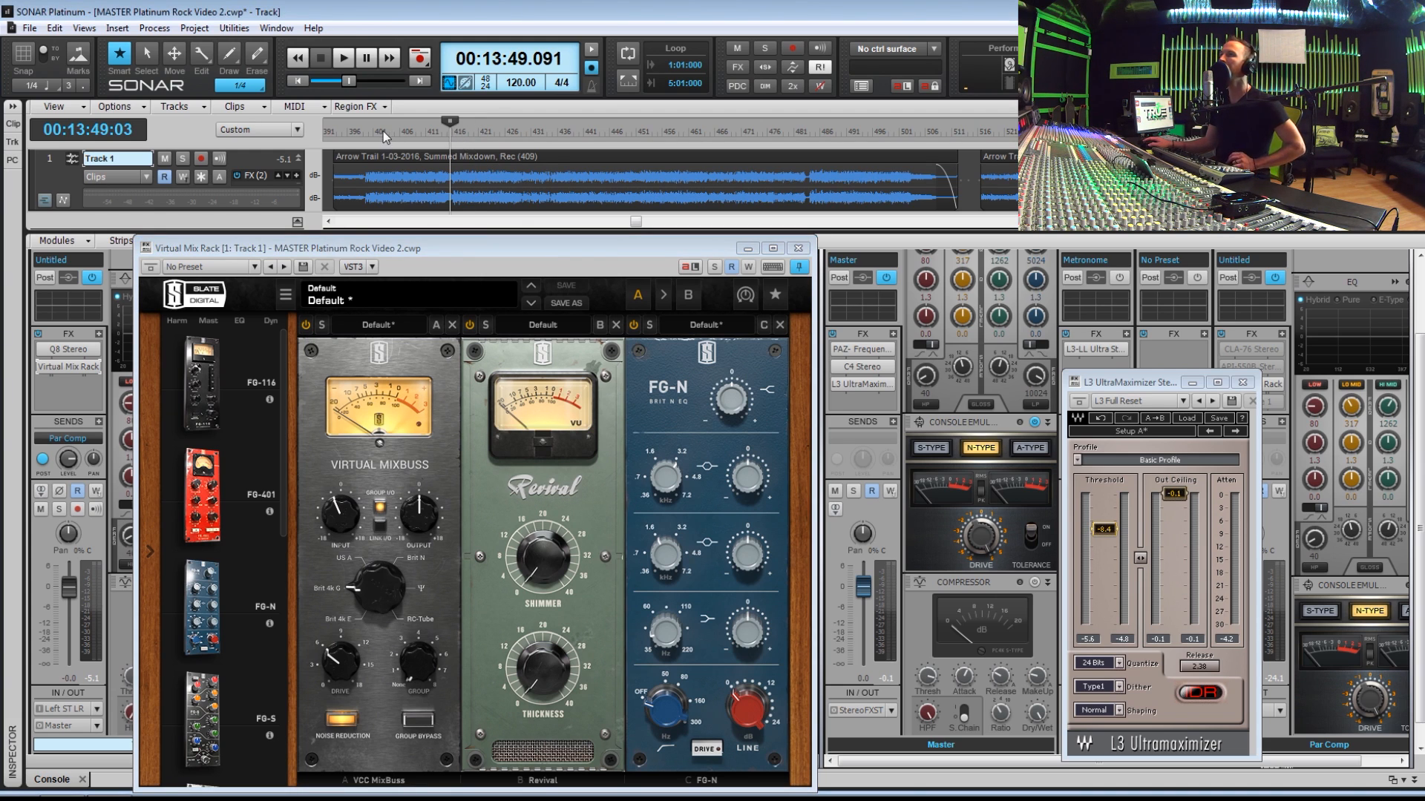
left_click(383, 130)
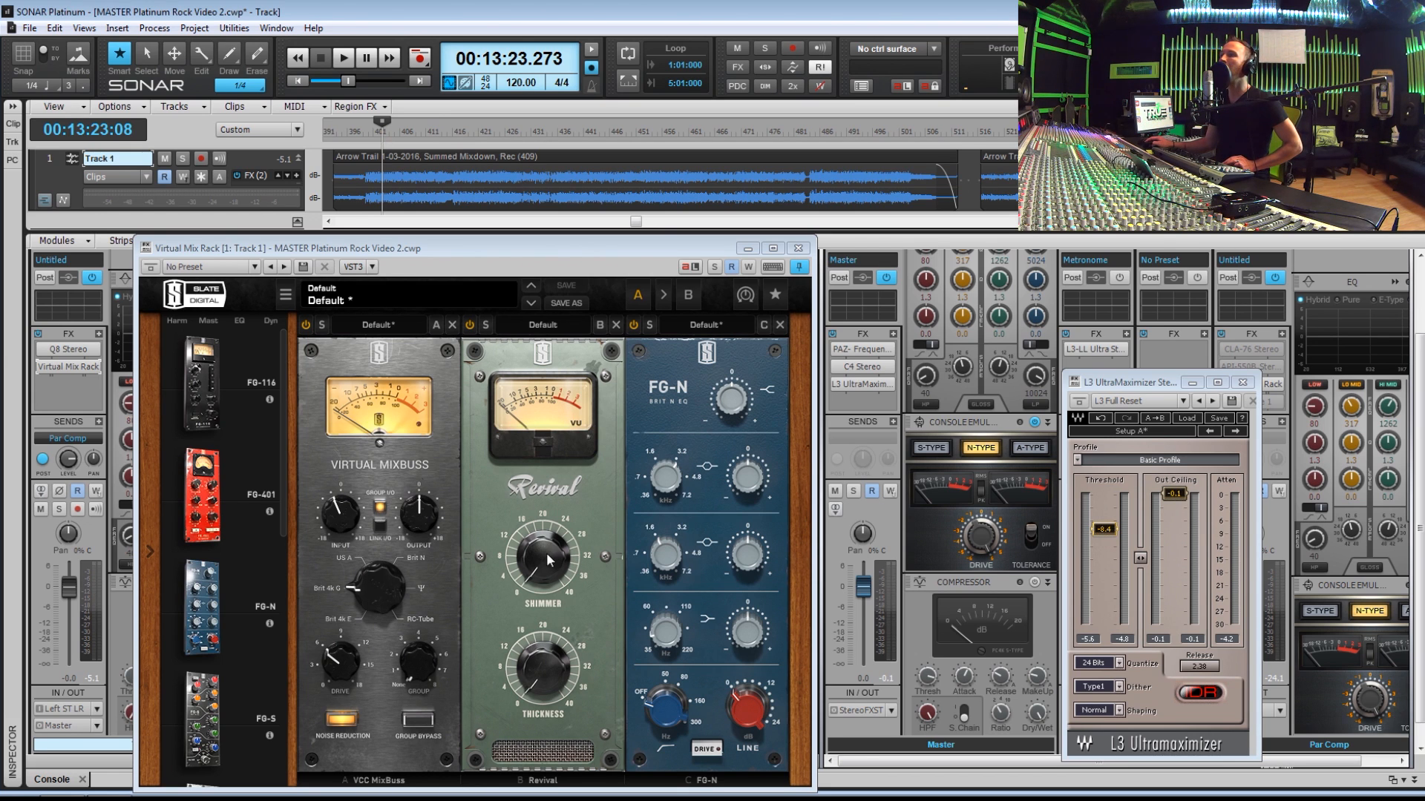
mouse_move(545, 545)
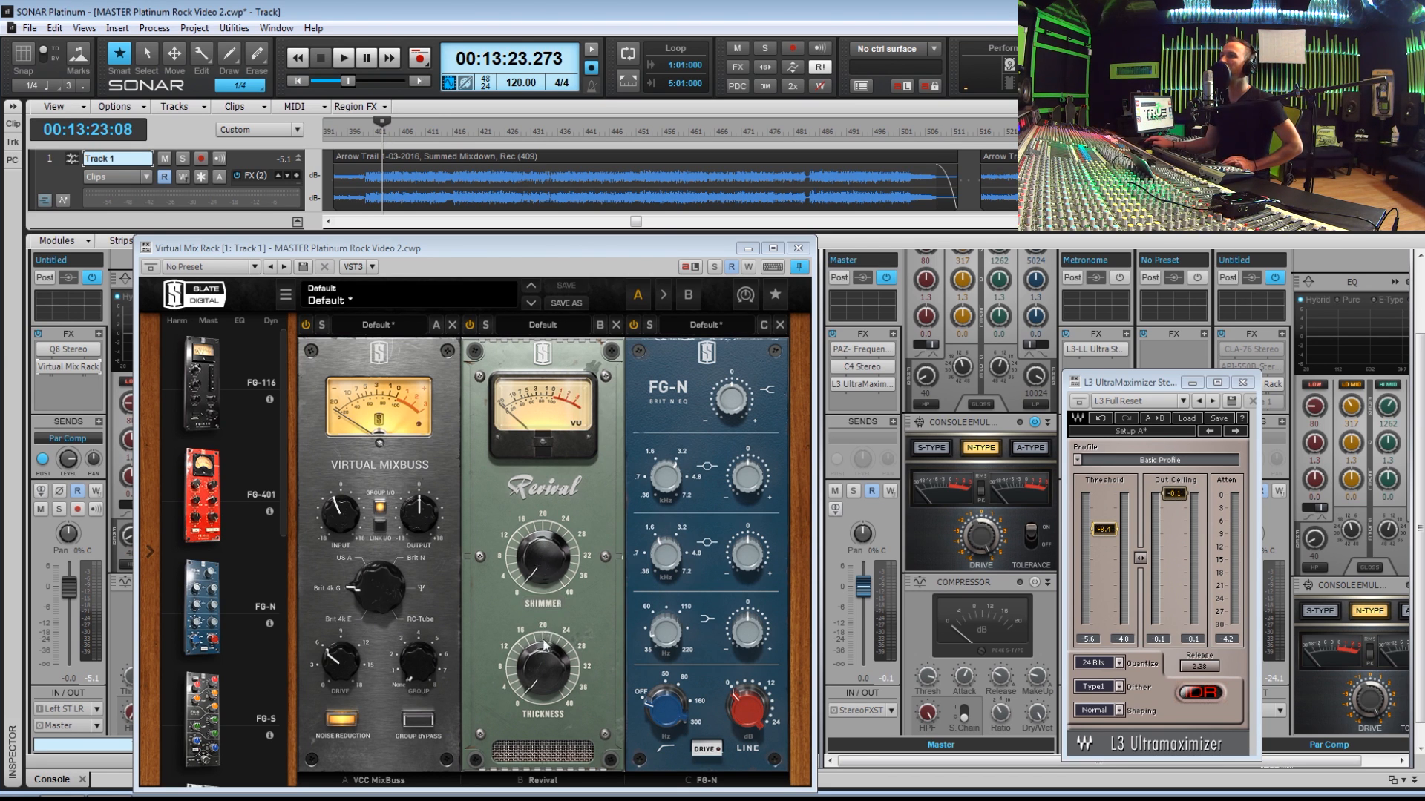
key("space")
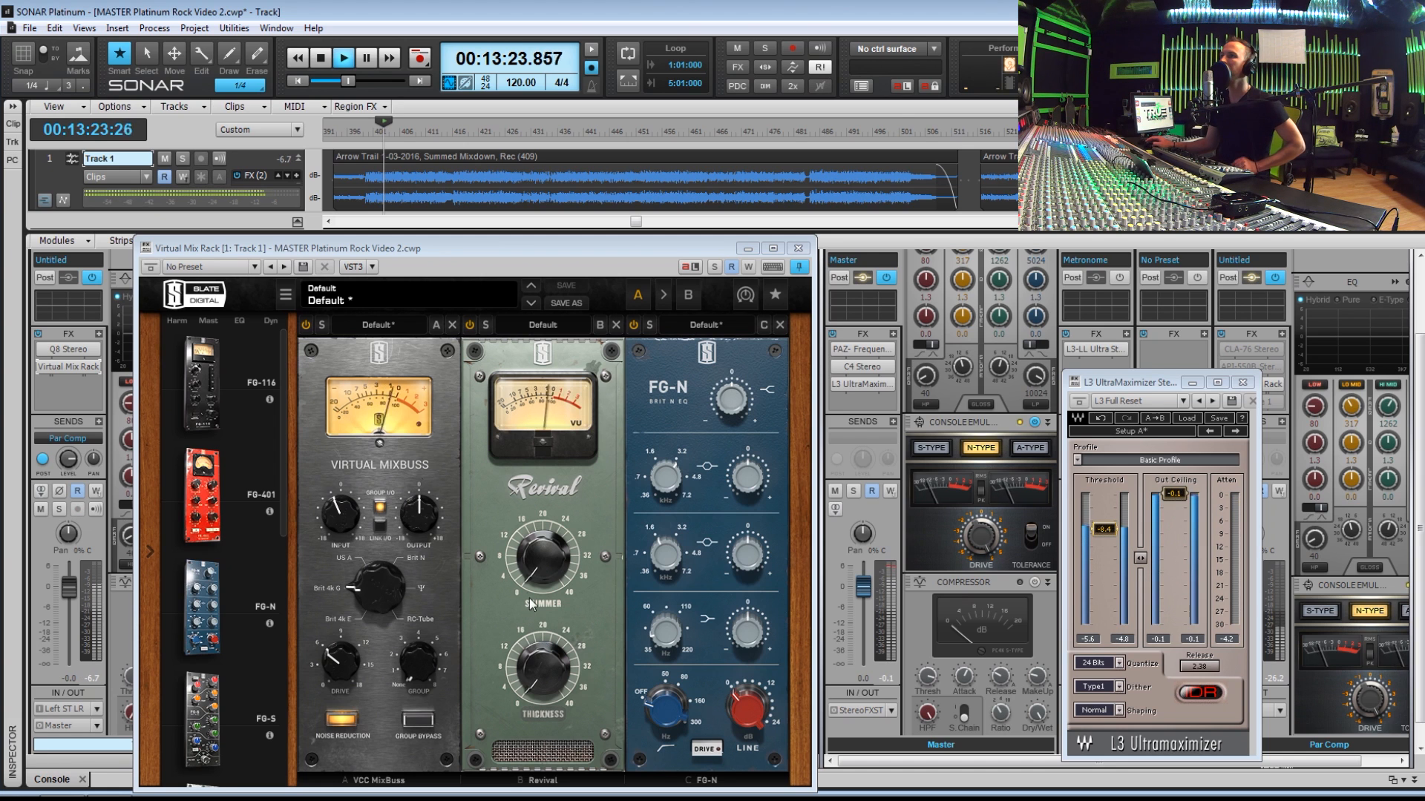
left_click_drag(552, 590, 526, 542)
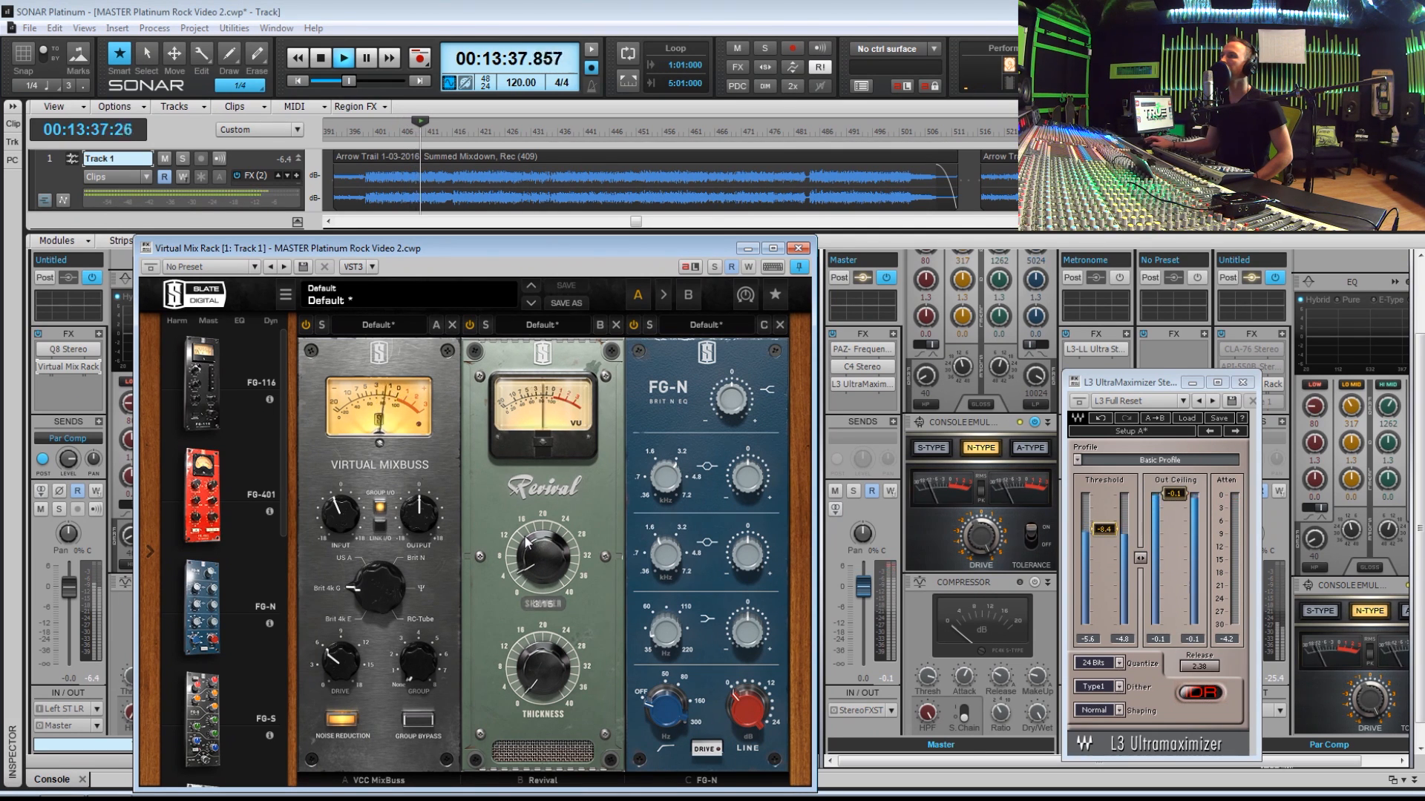
left_click_drag(1105, 529, 1104, 531)
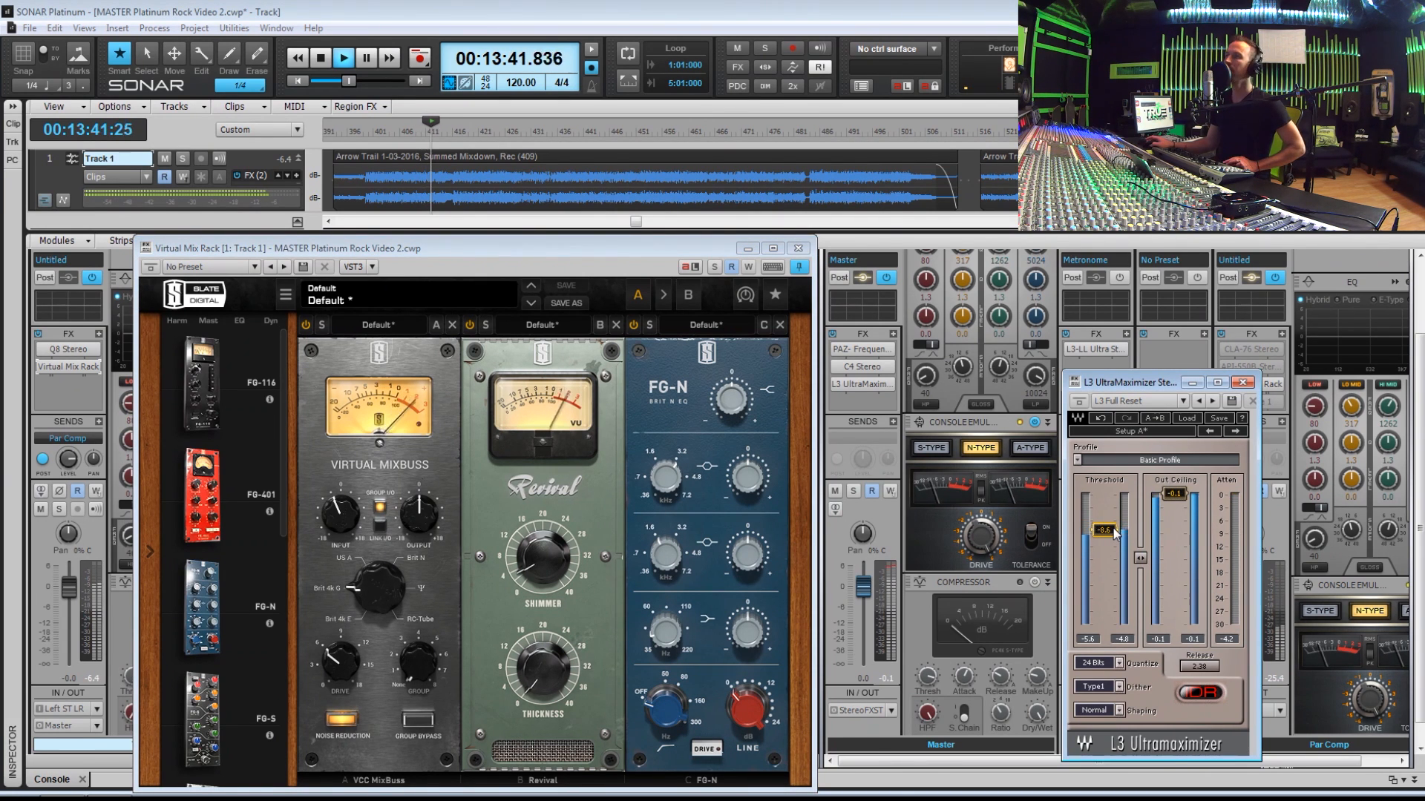
key("space")
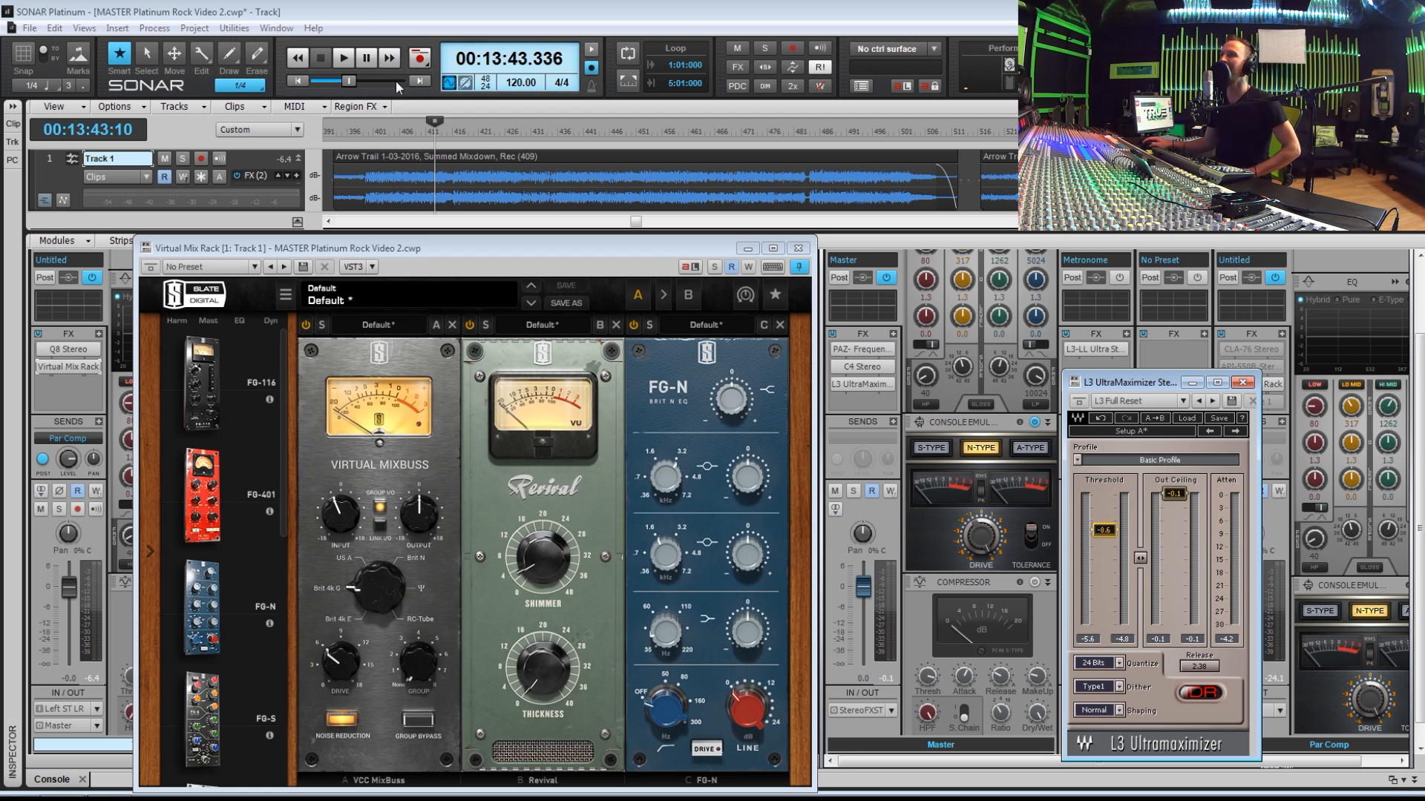
Boost the FG-N's low-frequency band by 1.40 dB while playing from about 00:13:18, and stop playback
left_click(371, 132)
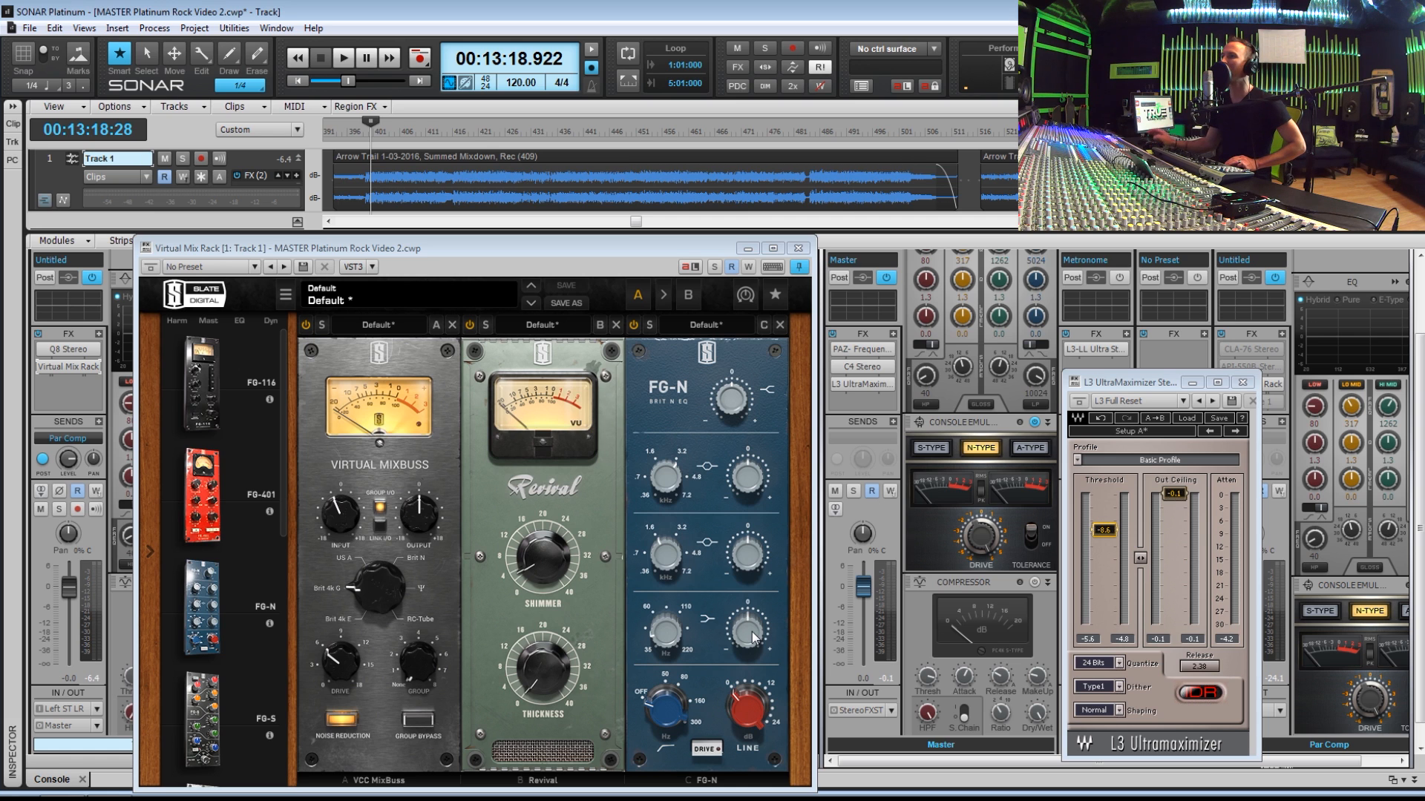
key("space")
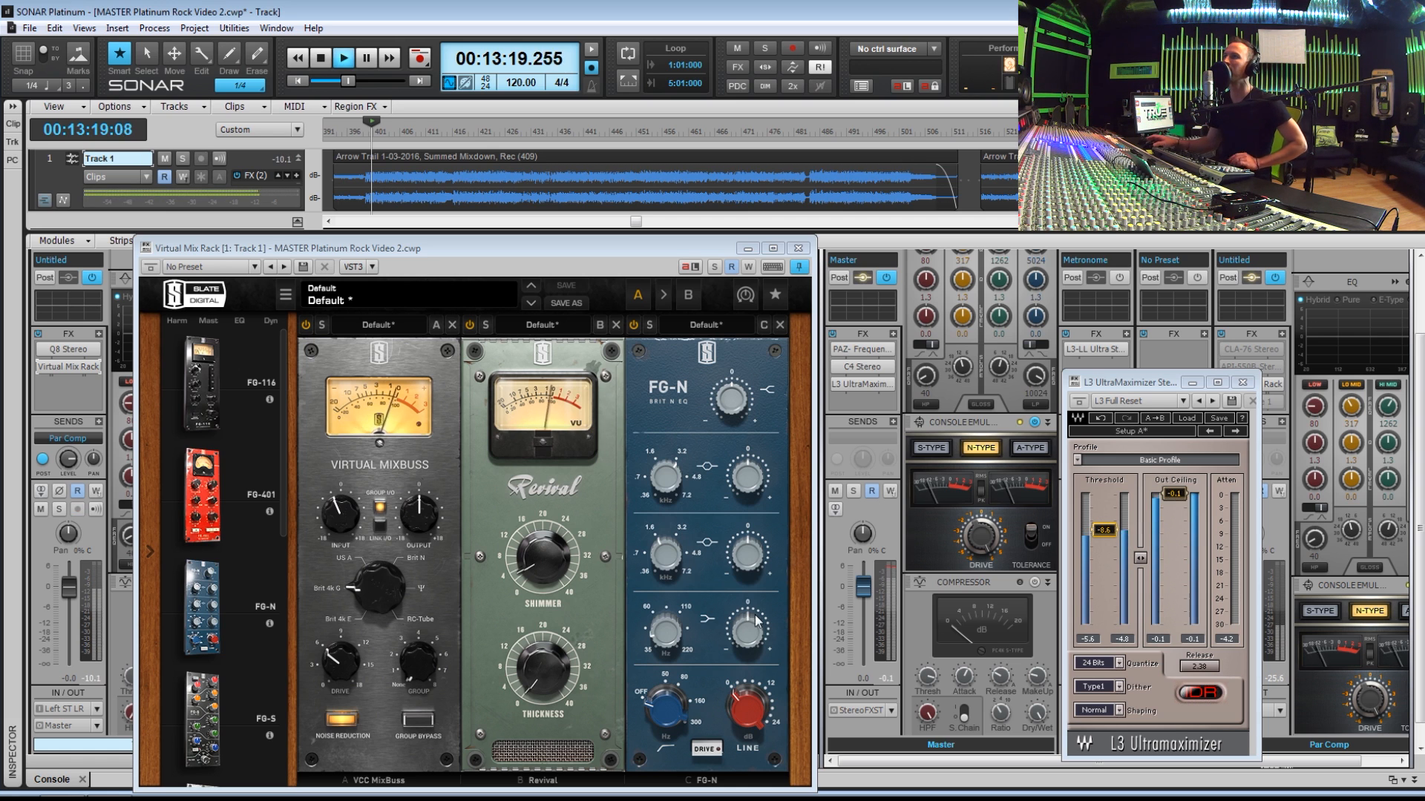
mouse_move(752, 632)
left_mouse_down()
mouse_move(746, 615)
mouse_move(749, 637)
left_mouse_up()
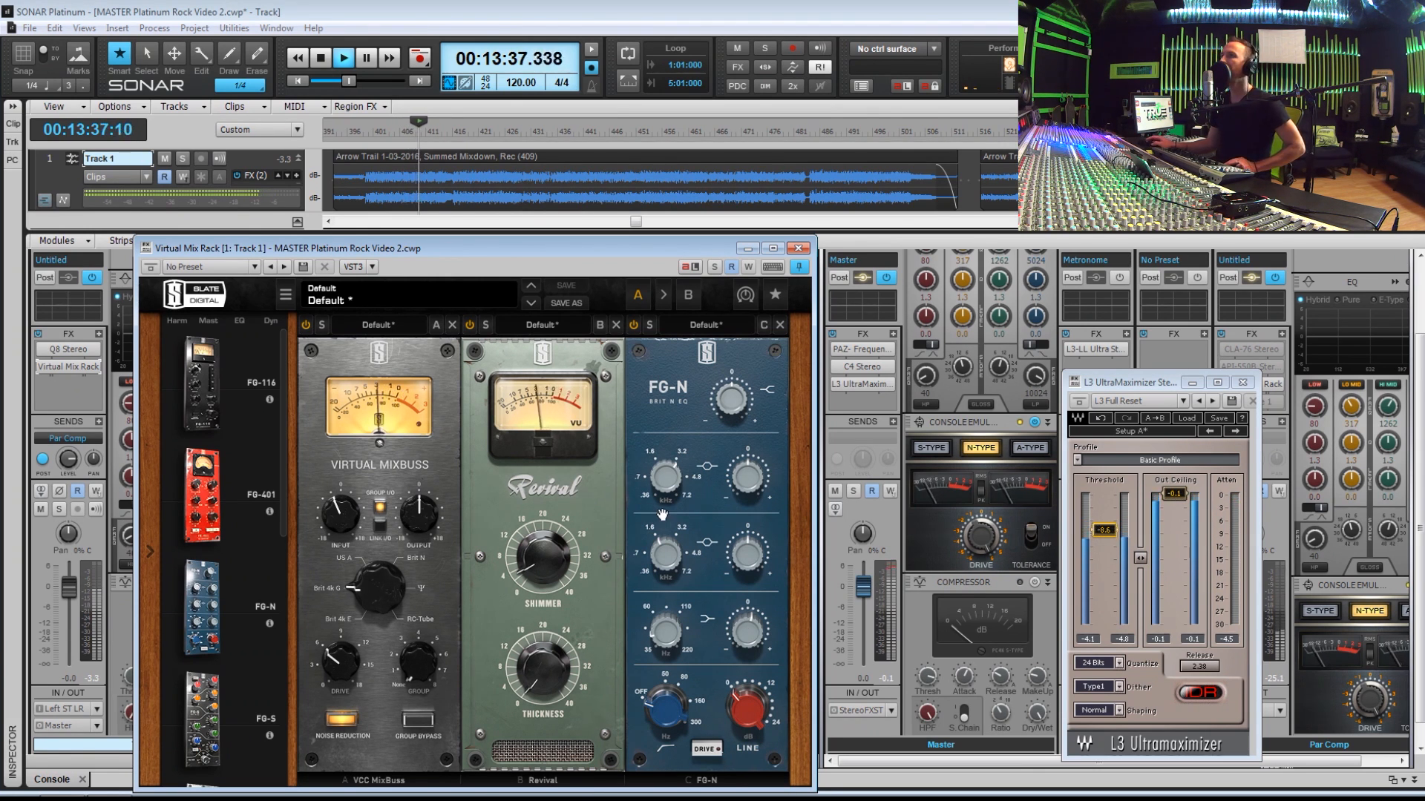
key("space")
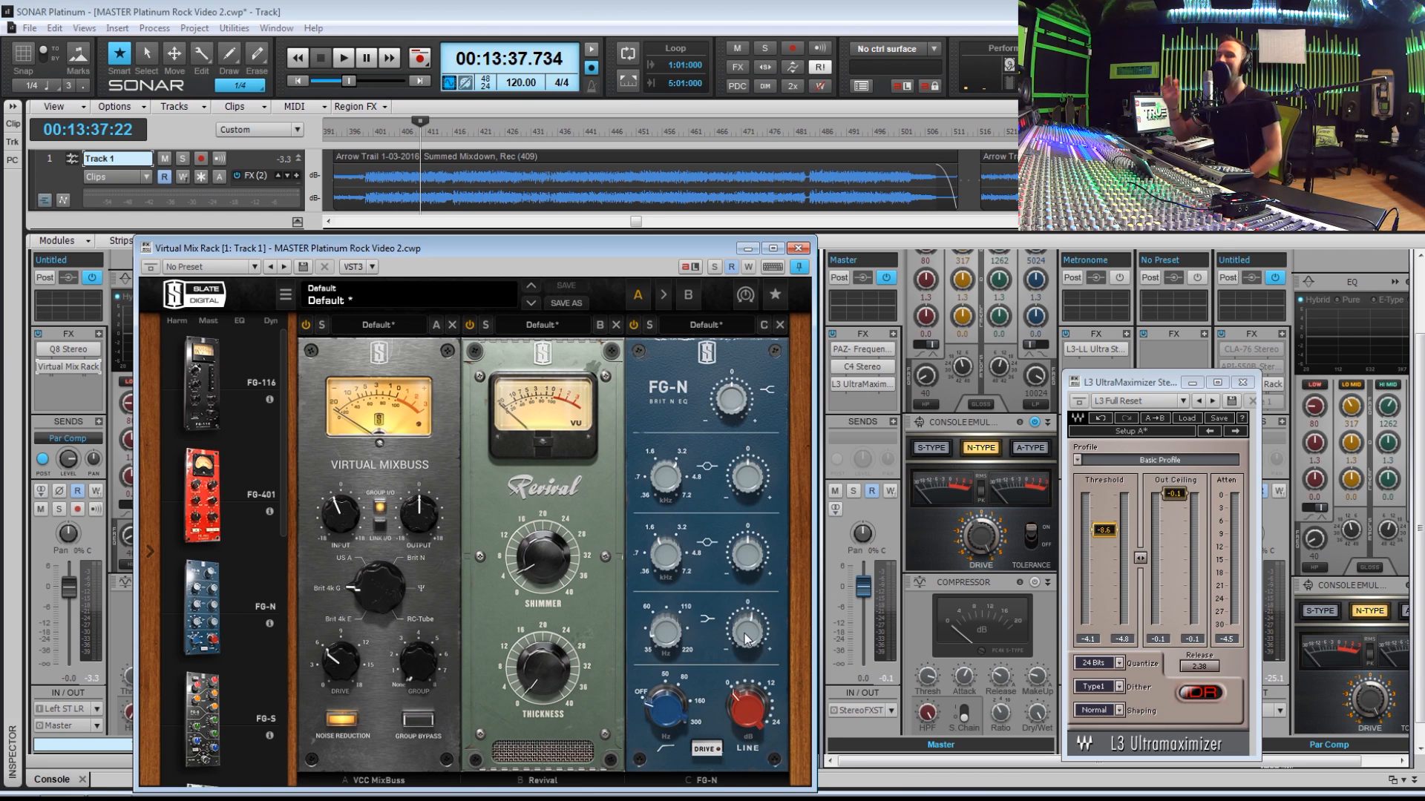
mouse_move(755, 636)
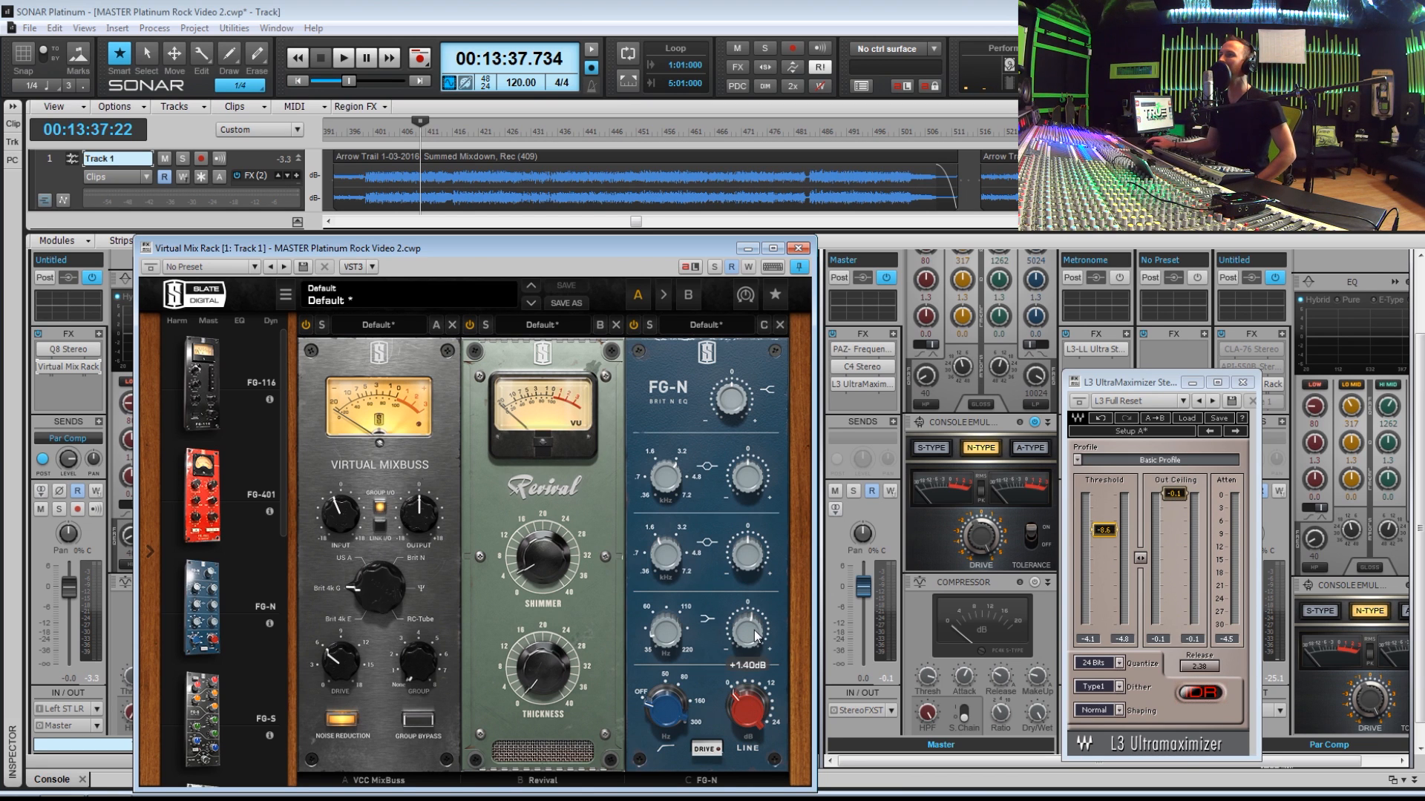
mouse_move(664, 645)
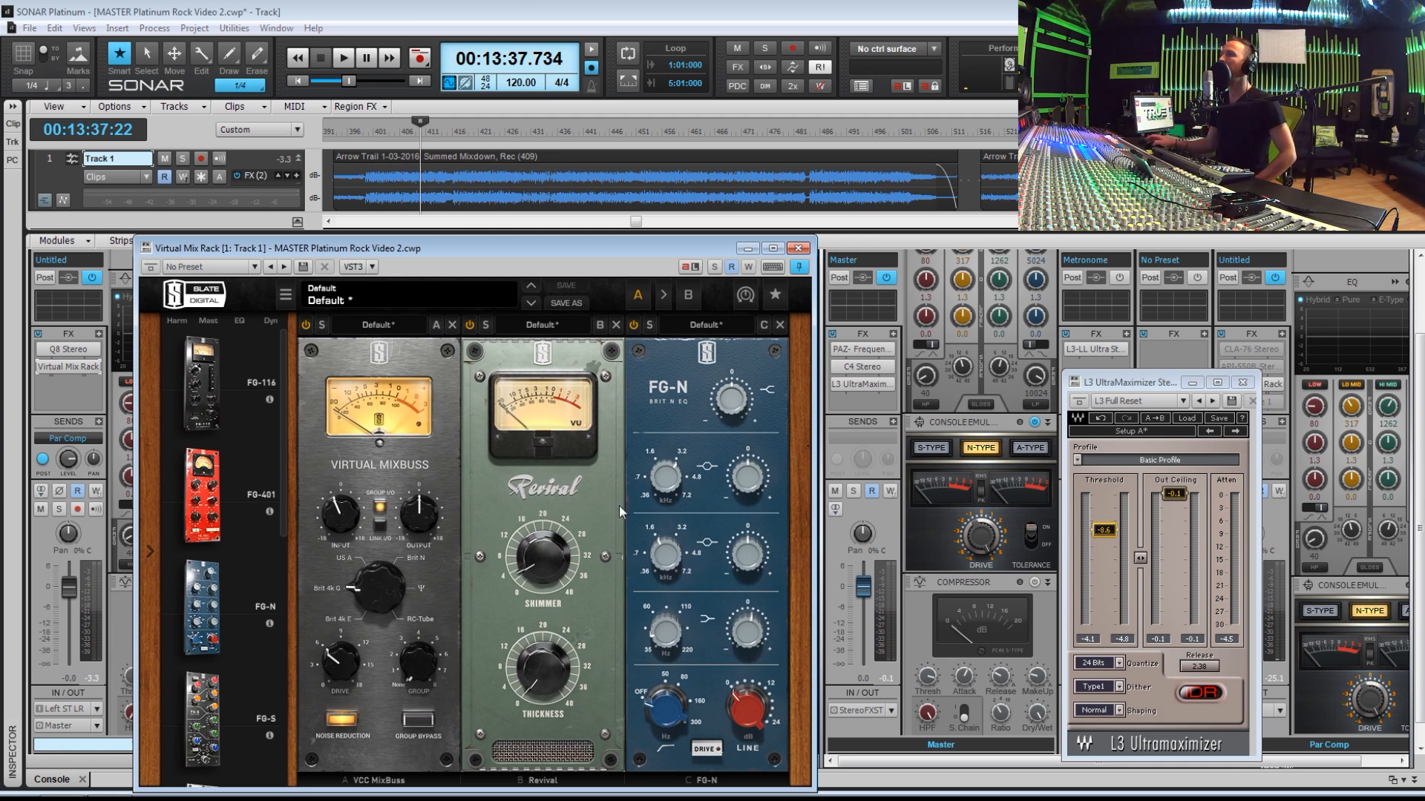
Close the Virtual Mix Rack and open the Master bus's PAZ Frequency analyzer, placing its window clear of the channel strips
left_click_drag(685, 249, 659, 244)
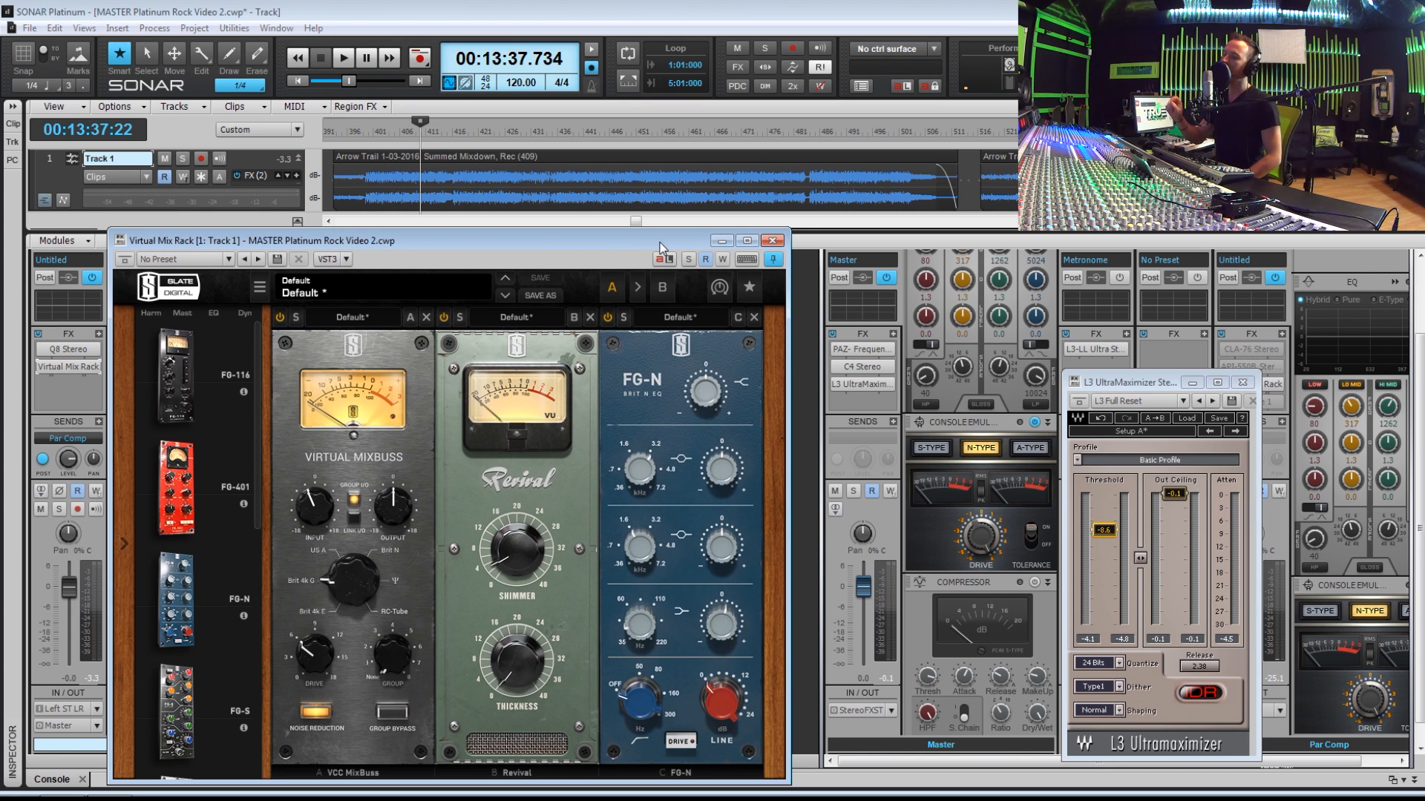
left_click(770, 242)
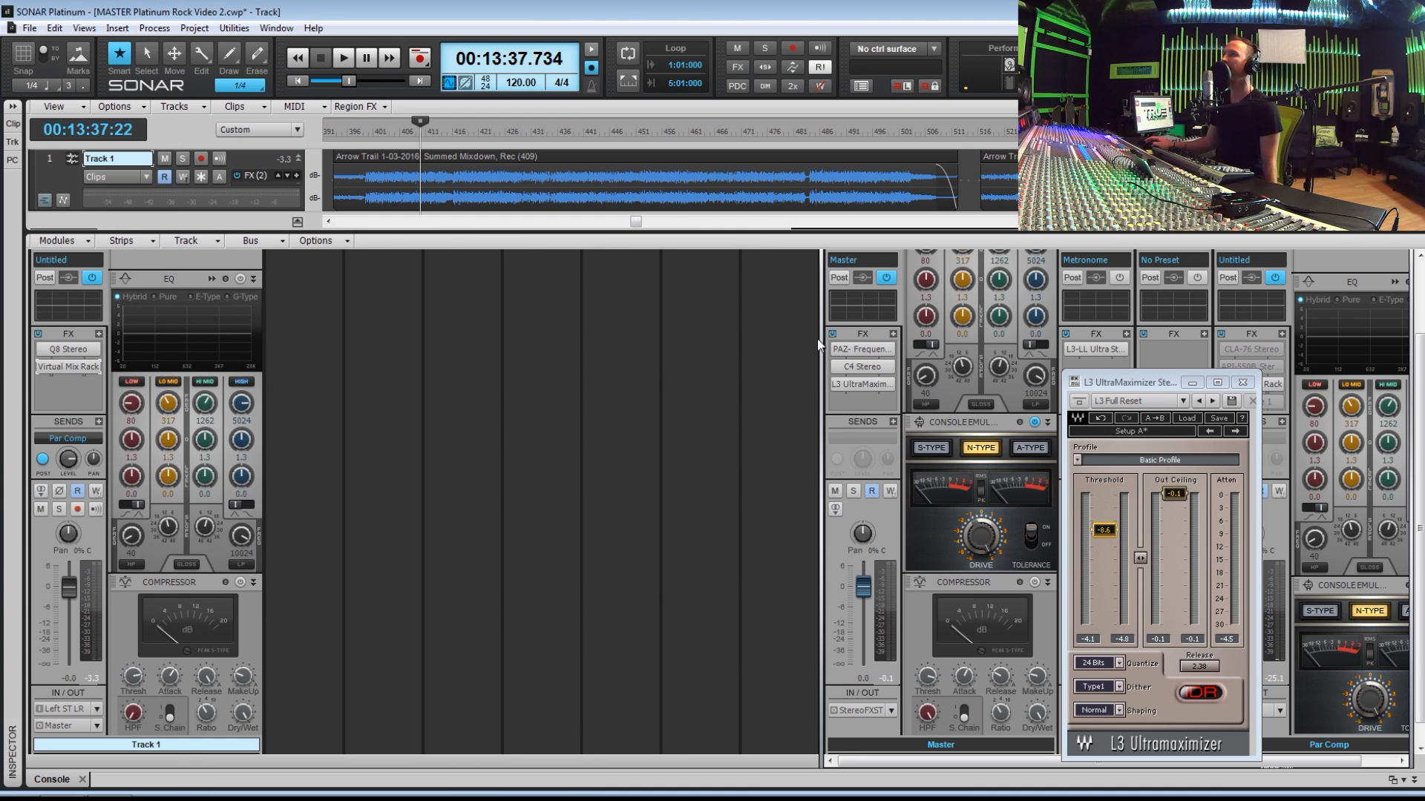
double_click(857, 348)
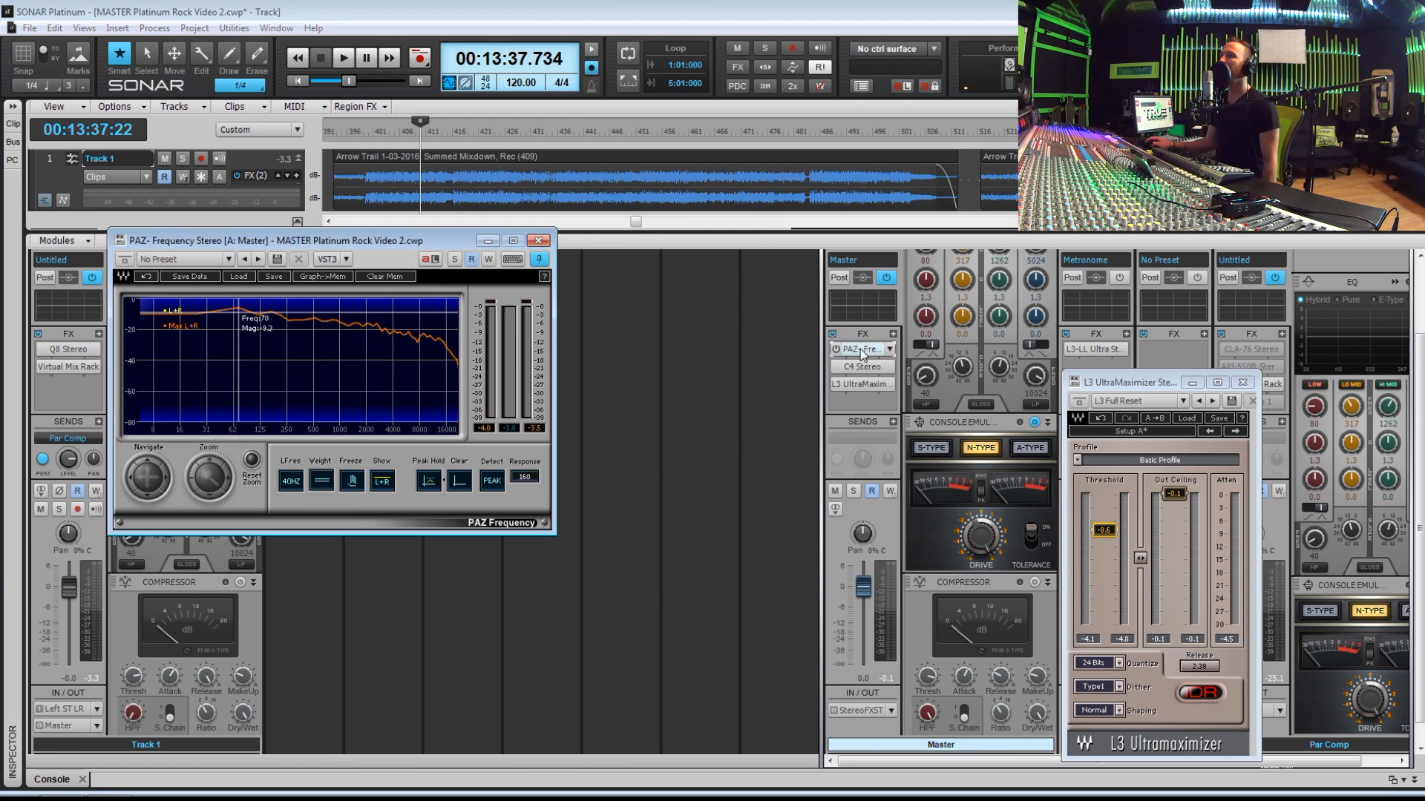
left_click_drag(421, 241, 623, 274)
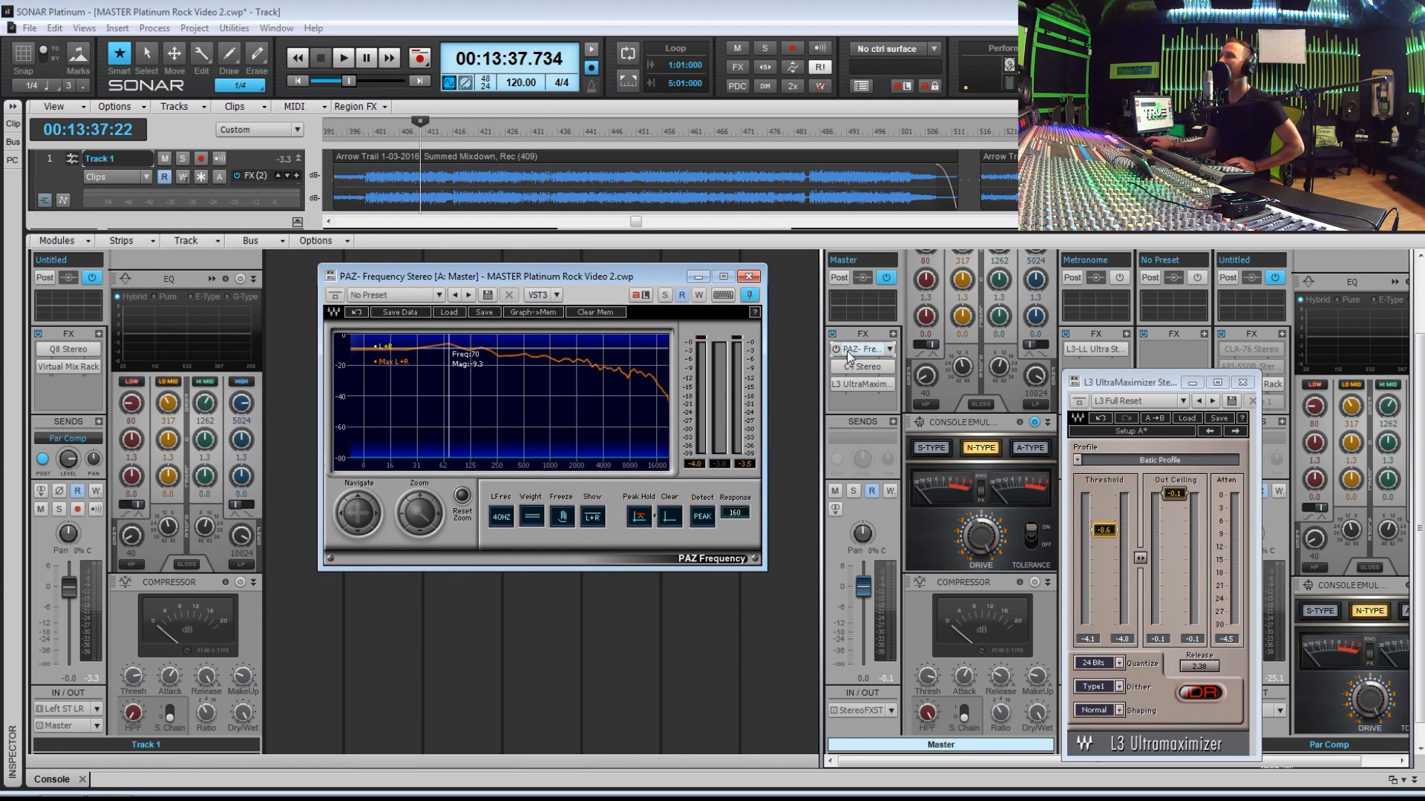
Examine the master's frequency spectrum in PAZ during playback from about 00:13:24, and close the analyzer
left_click(384, 133)
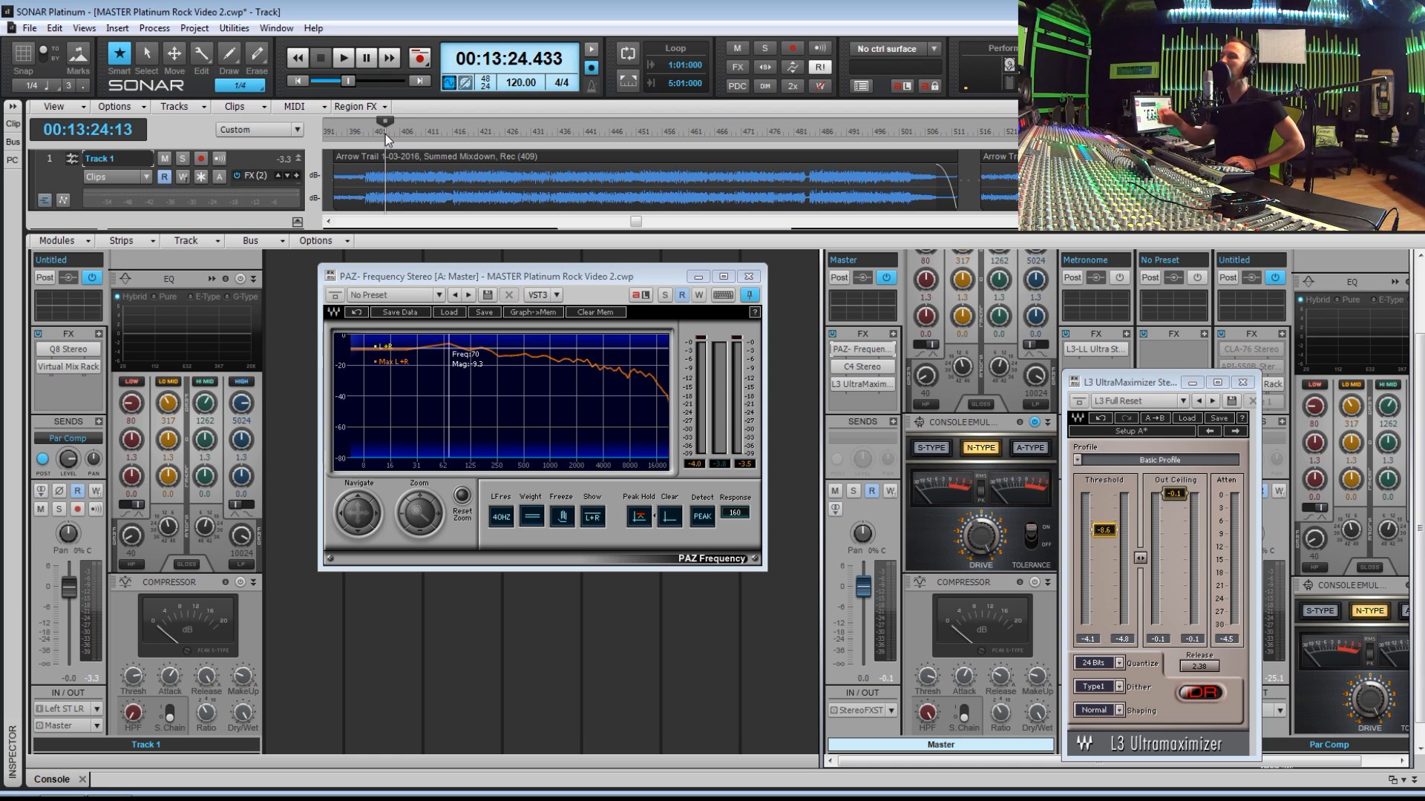
key("space")
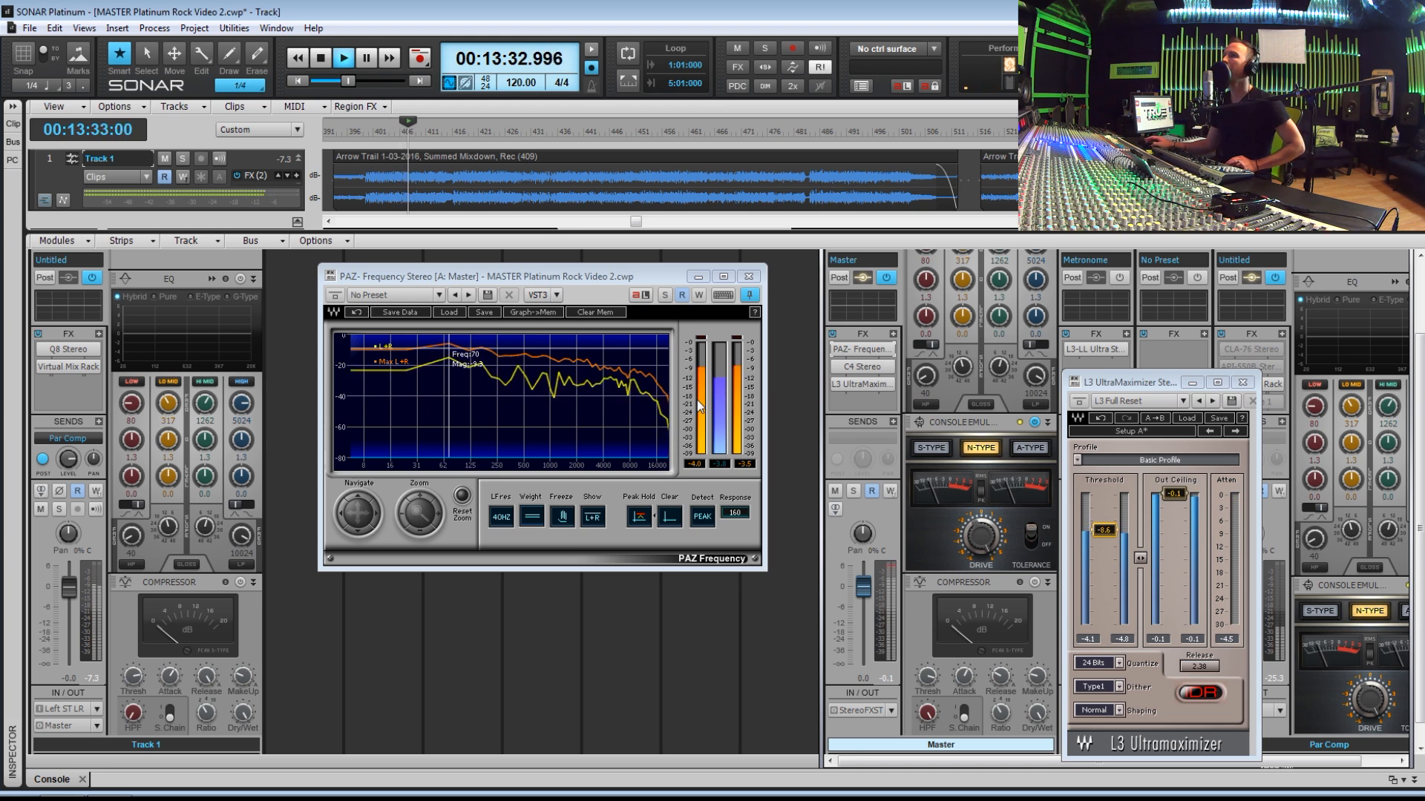
key("space")
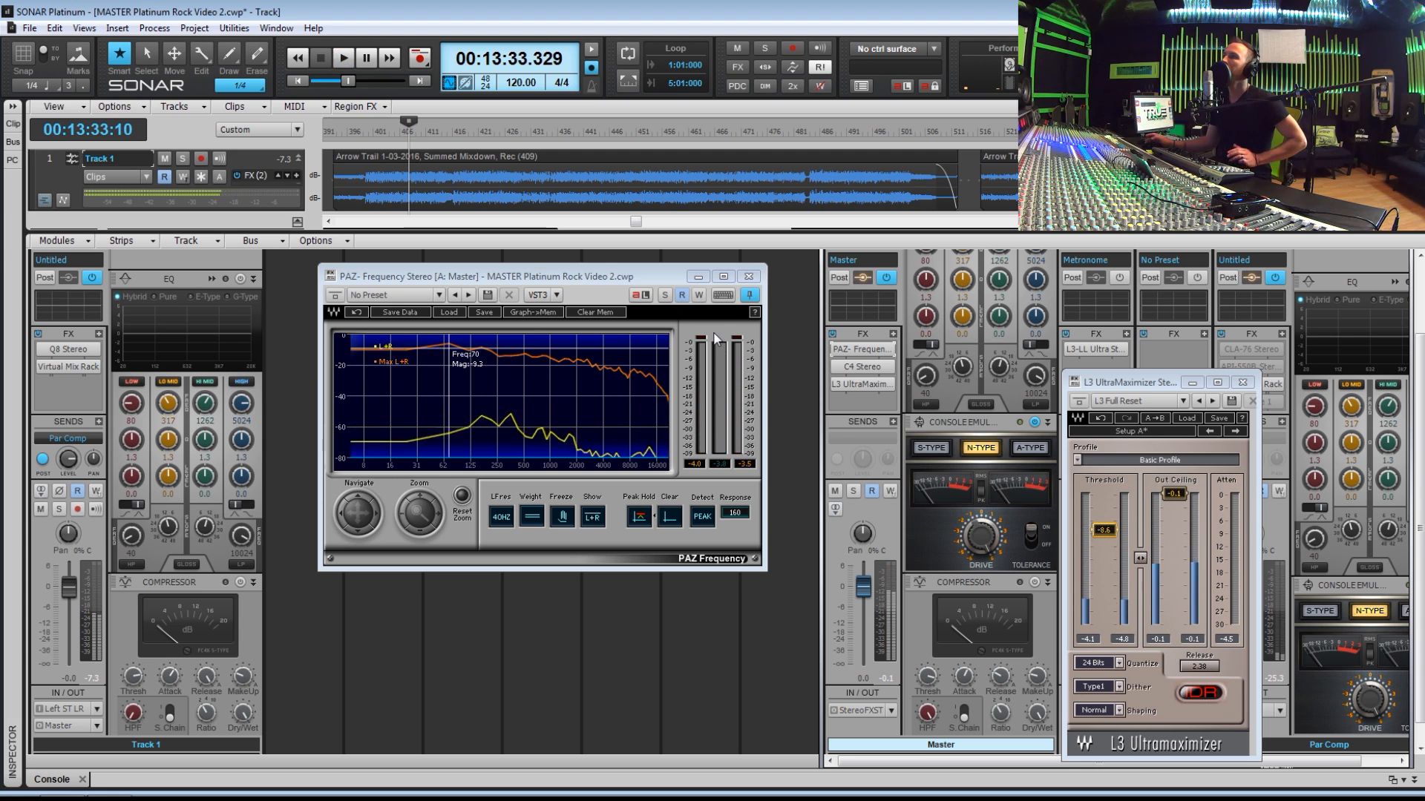
left_click(749, 276)
Open the Master bus's C4 multiband processor and place its window in the empty console area
double_click(854, 370)
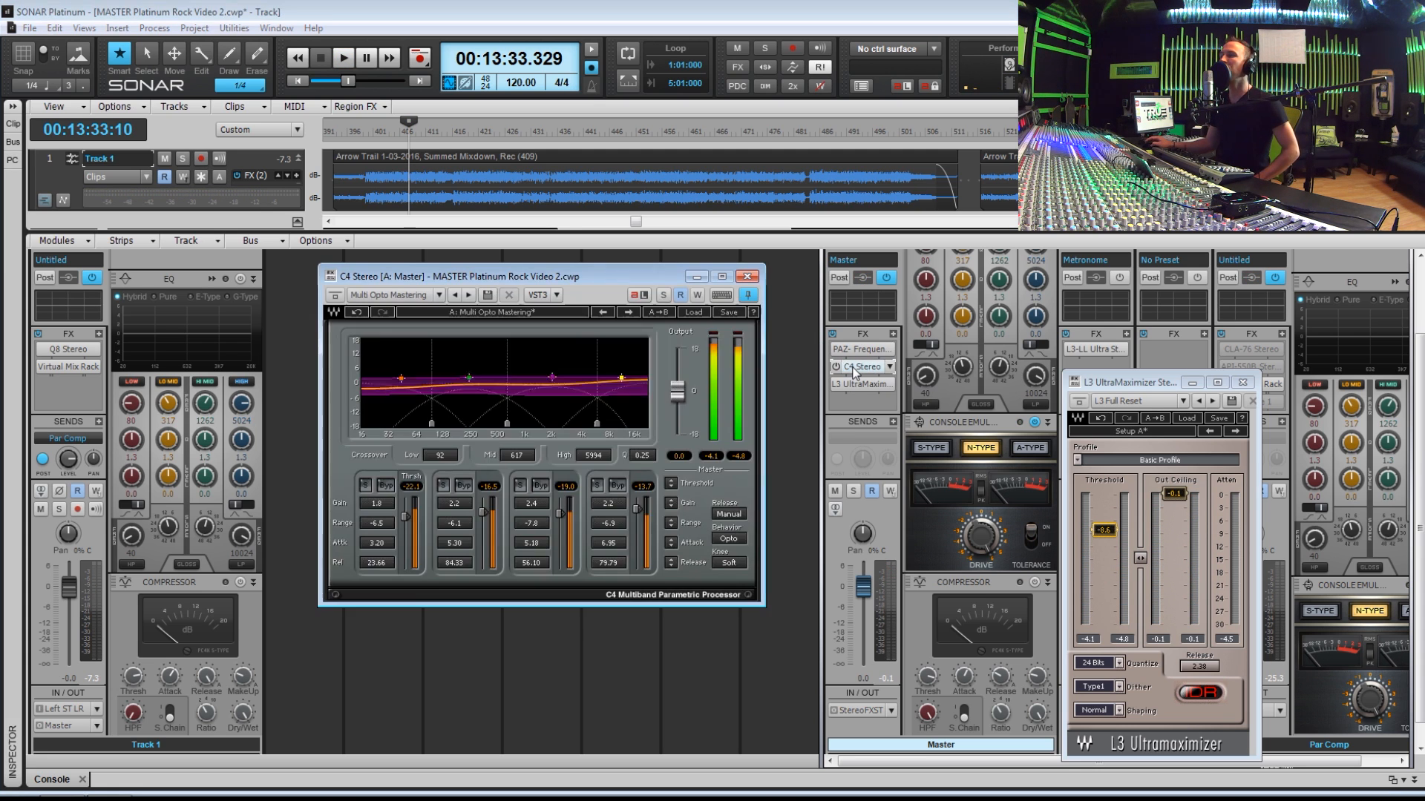
left_click_drag(591, 278, 586, 312)
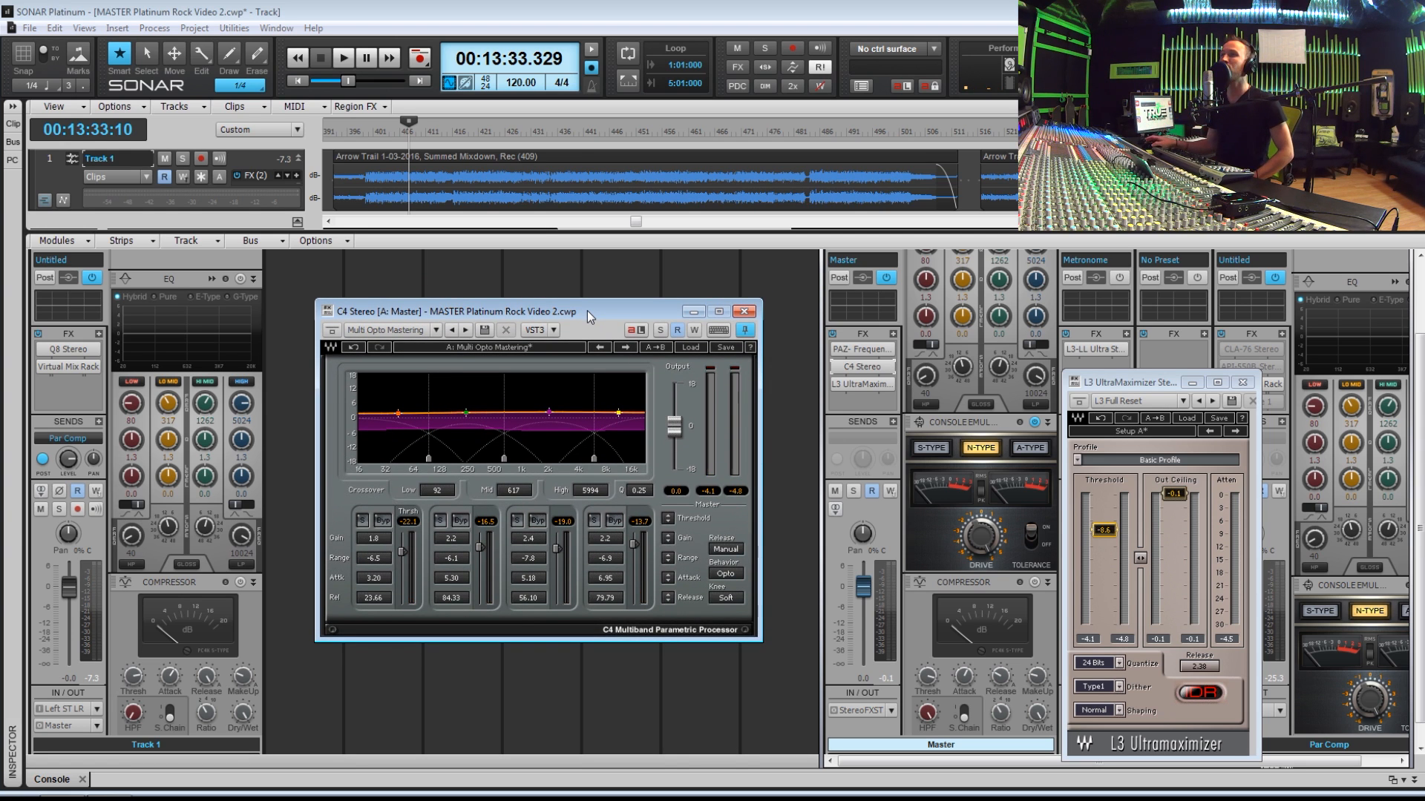
left_click_drag(479, 314, 479, 309)
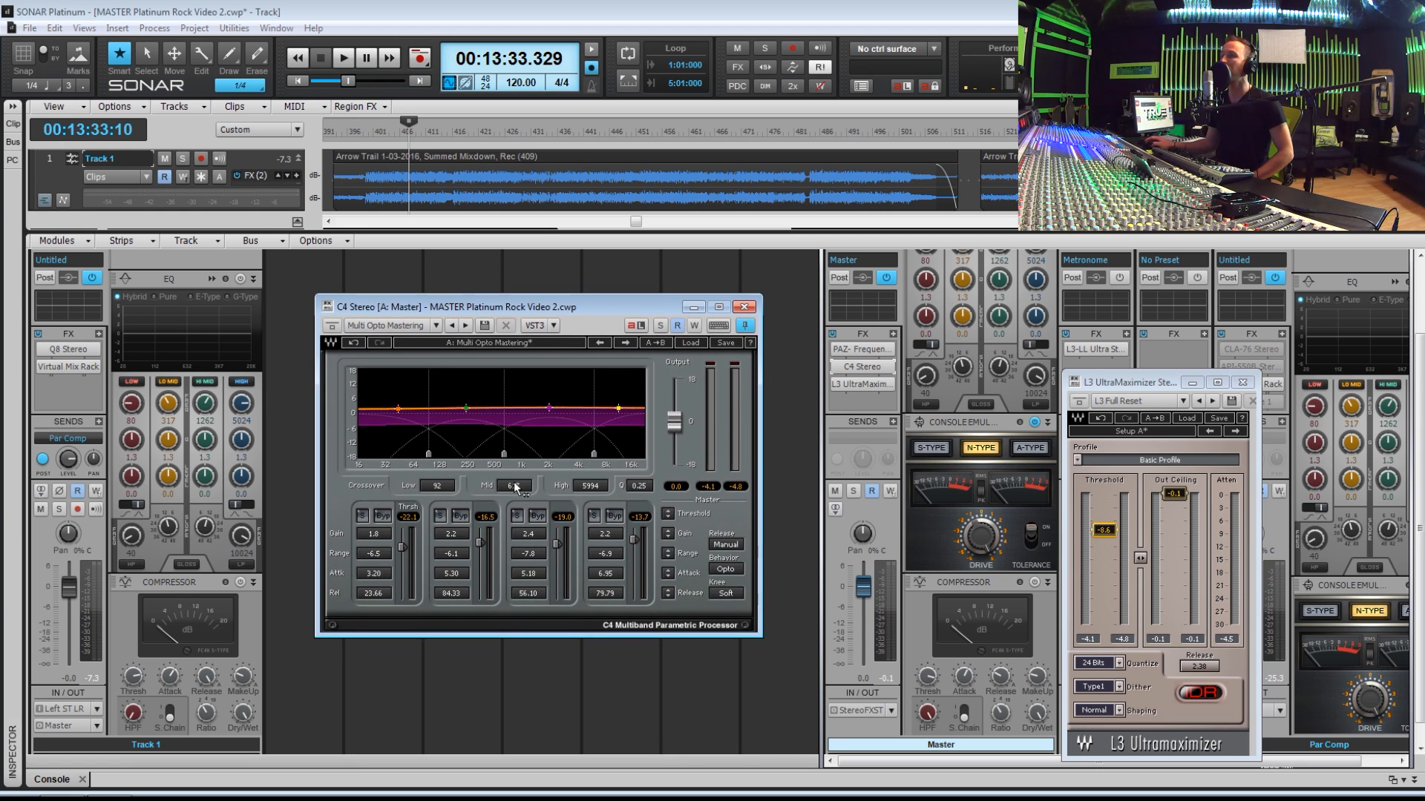
left_click_drag(578, 307, 577, 309)
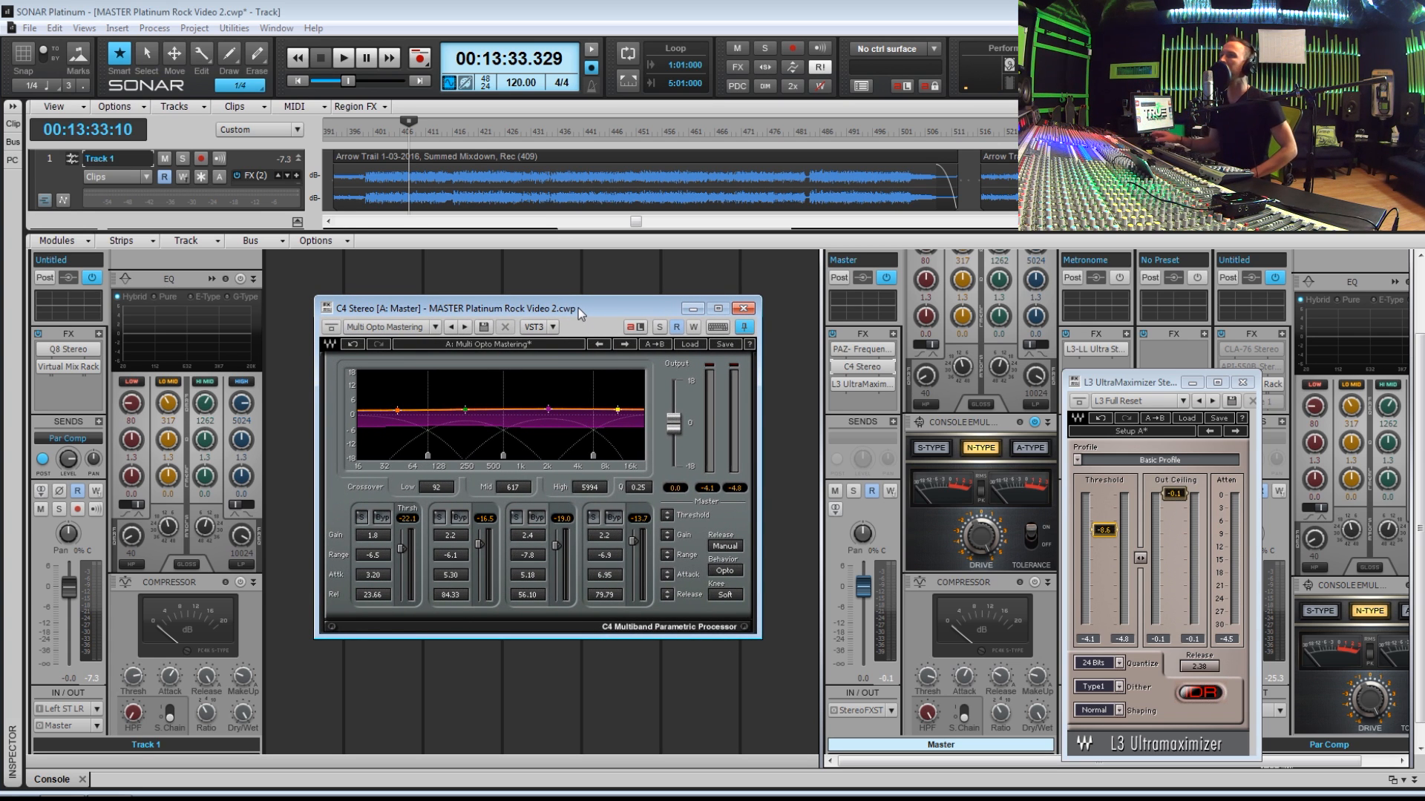
left_click_drag(577, 309, 577, 267)
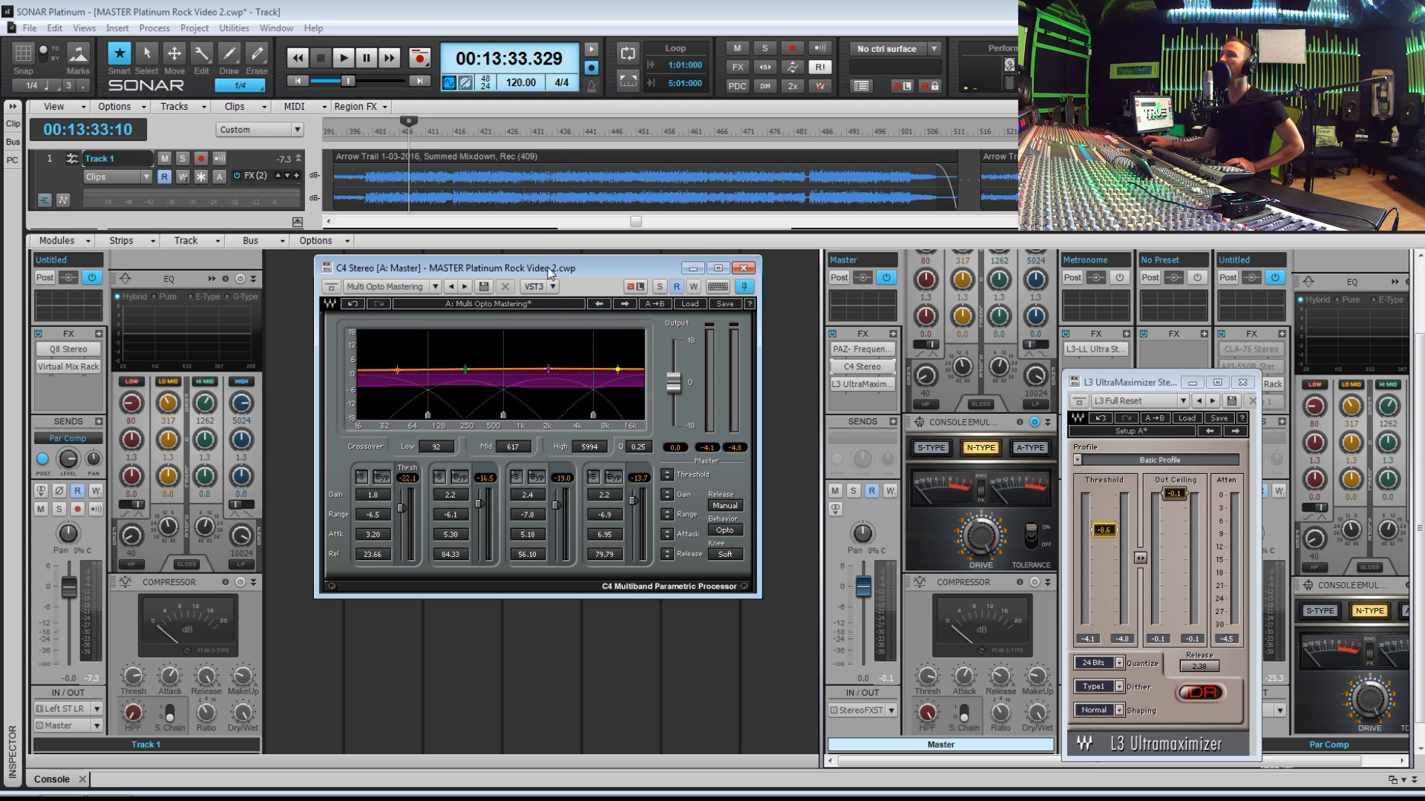
While playing from about 00:13:16, set the C4 low band's threshold to -35.1 and briefly solo that band to check it
left_click(365, 132)
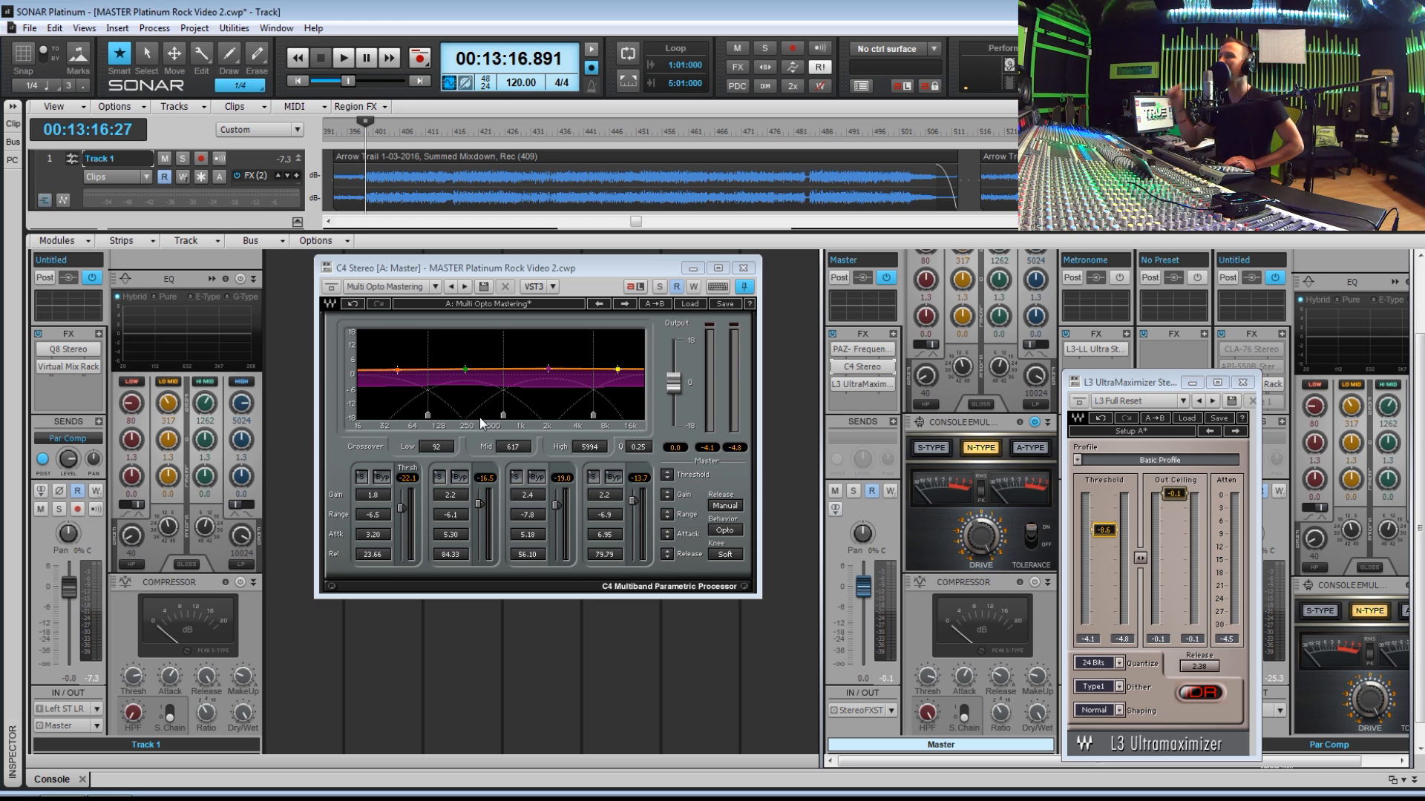
key("space")
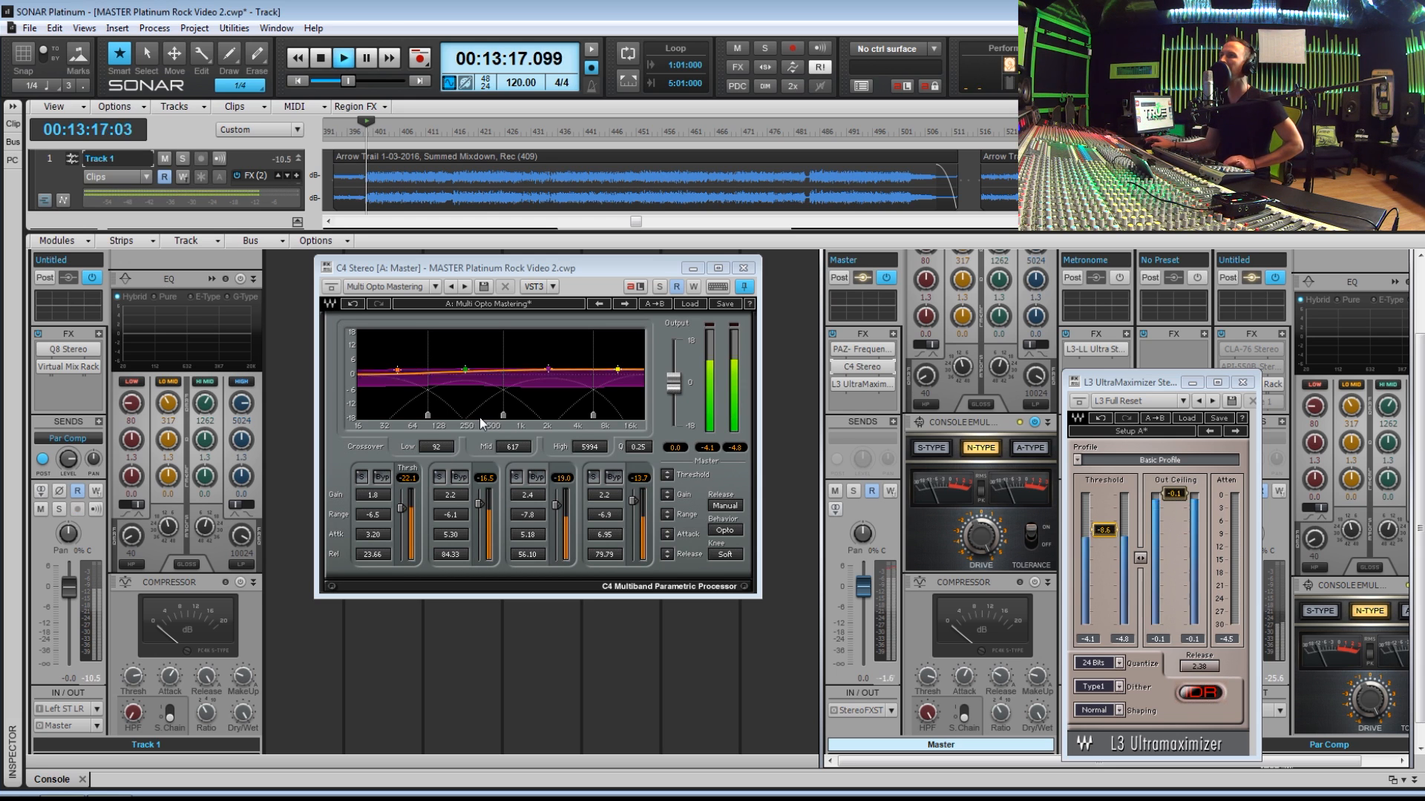
left_click_drag(402, 508, 401, 521)
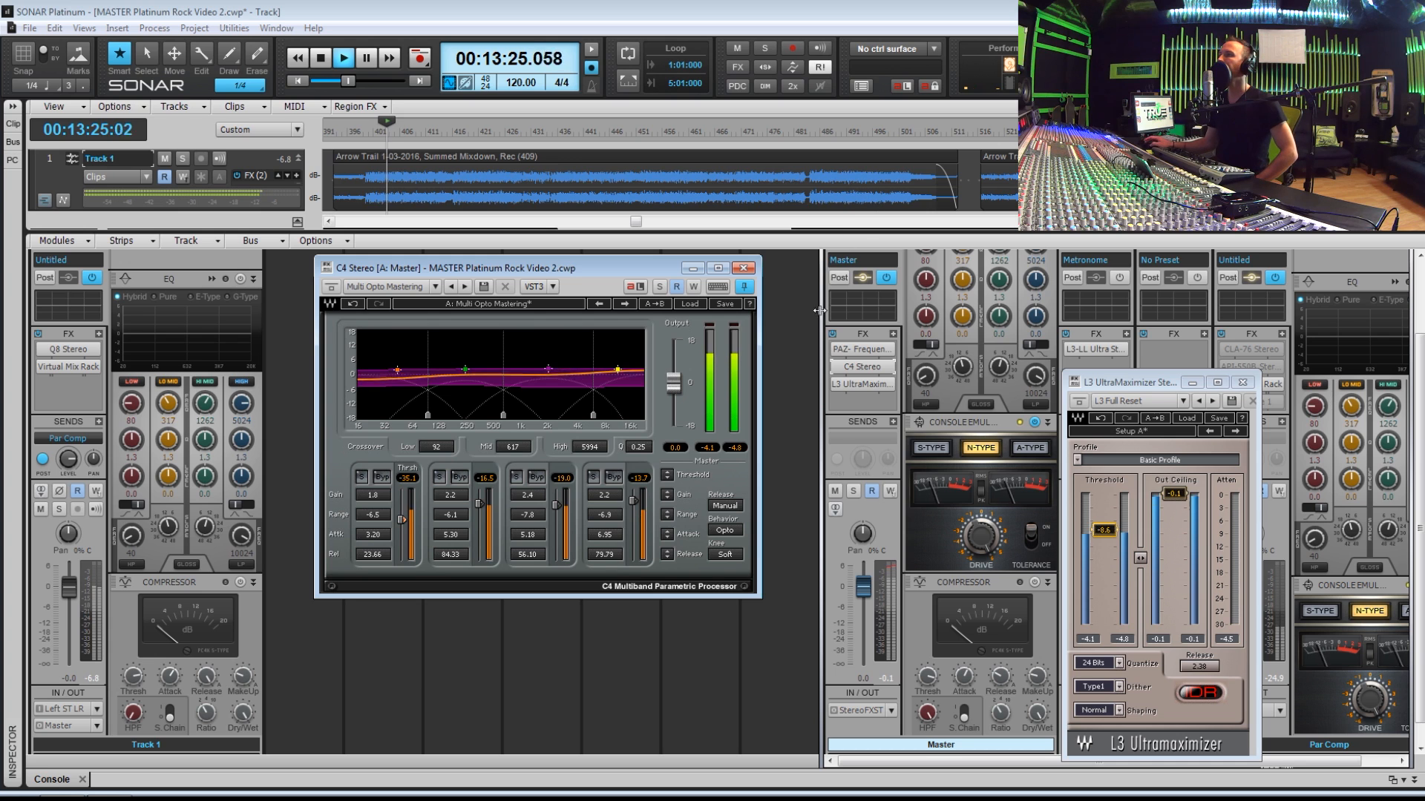
left_click(364, 478)
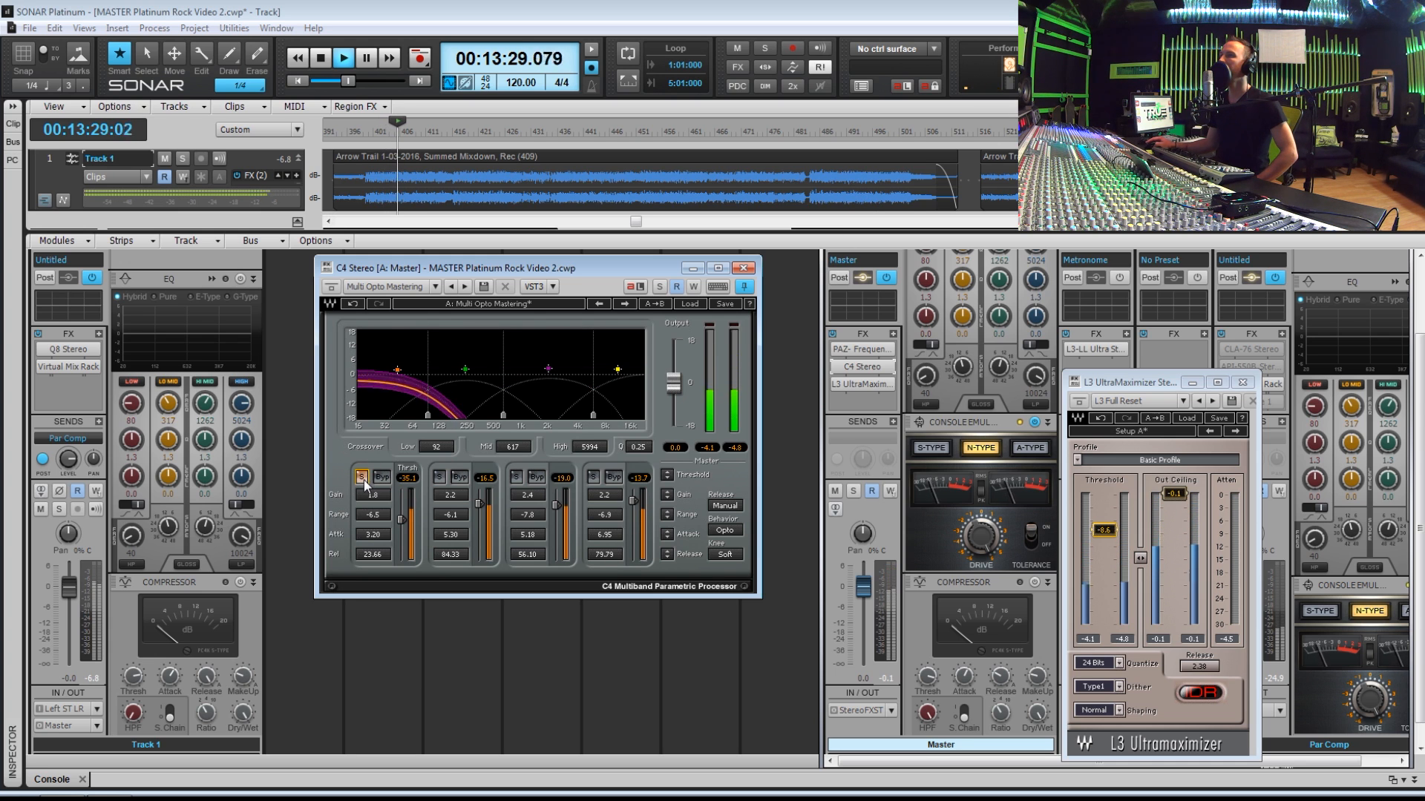
left_click(363, 479)
Lower the L3 threshold to -9.1 and the C4 thresholds to -18.5 (low-mid), -20.9 (high-mid) and -26.0 (high)
left_click_drag(1105, 530, 1104, 532)
left_click_drag(634, 502, 557, 507)
left_click_drag(557, 507, 556, 509)
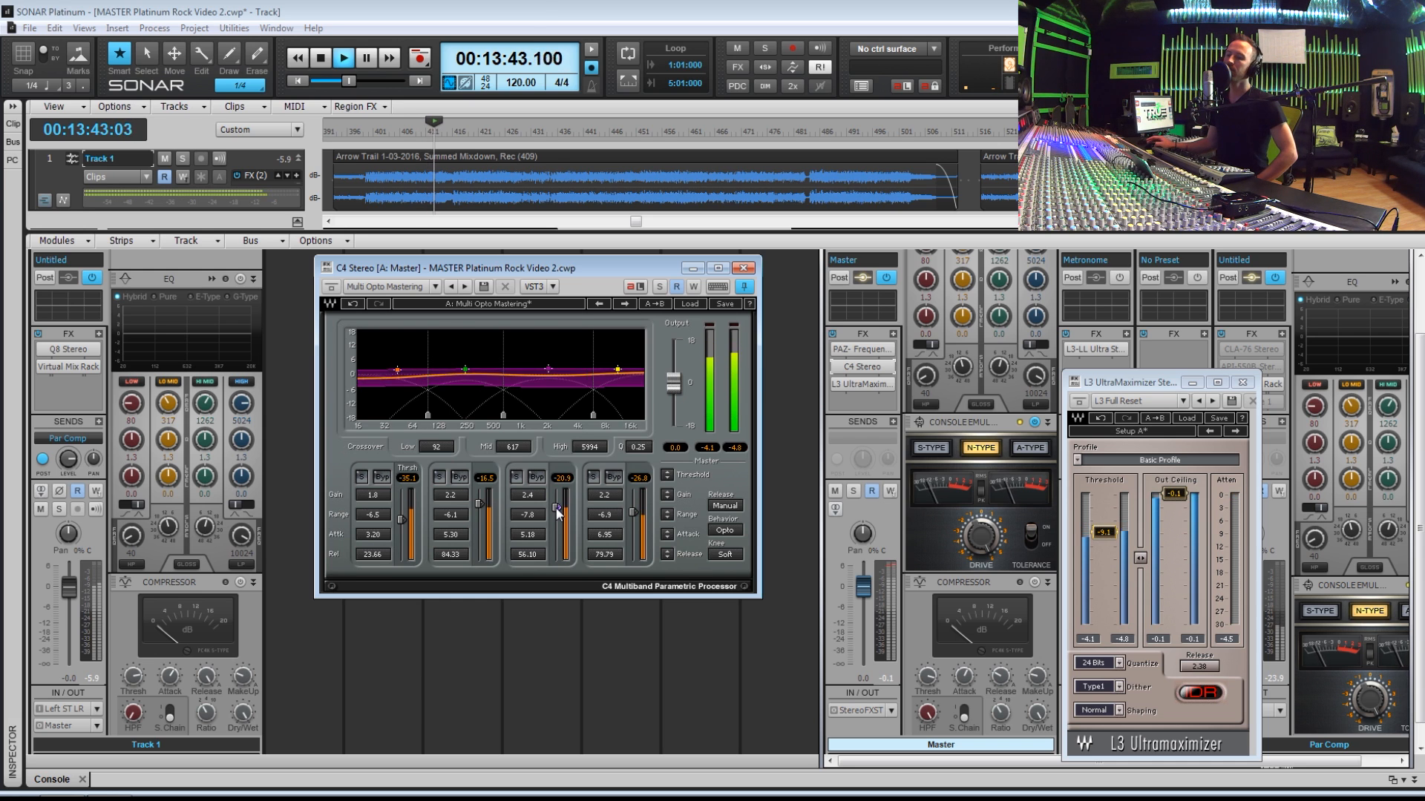
left_click_drag(479, 503, 479, 504)
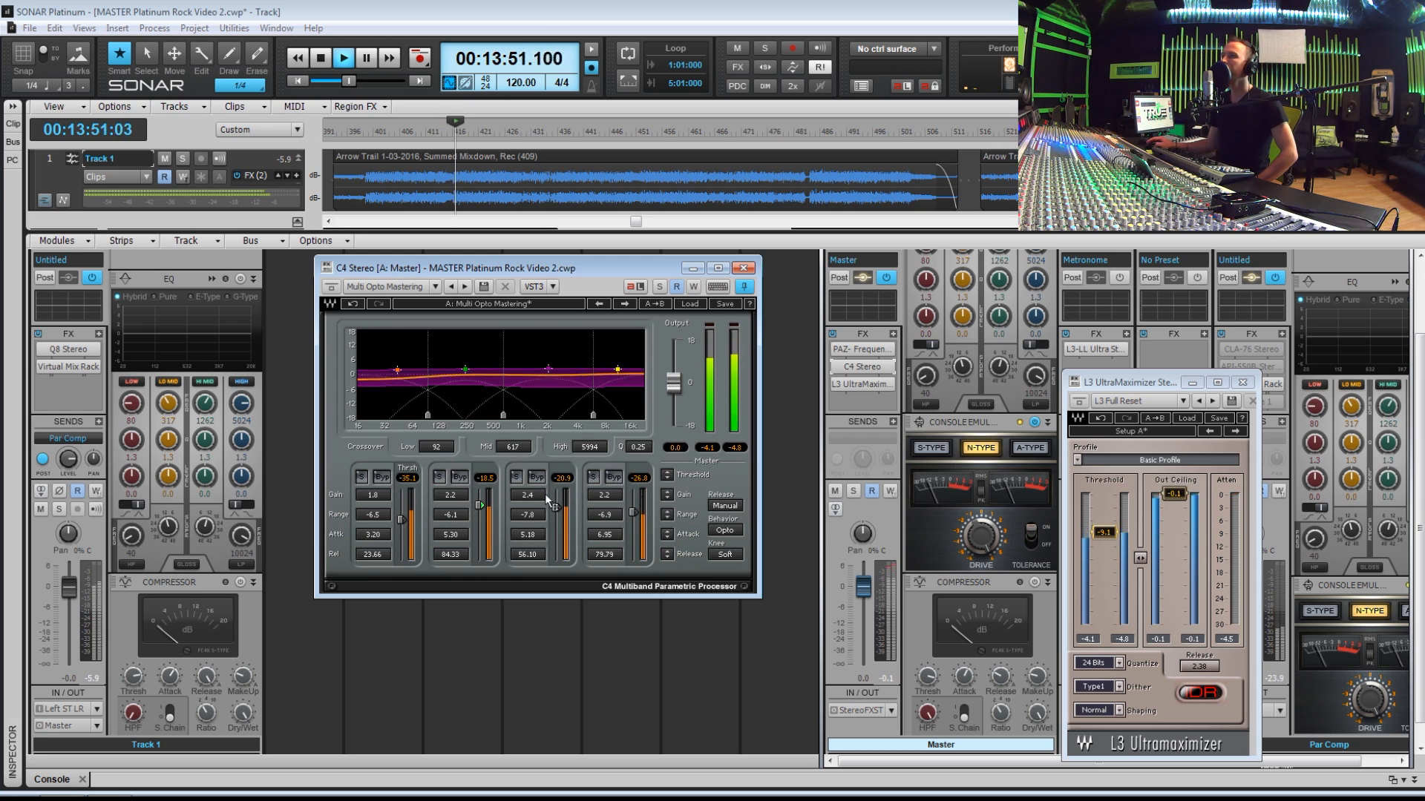
Compare the C4 low band's processing with its bypass toggled, and stop playback
left_click(382, 478)
left_click(382, 479)
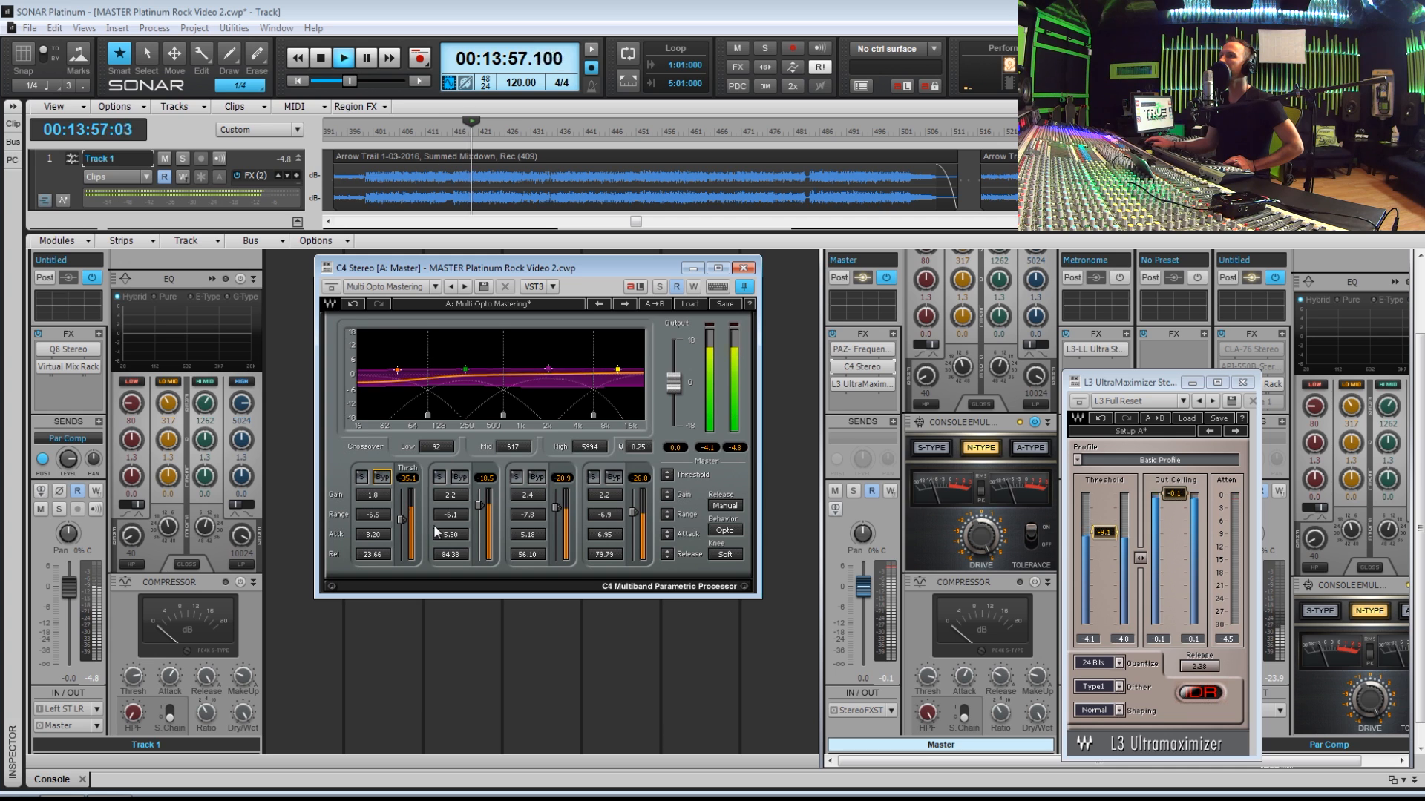
key("space")
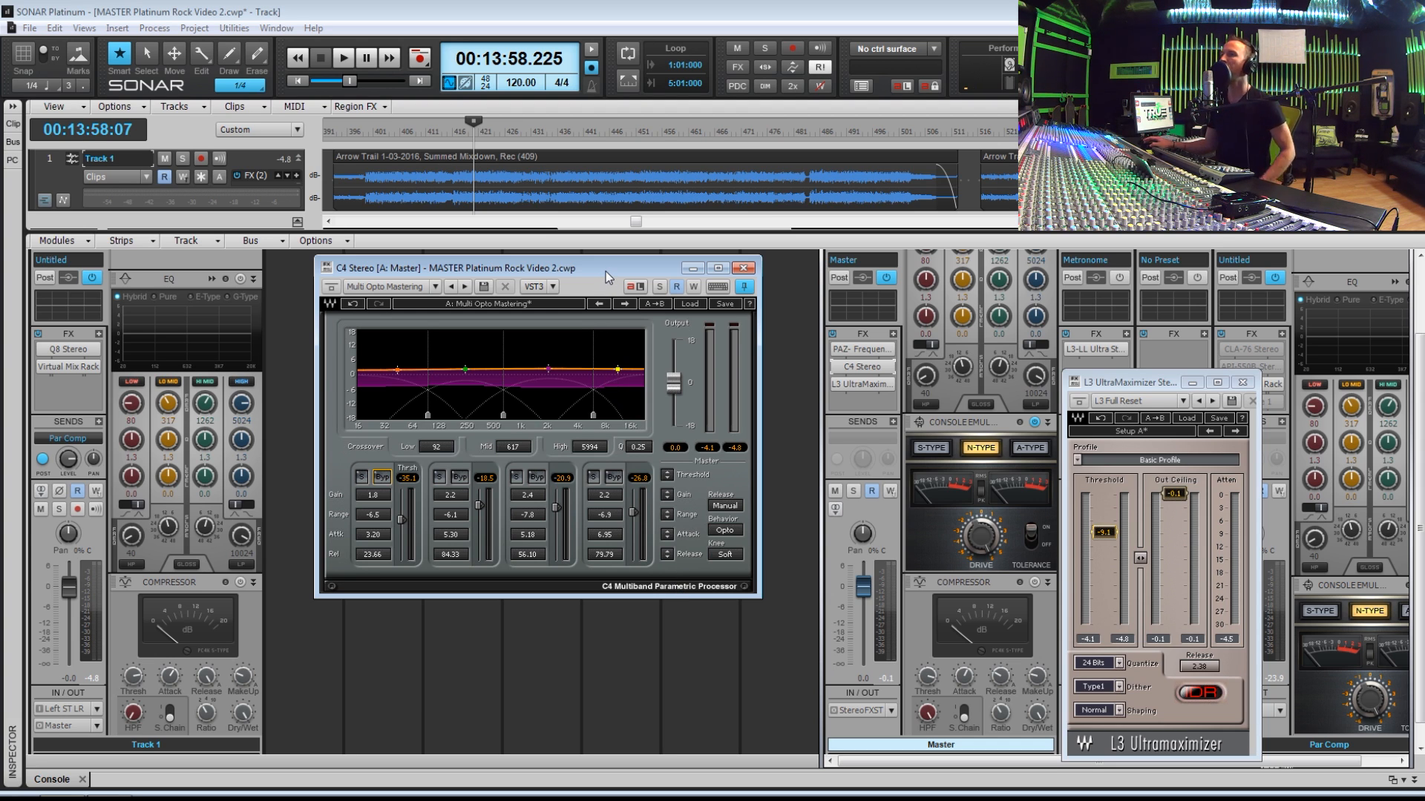
Close the C4 and move the L3 UltraMaximizer window into the empty console area, clear of the bus strips
left_click(743, 268)
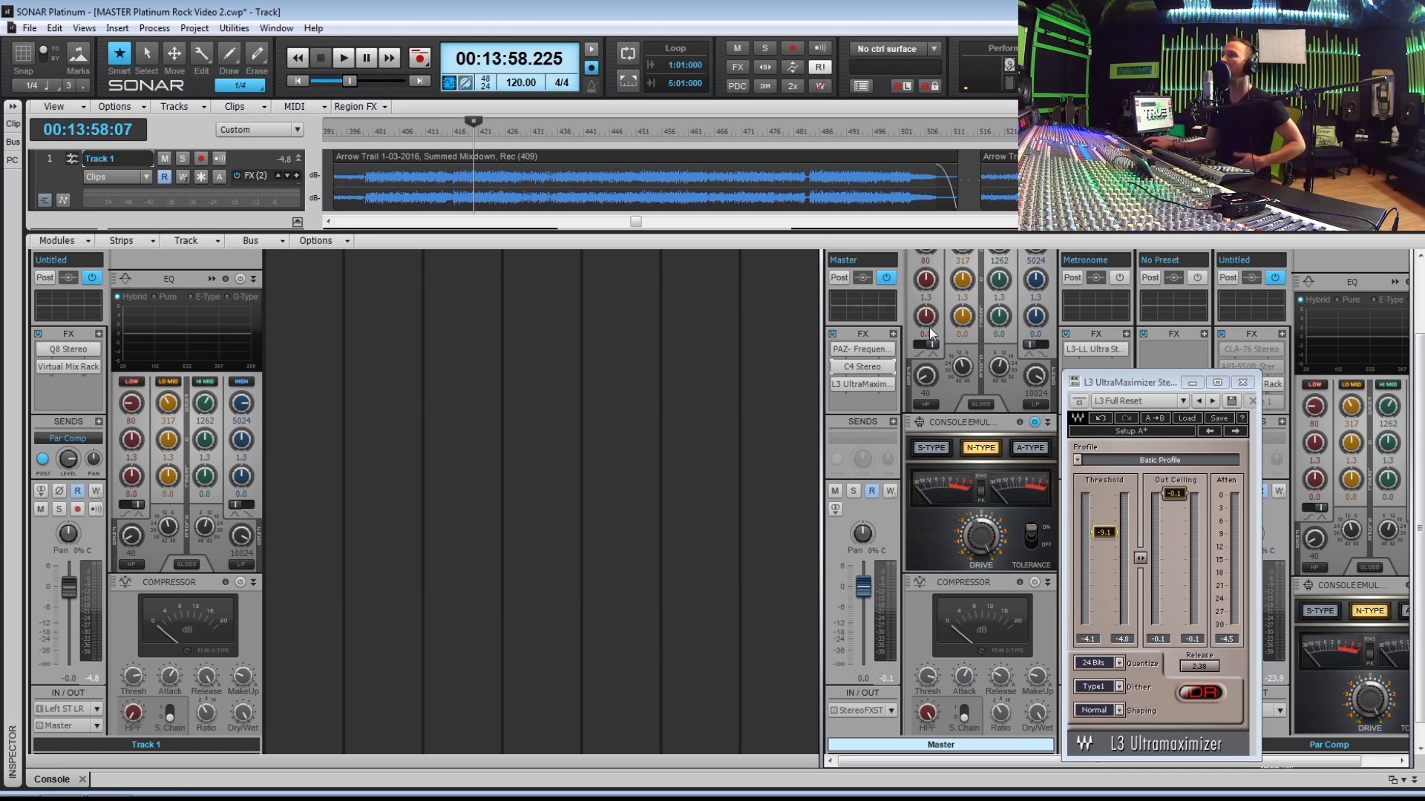
left_click_drag(1161, 383, 559, 337)
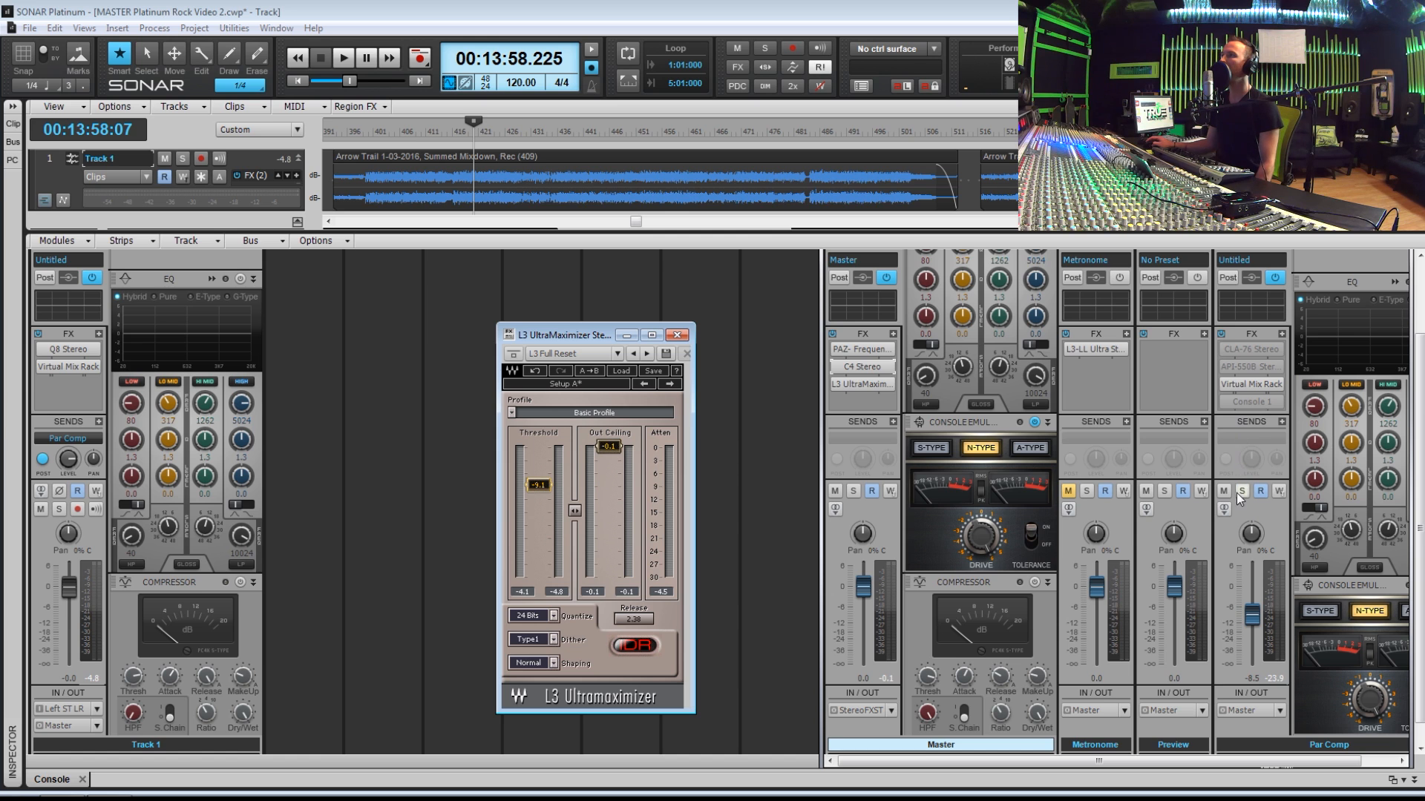
Close the L3 UltraMaximizer, open the Par Comp bus's Virtual Mix Rack in clear view, and play from about 00:13:50
left_click(675, 335)
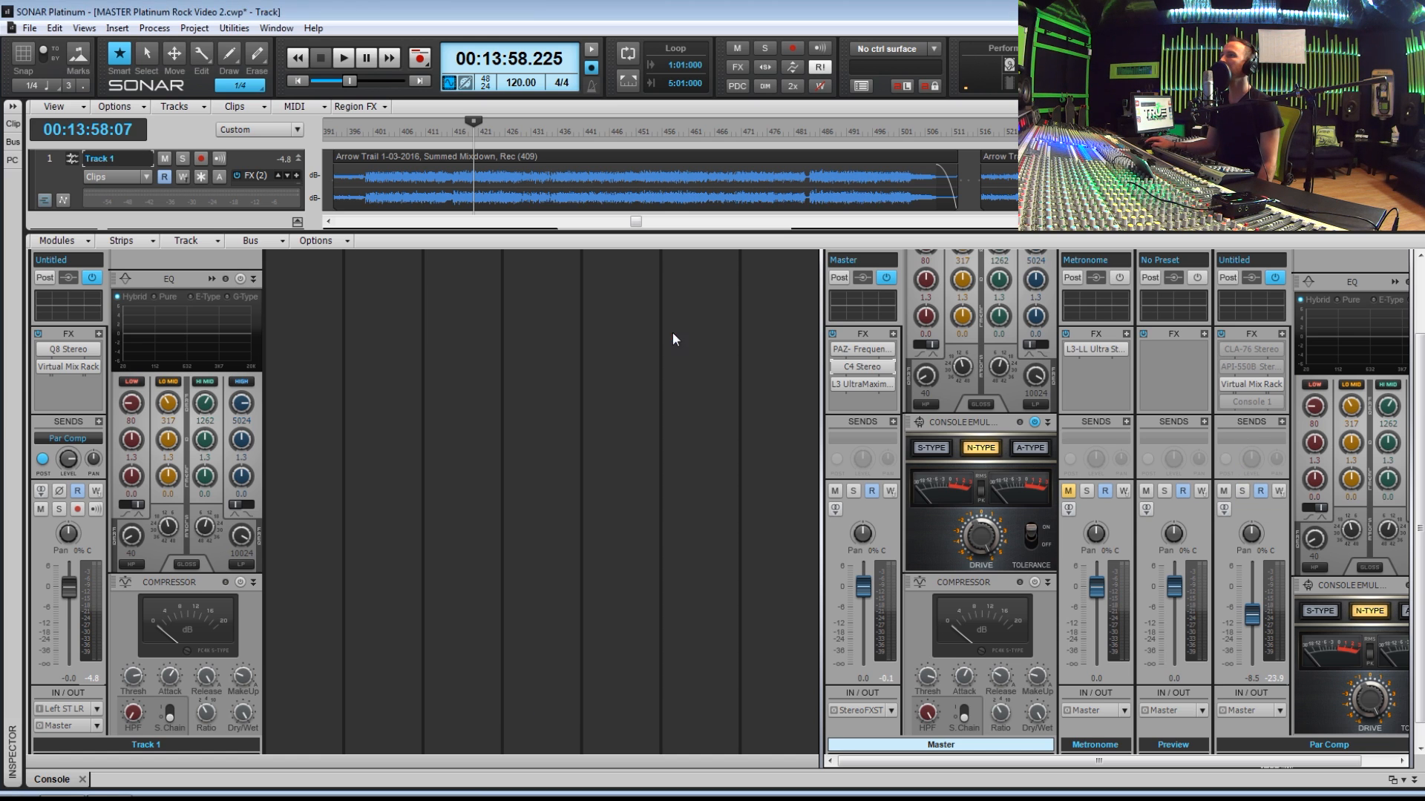
double_click(1251, 384)
left_click_drag(817, 346, 575, 237)
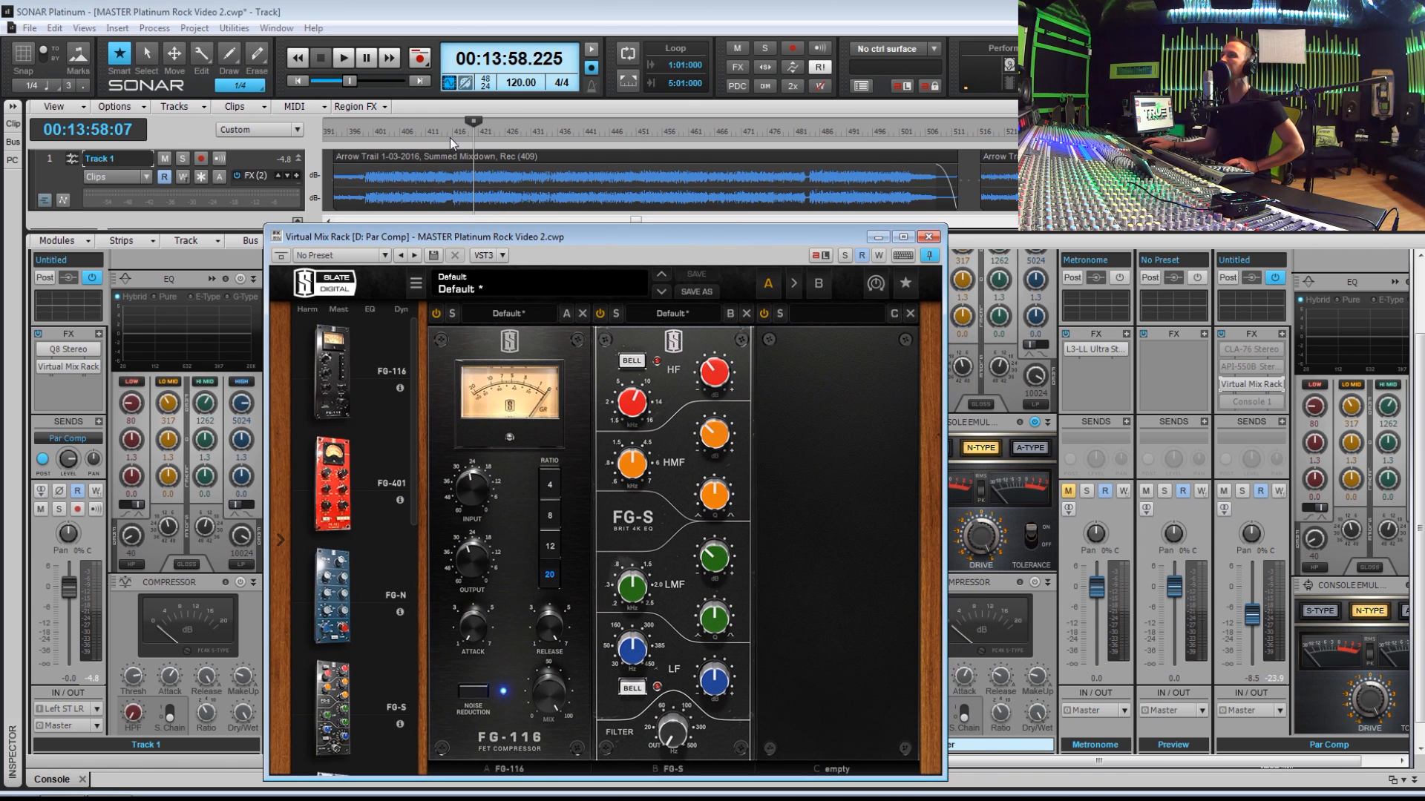
left_click(449, 133)
key("space")
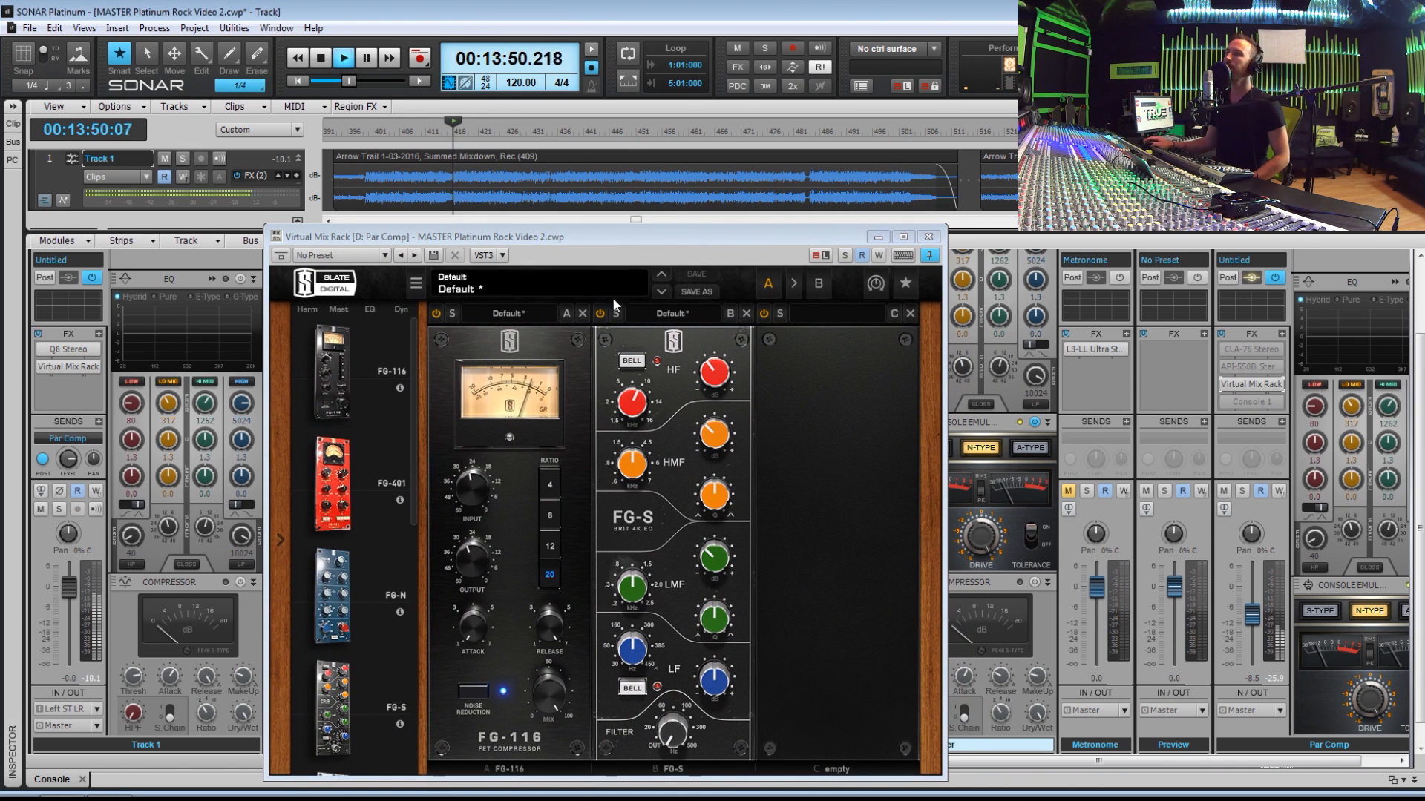
Solo the Par Comp bus, audition its FG-116 compression and FG-S filter settings, and stop playback
left_click(478, 489)
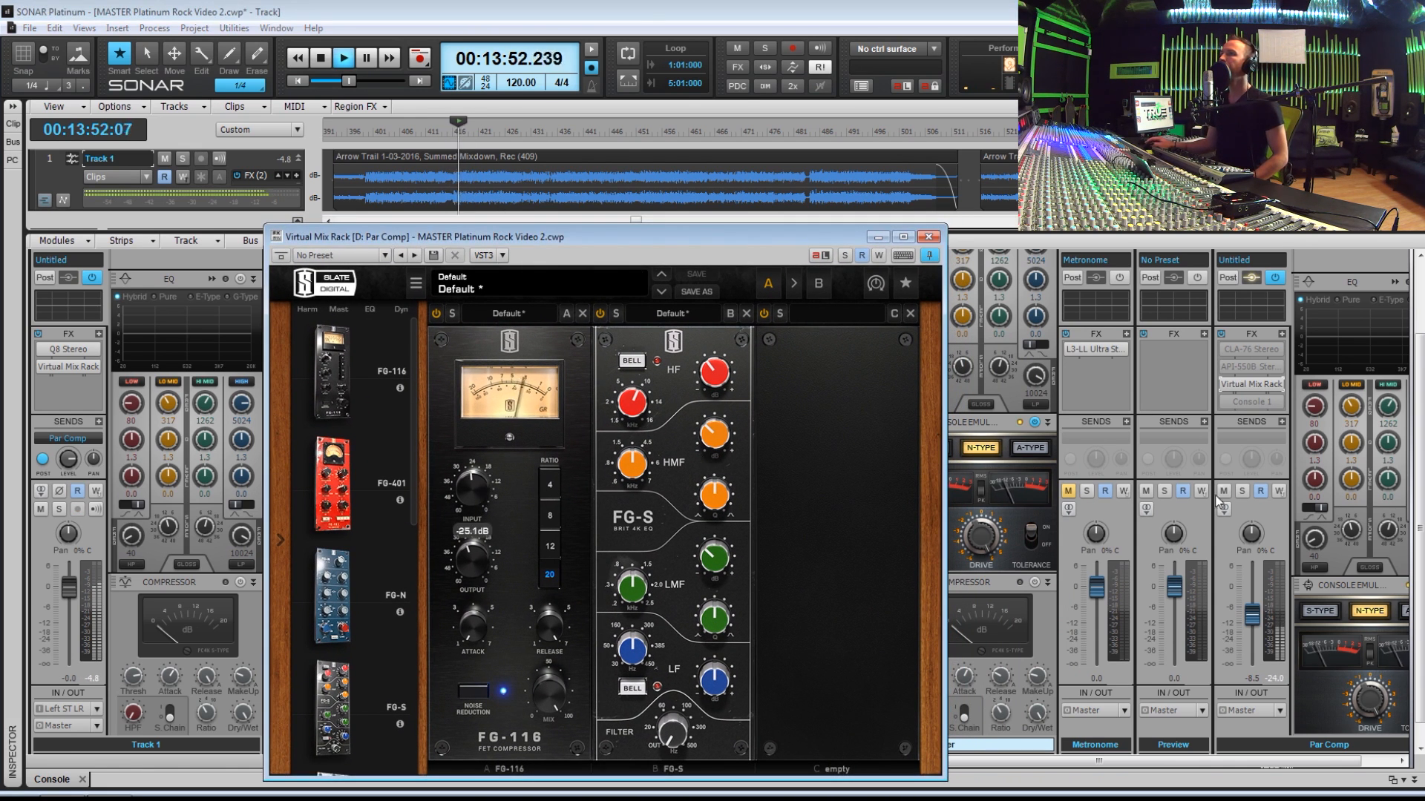
left_click(1240, 491)
left_click_drag(463, 511, 464, 486)
left_click_drag(677, 731, 660, 647)
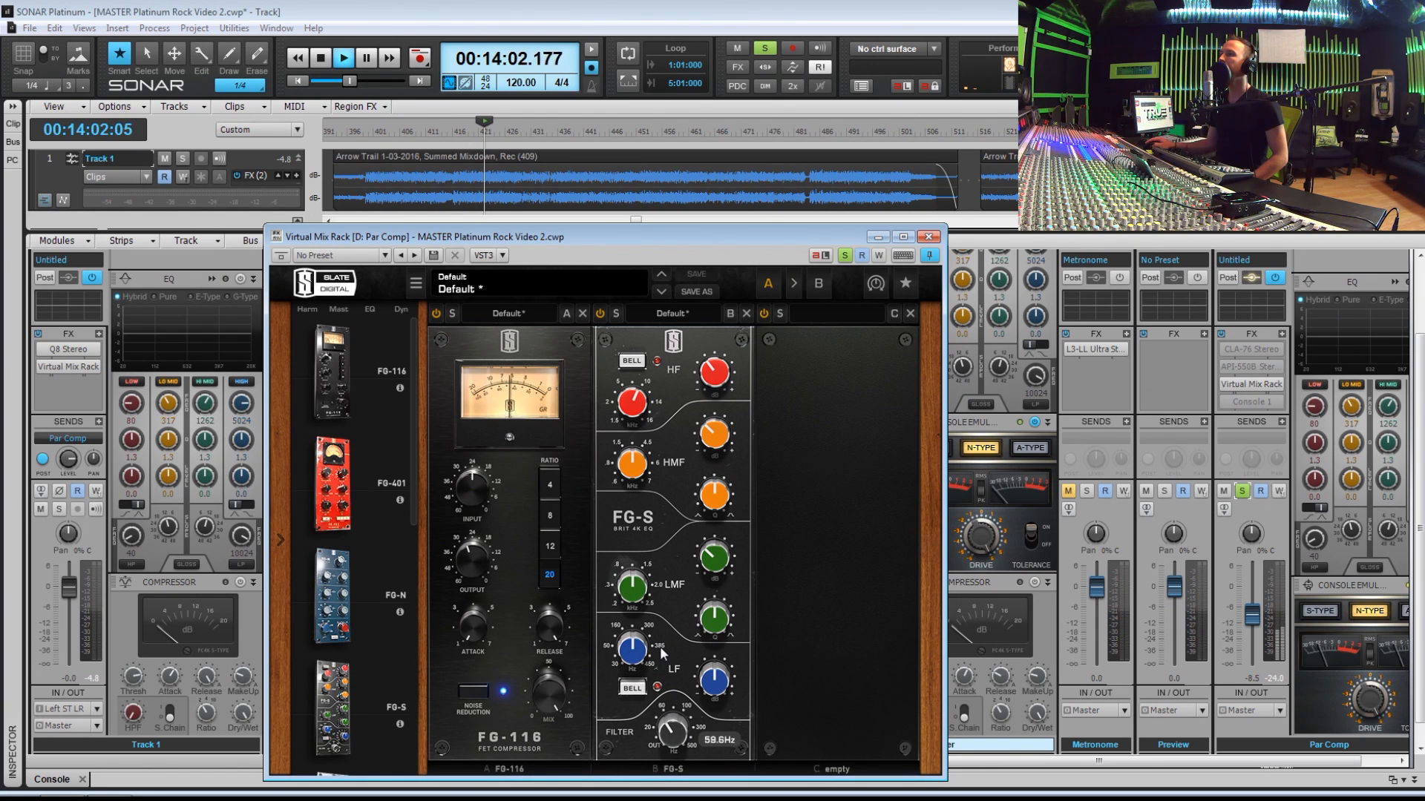
key("space")
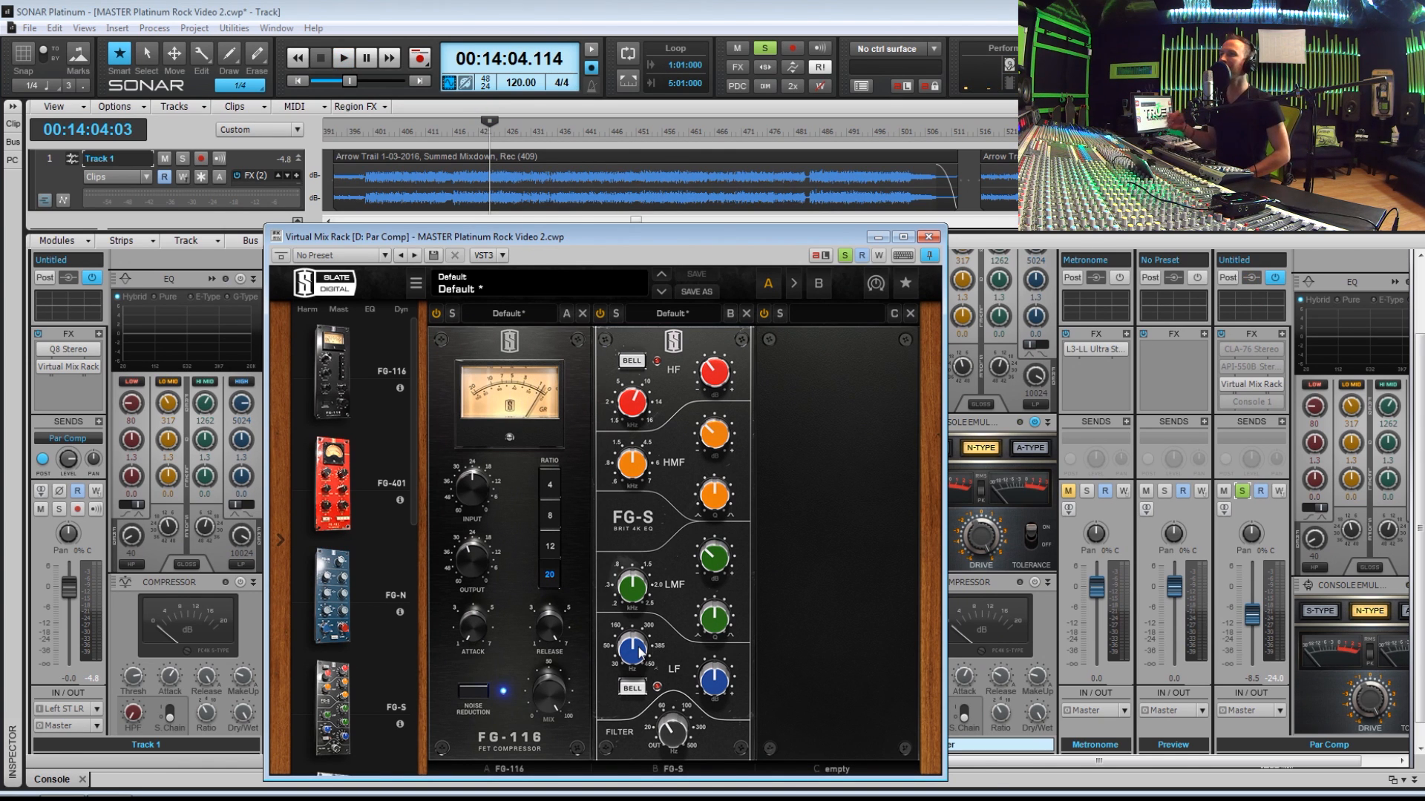
Raise the Par Comp bus fader to about -3.7 and briefly audition the soloed bus
double_click(1254, 615)
left_click_drag(1252, 588, 1252, 601)
key("space")
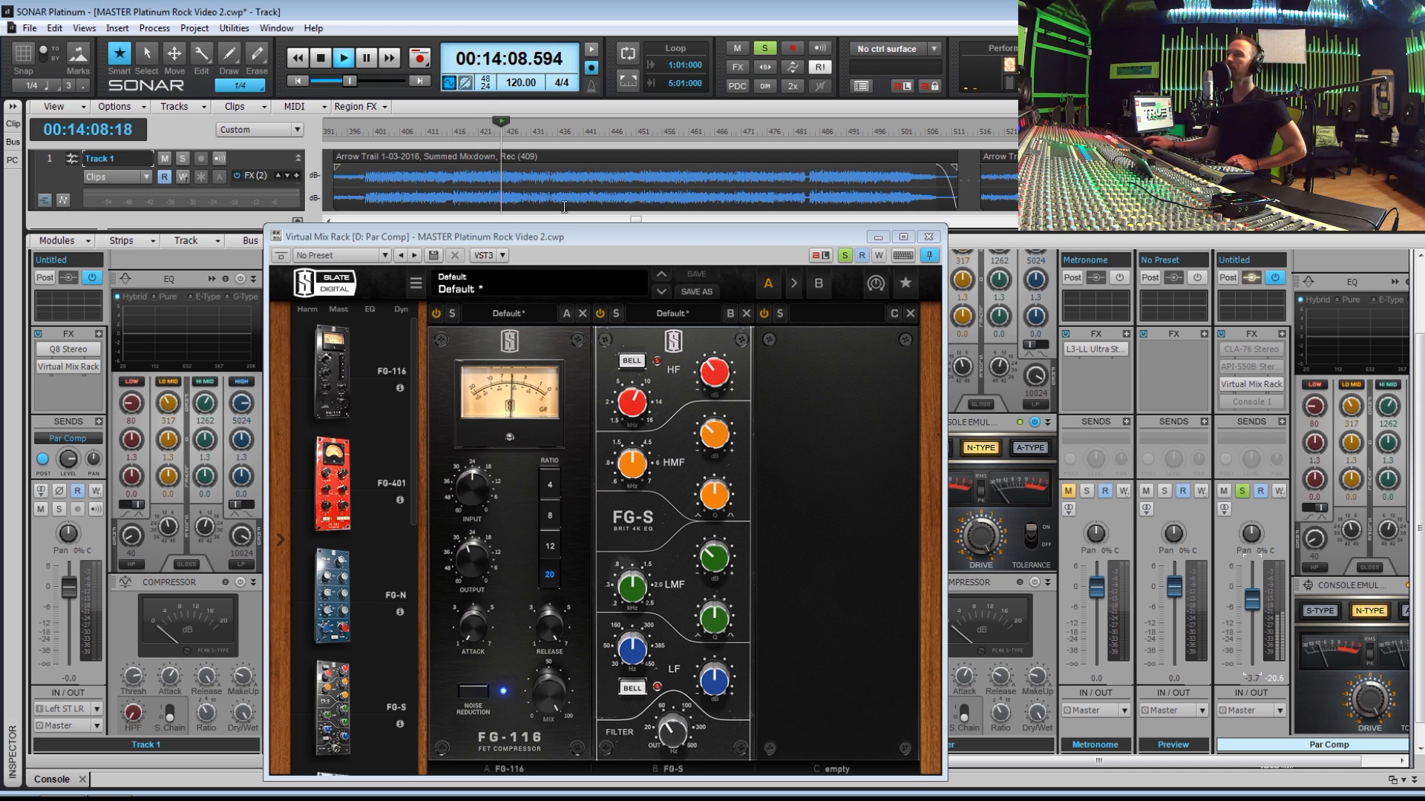
mouse_move(718, 477)
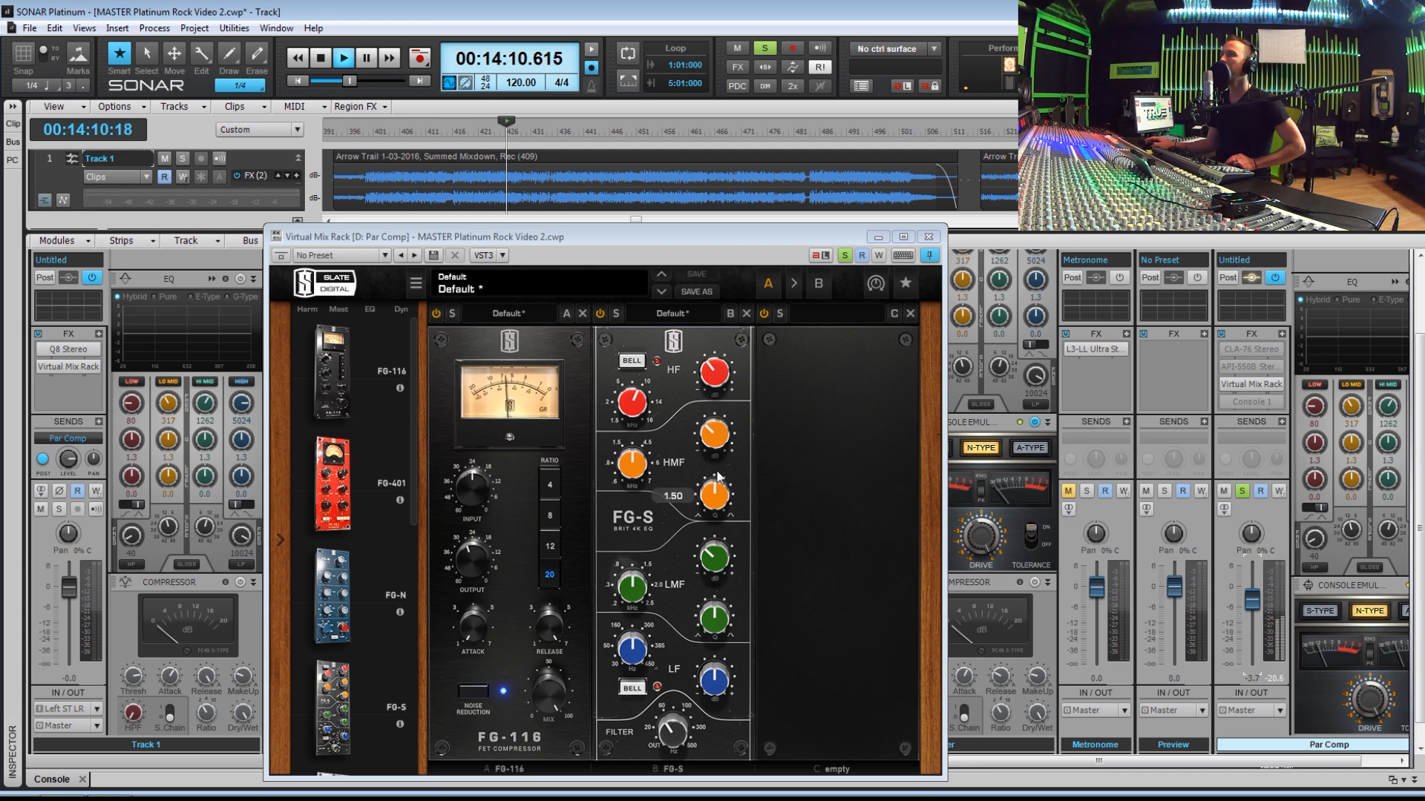
key("space")
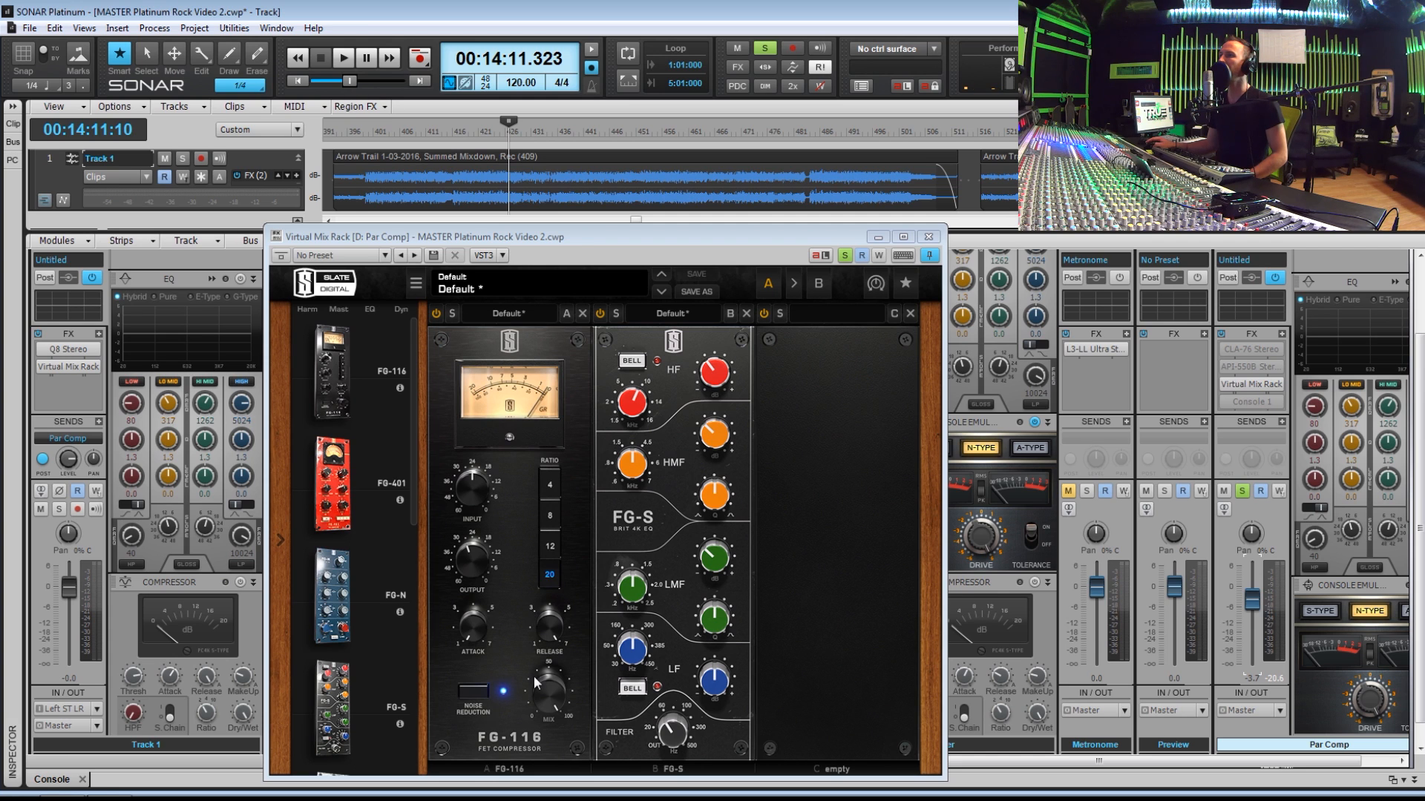
Close the Virtual Mix Rack, take the Par Comp bus out of solo and pull its fader nearly all the way down
mouse_move(556, 690)
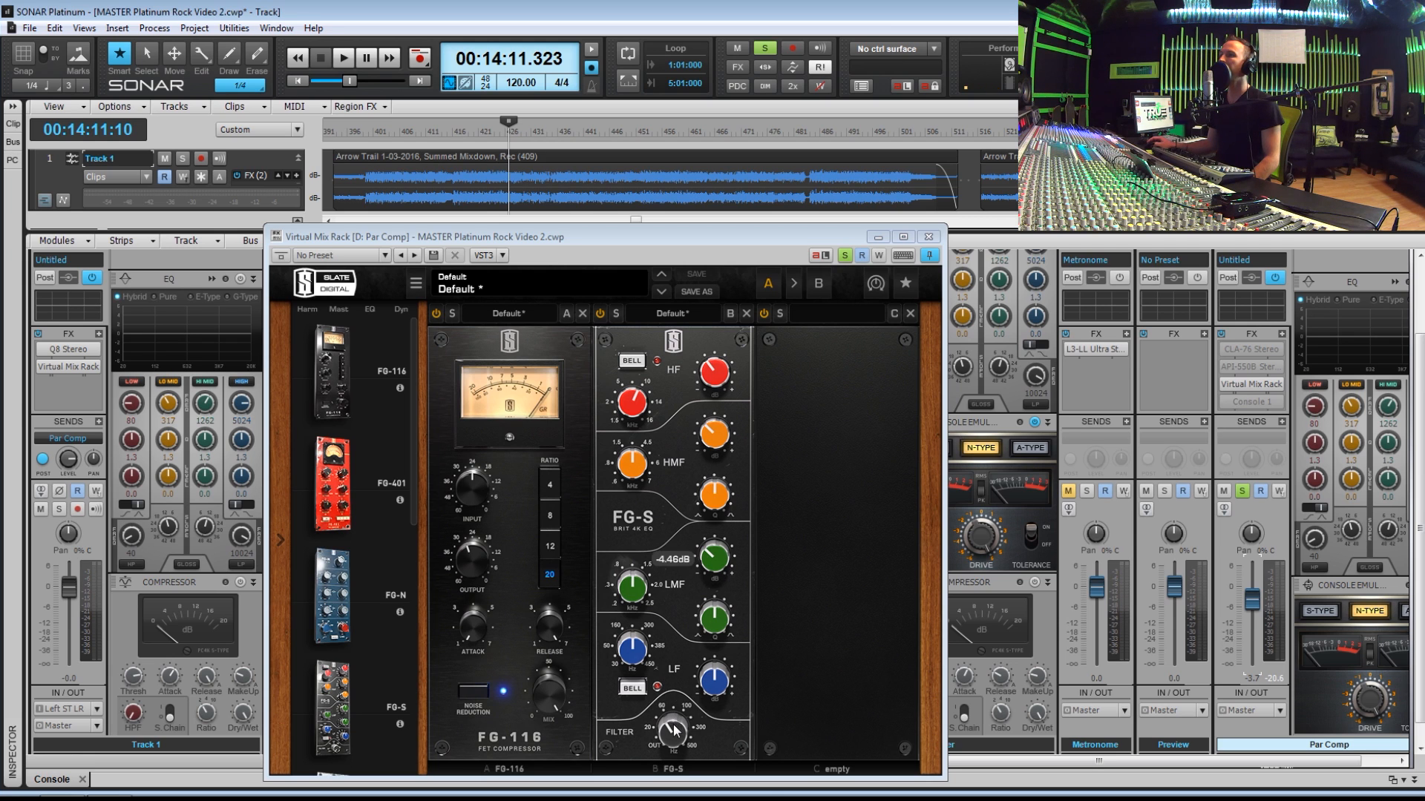
mouse_move(674, 733)
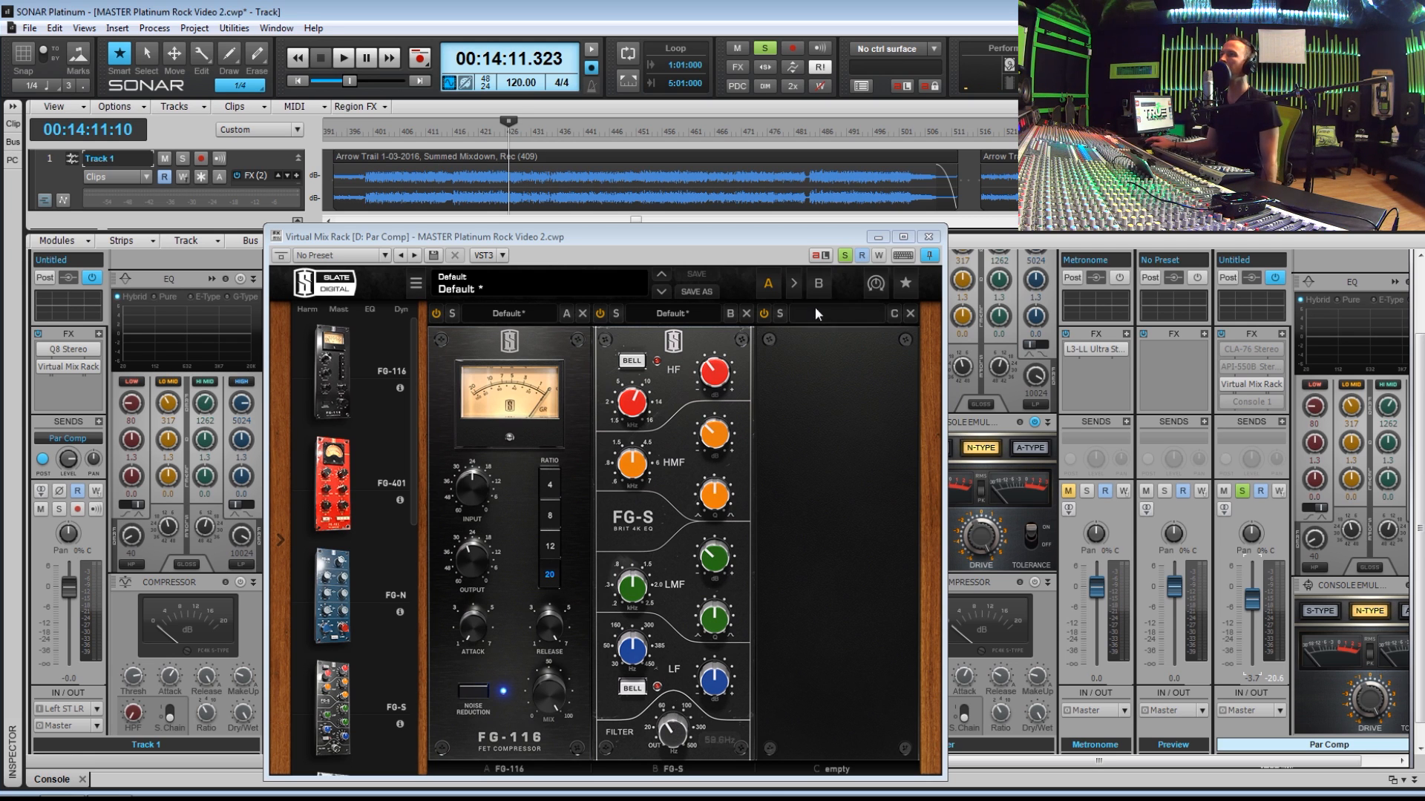
left_click(927, 237)
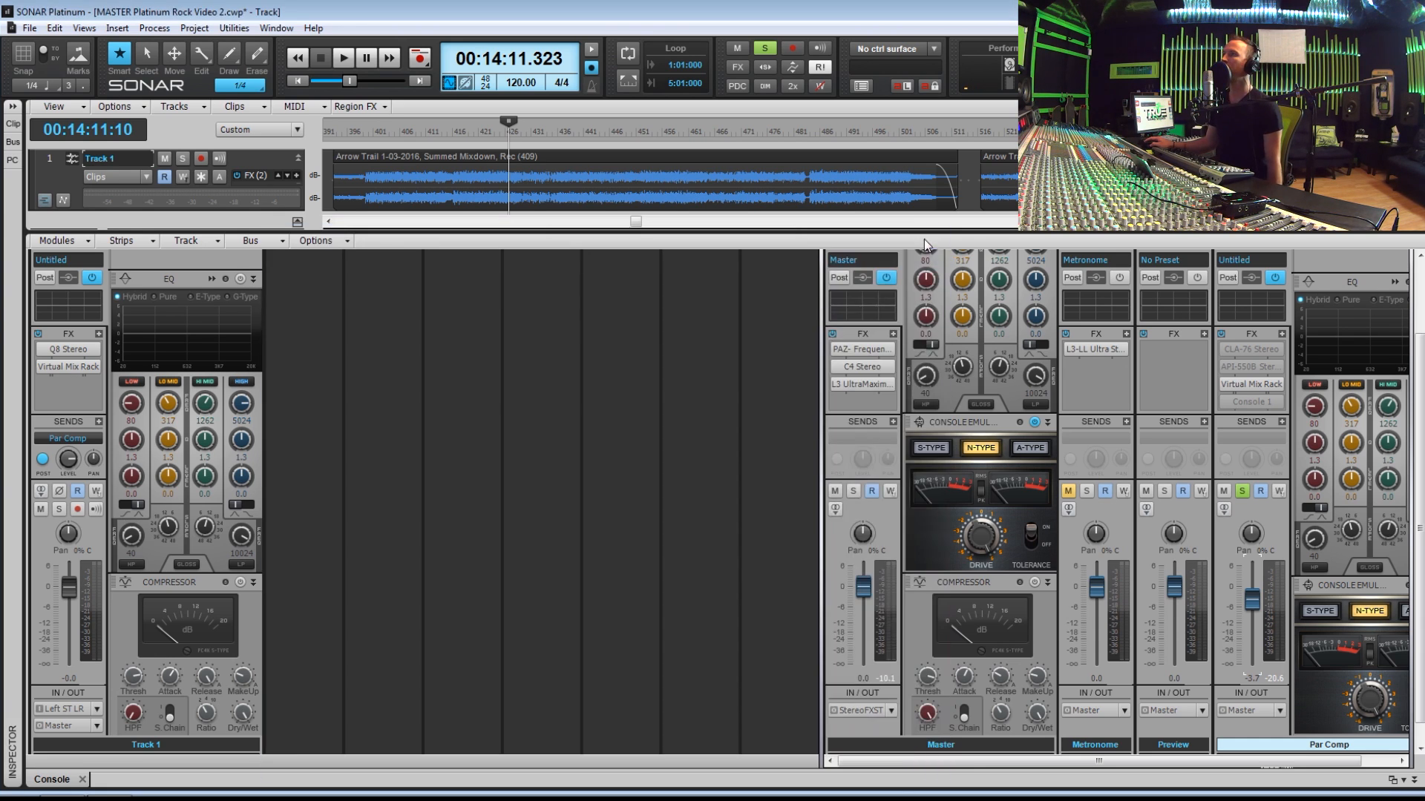
left_click_drag(1251, 600, 1251, 664)
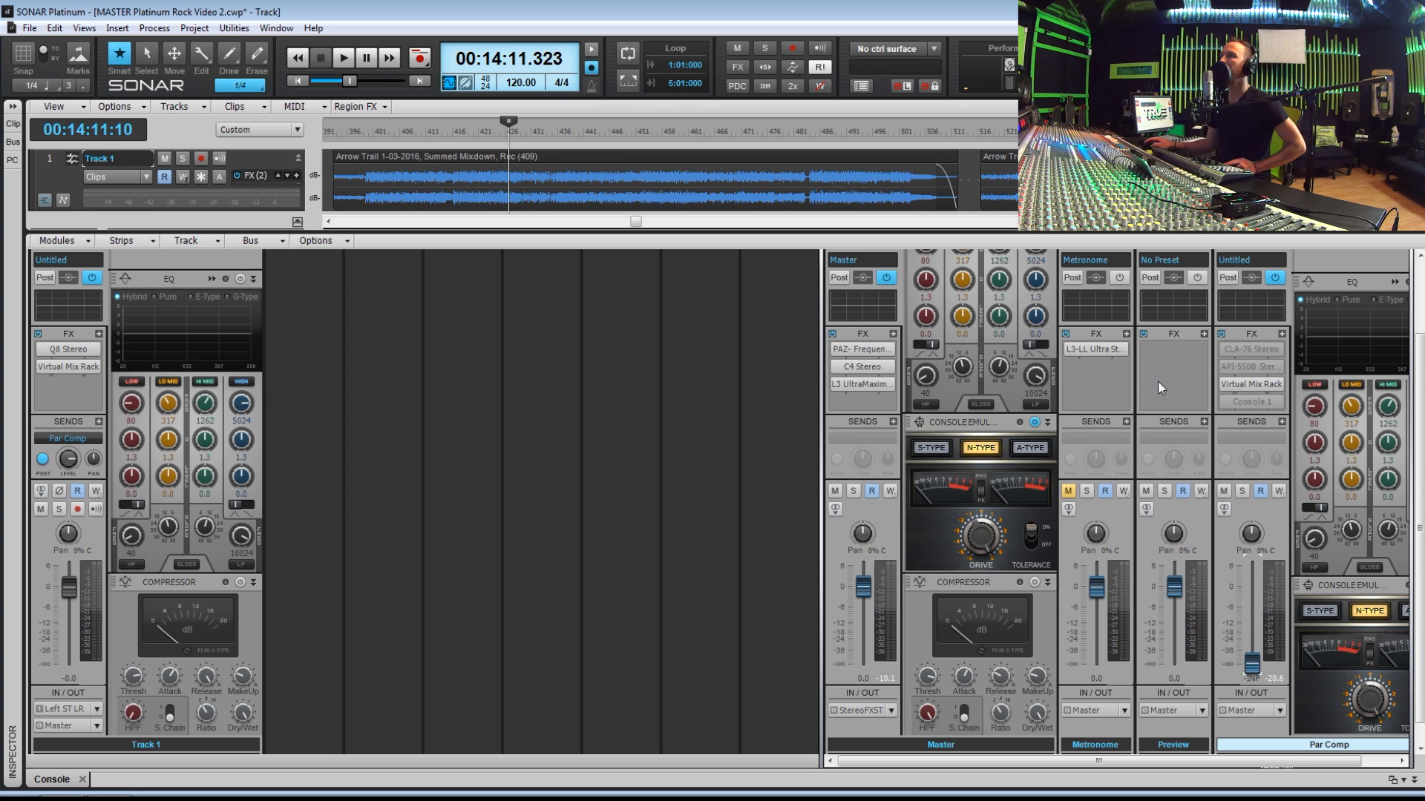
Reopen the Master bus's L3 UltraMaximizer, keep it over the empty console area and start playback
double_click(862, 383)
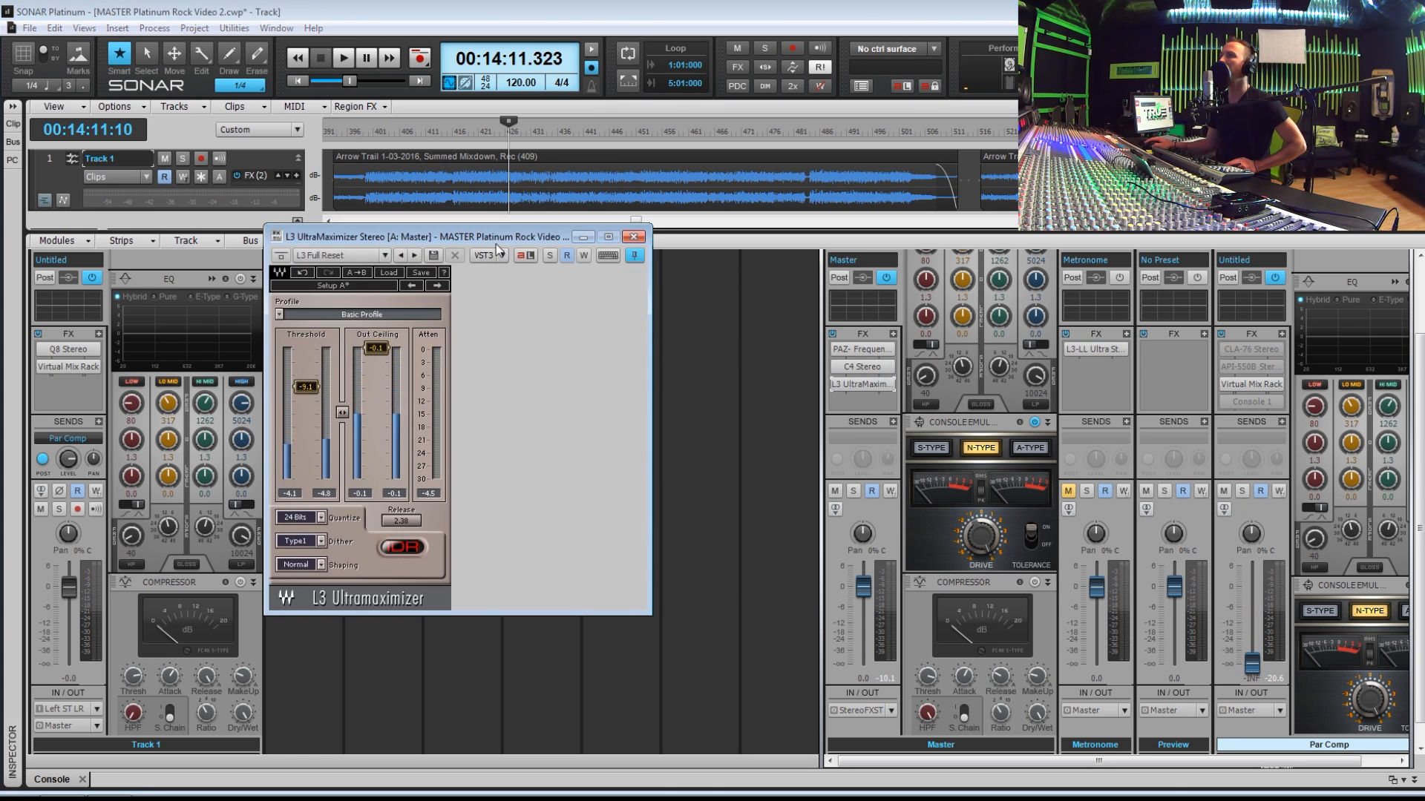
left_click_drag(698, 394, 504, 394)
key("space")
Blend the Par Comp bus into the mix during playback, leave its fader at about -3.3, and stop
left_click_drag(1252, 670, 1252, 588)
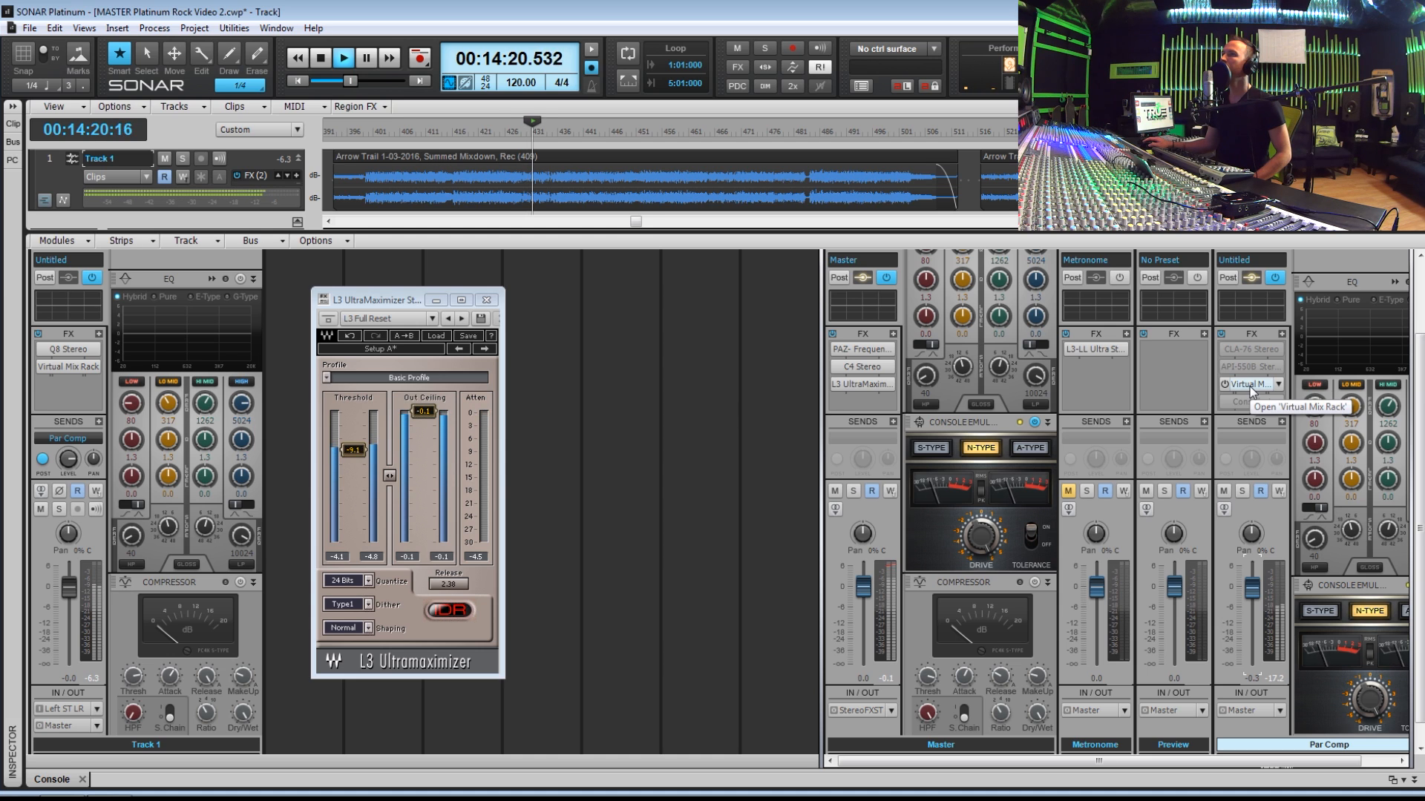
left_click_drag(1247, 608, 1248, 635)
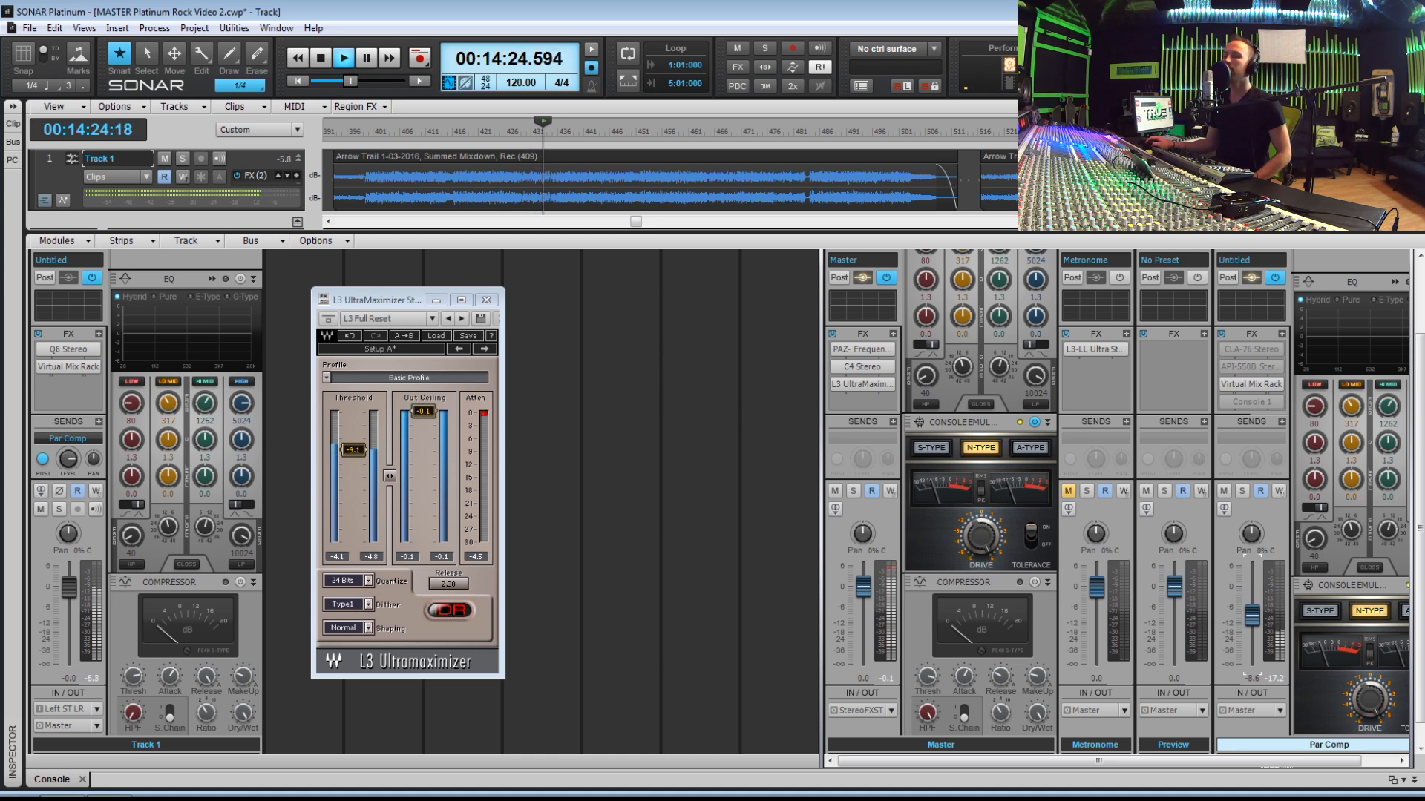
left_click_drag(1252, 616, 1251, 598)
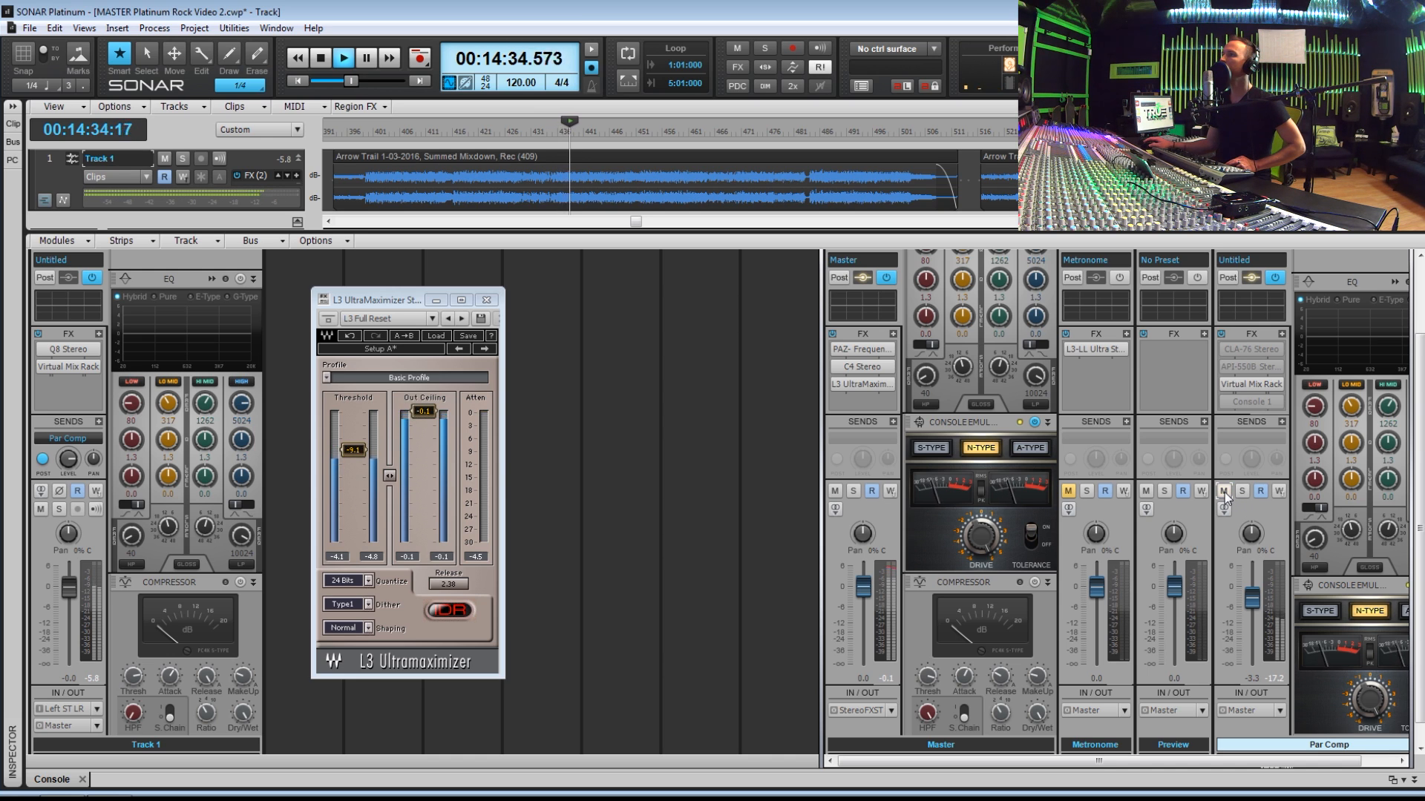
key("space")
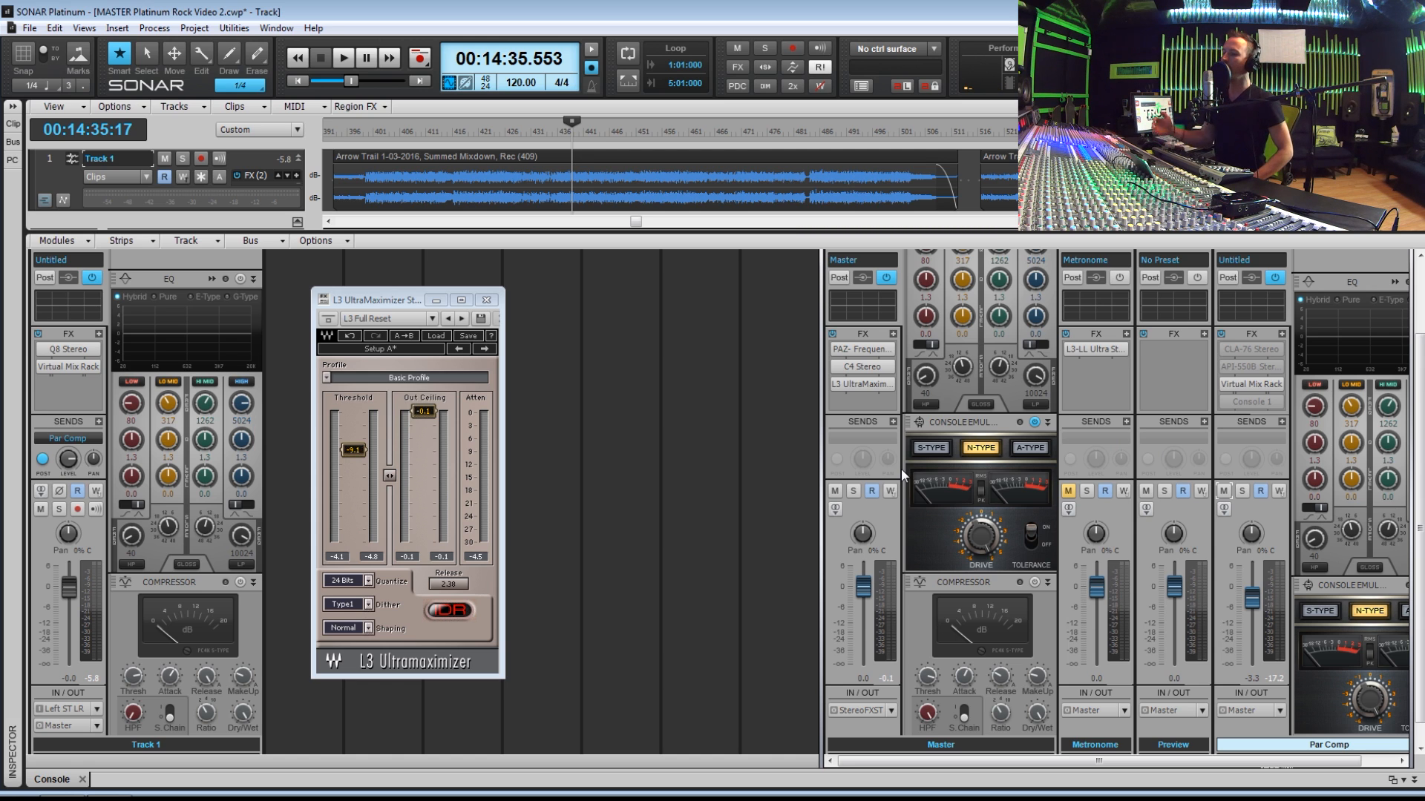
Move the L3 UltraMaximizer window beside the Master strip and place the playhead at about 00:13:18
left_click_drag(394, 306, 679, 279)
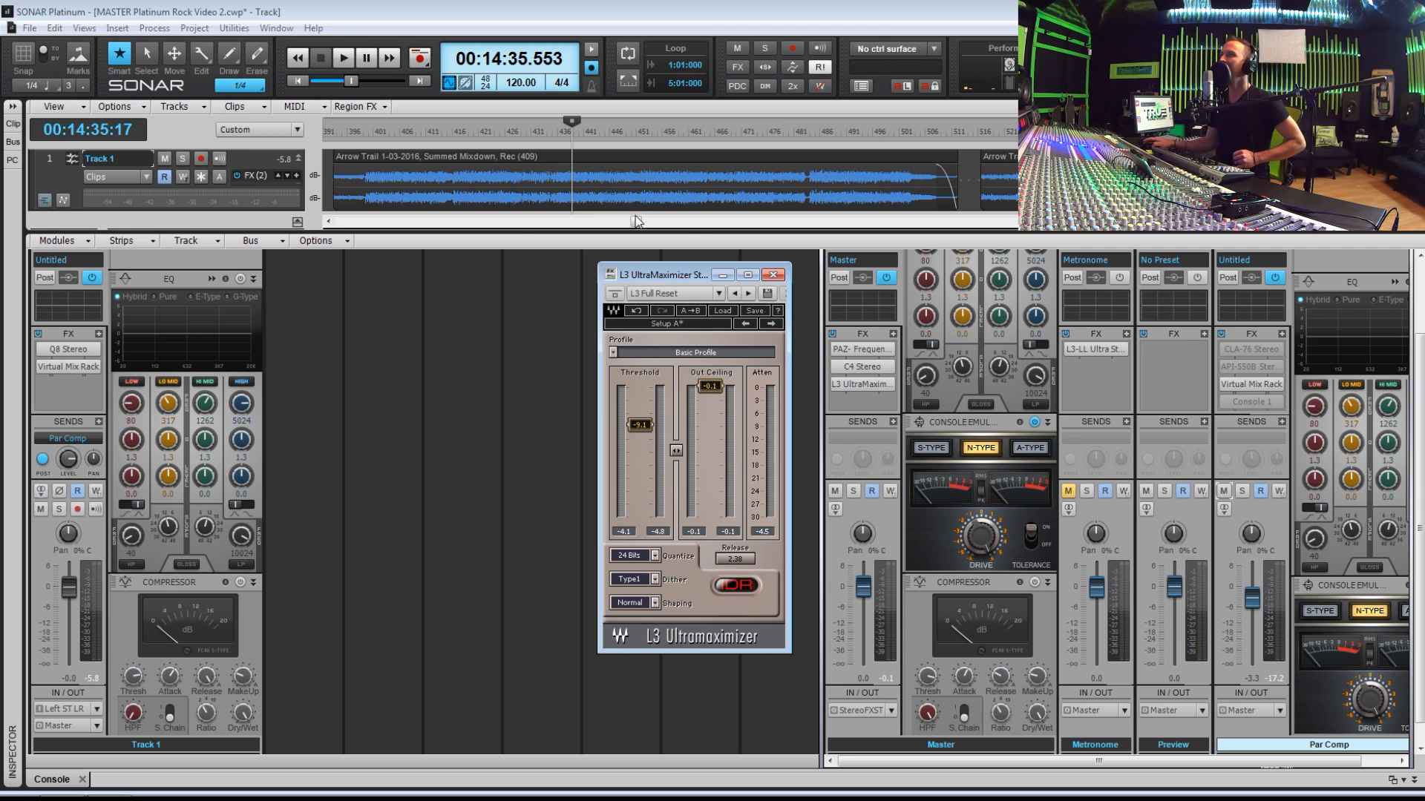
left_click(369, 132)
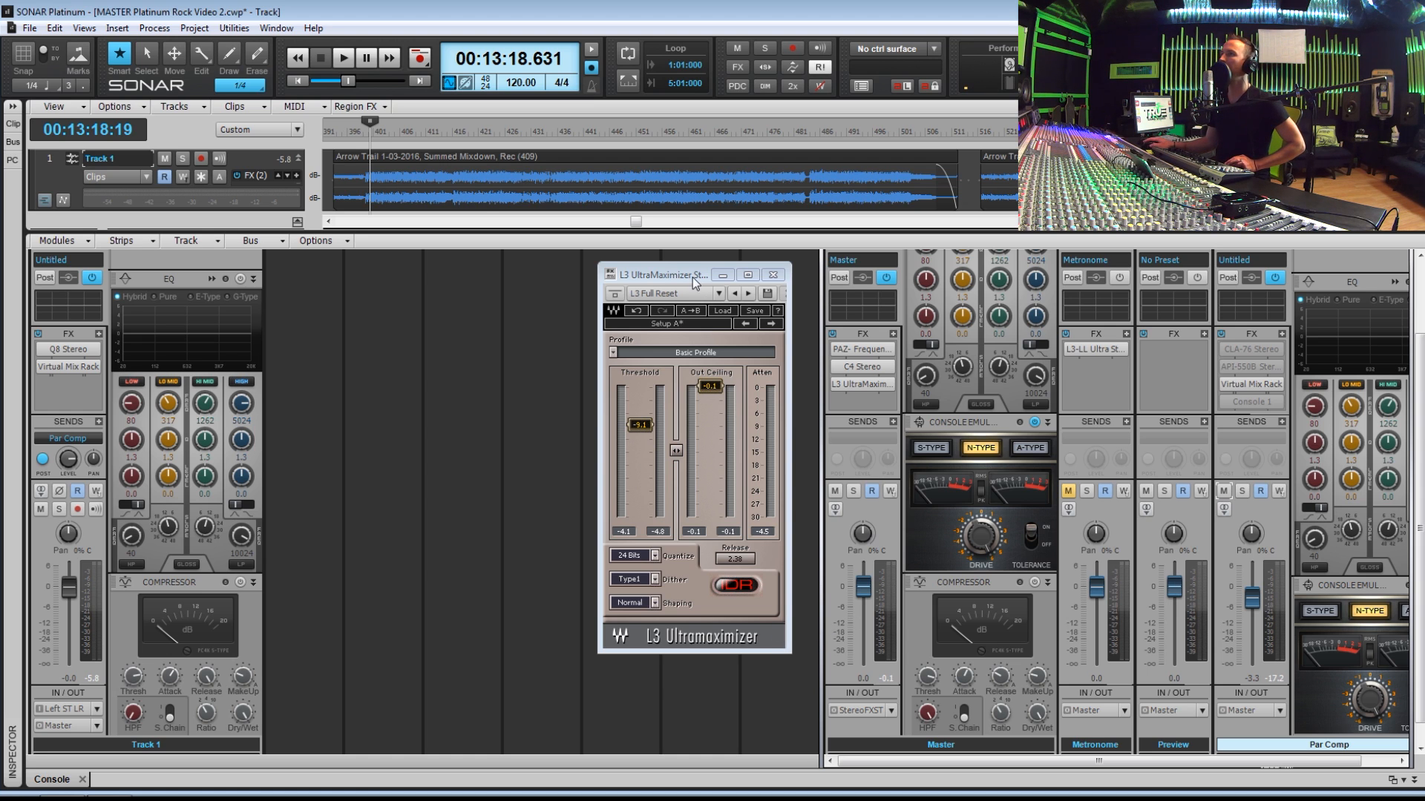
left_click_drag(696, 283, 661, 288)
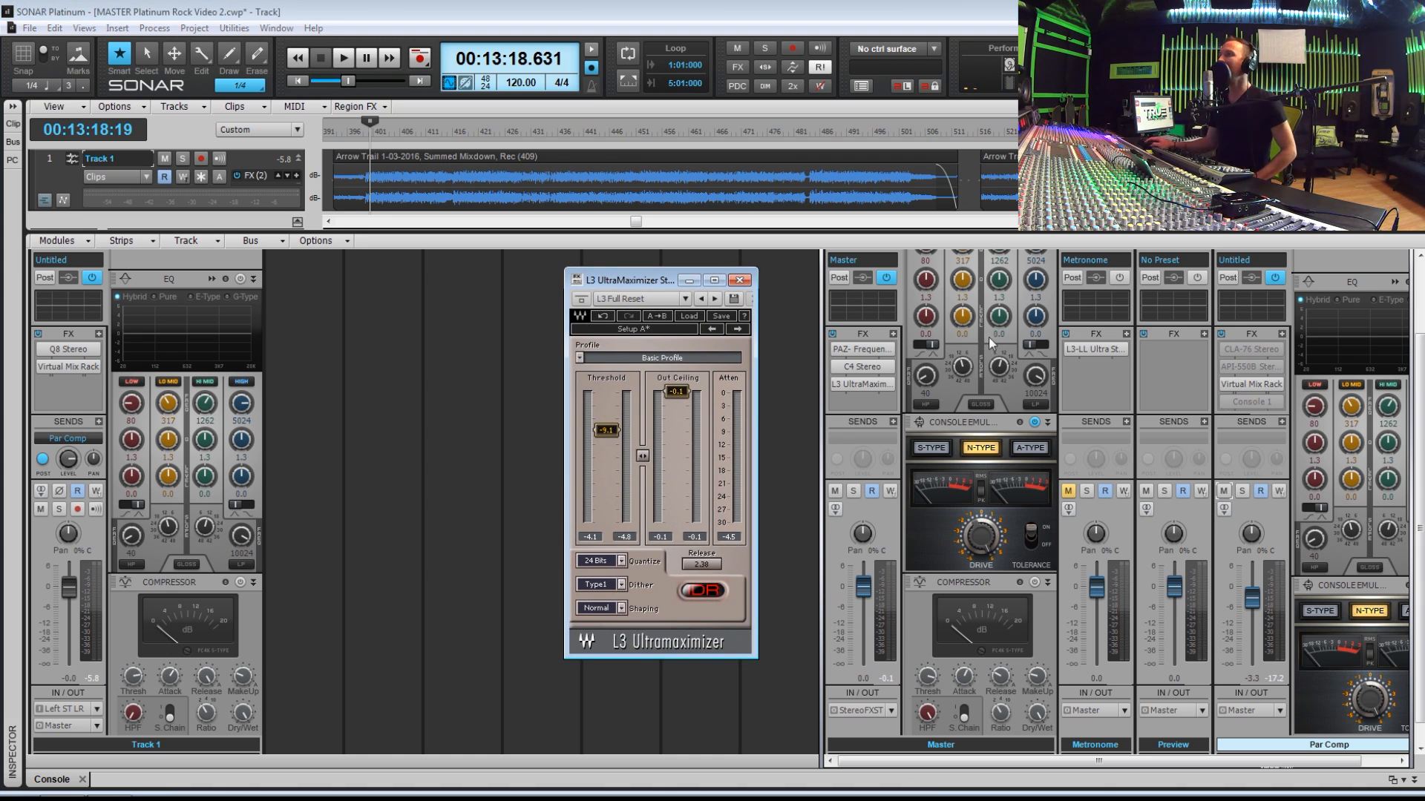
left_click_drag(669, 286, 702, 280)
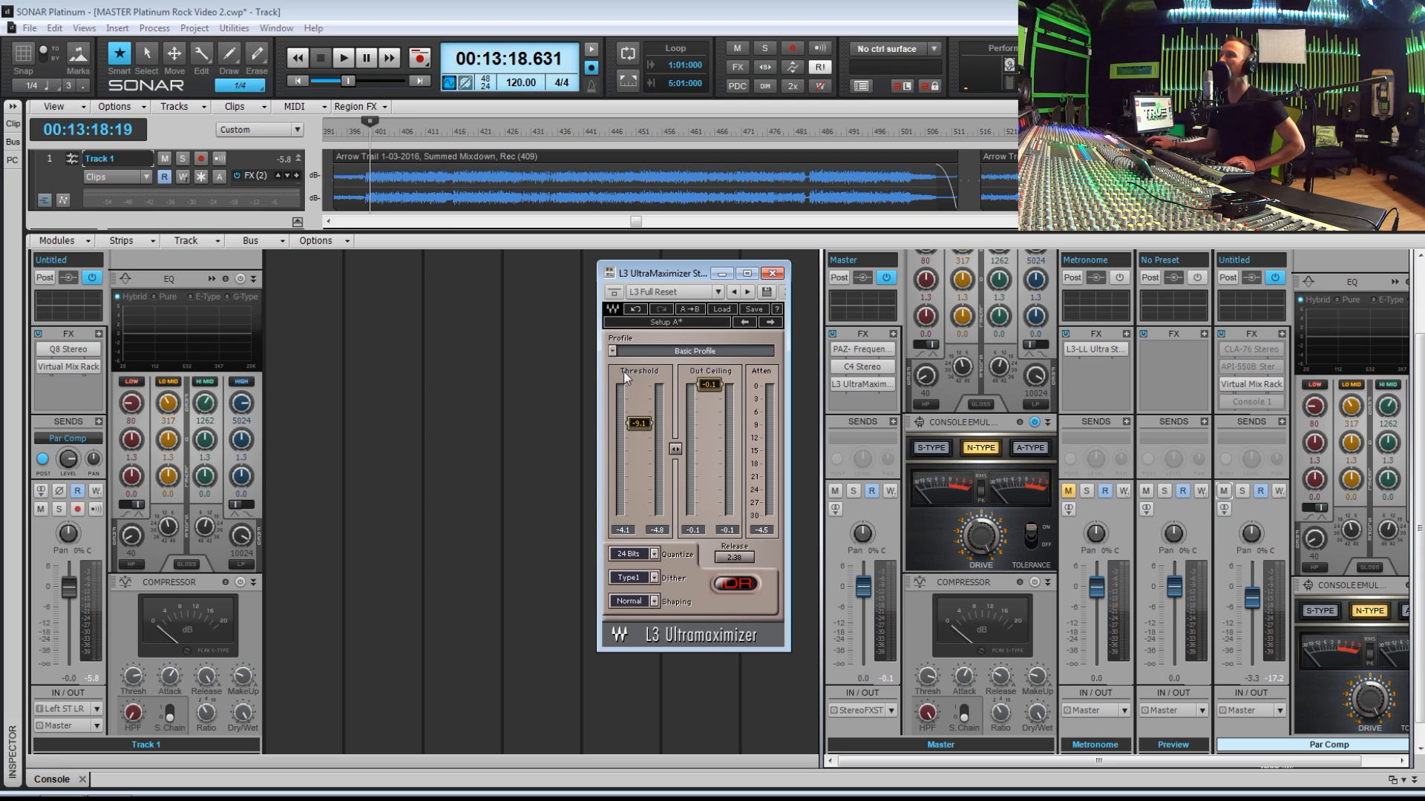
Play from about 00:13:50 and lower the L3 UltraMaximizer threshold to -10.0
left_click(452, 132)
key("space")
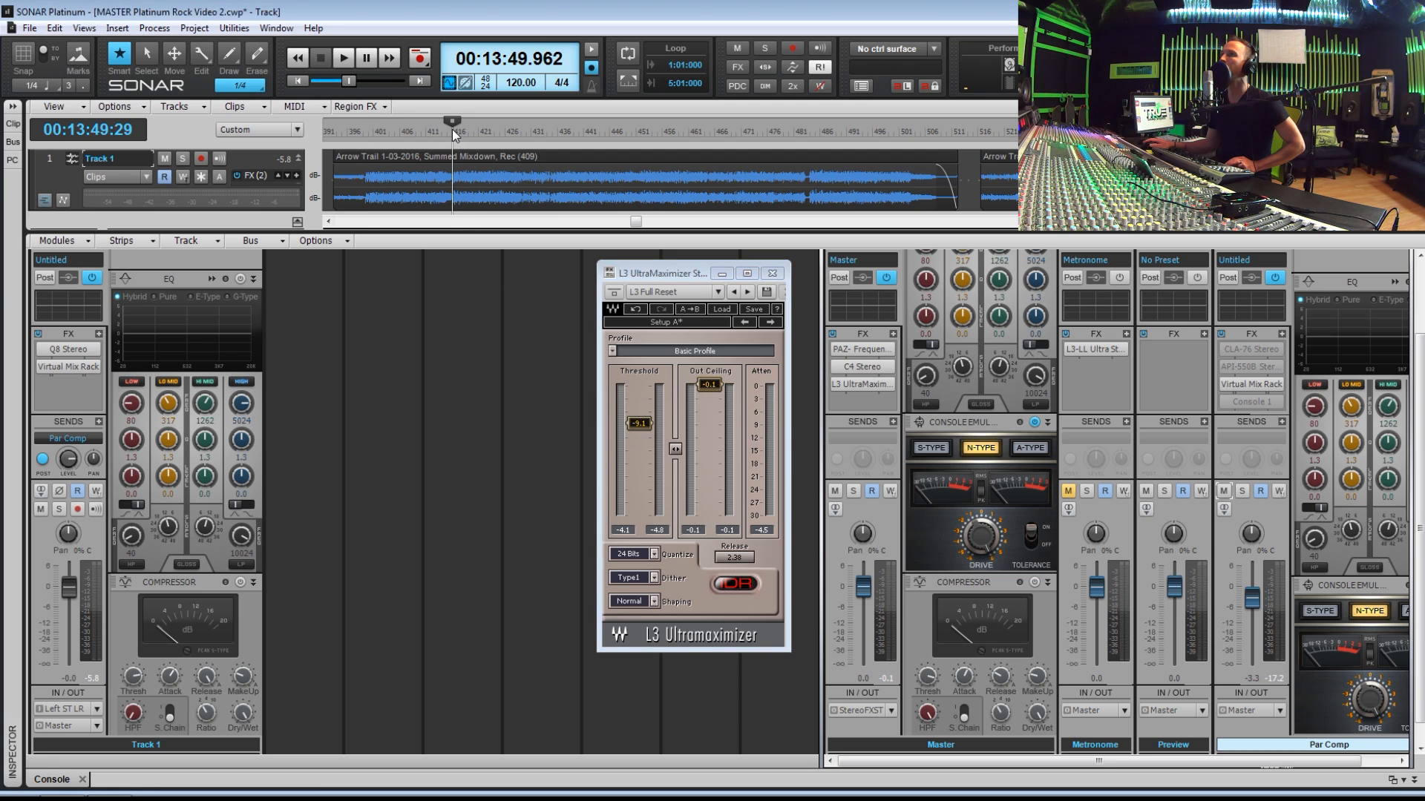
left_click_drag(650, 429, 639, 428)
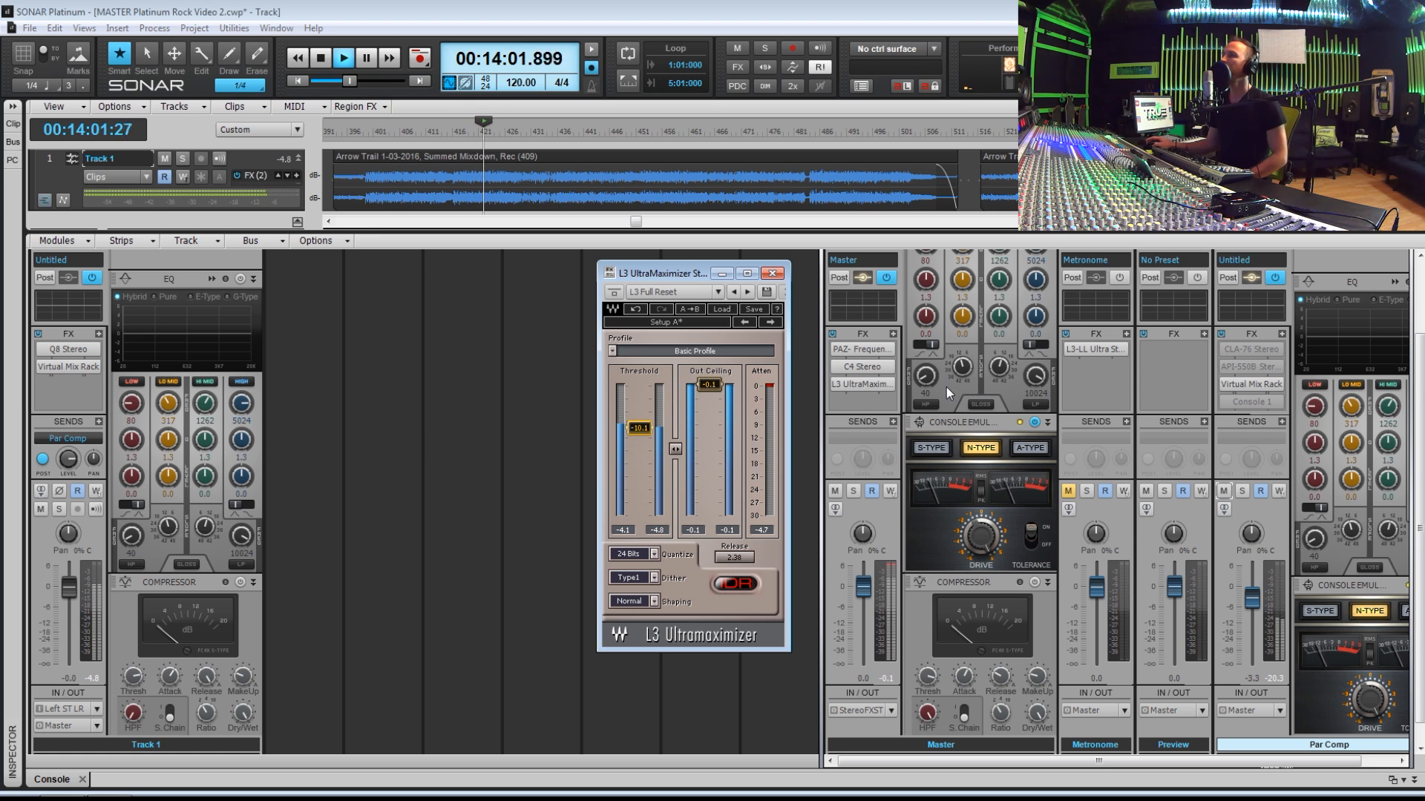
left_click(1252, 598)
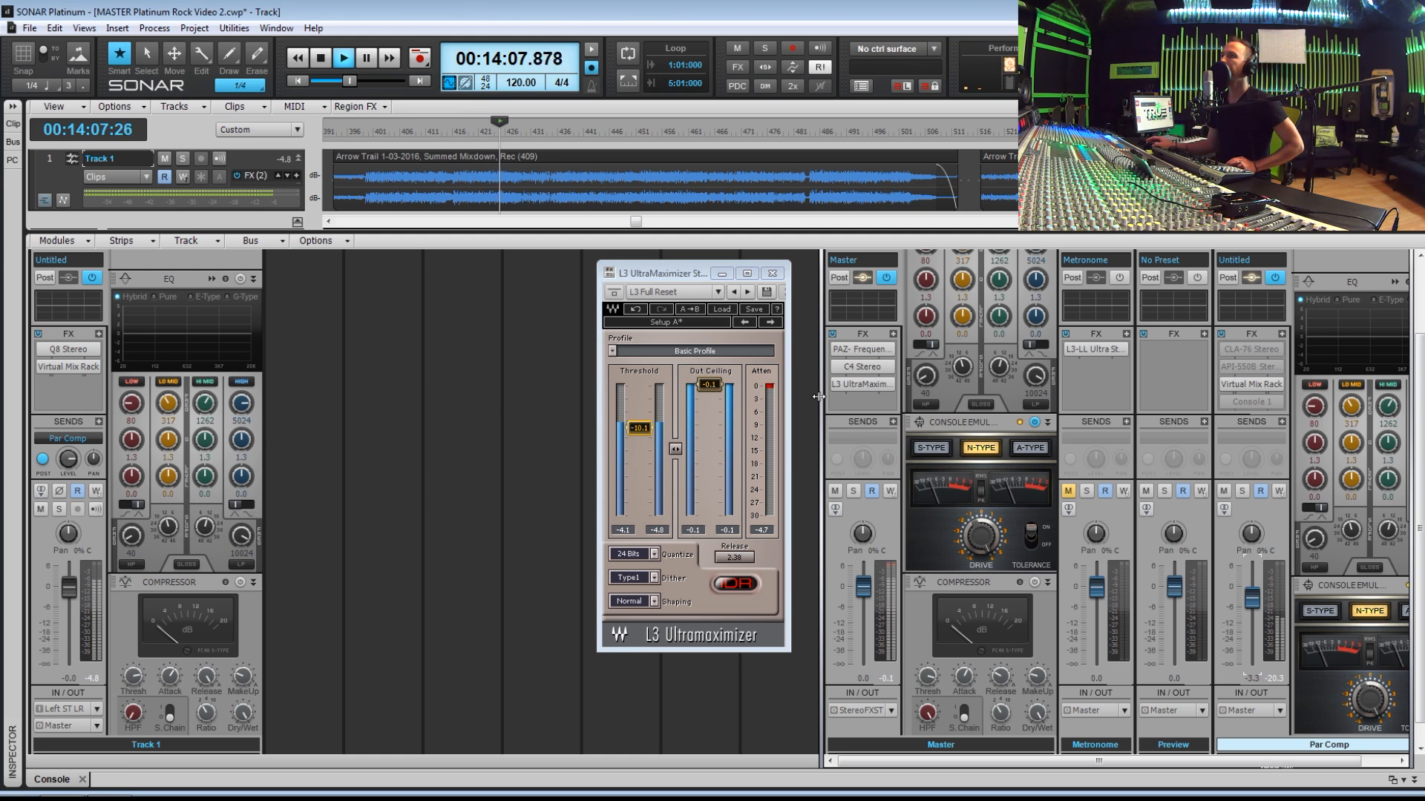
left_click(639, 430)
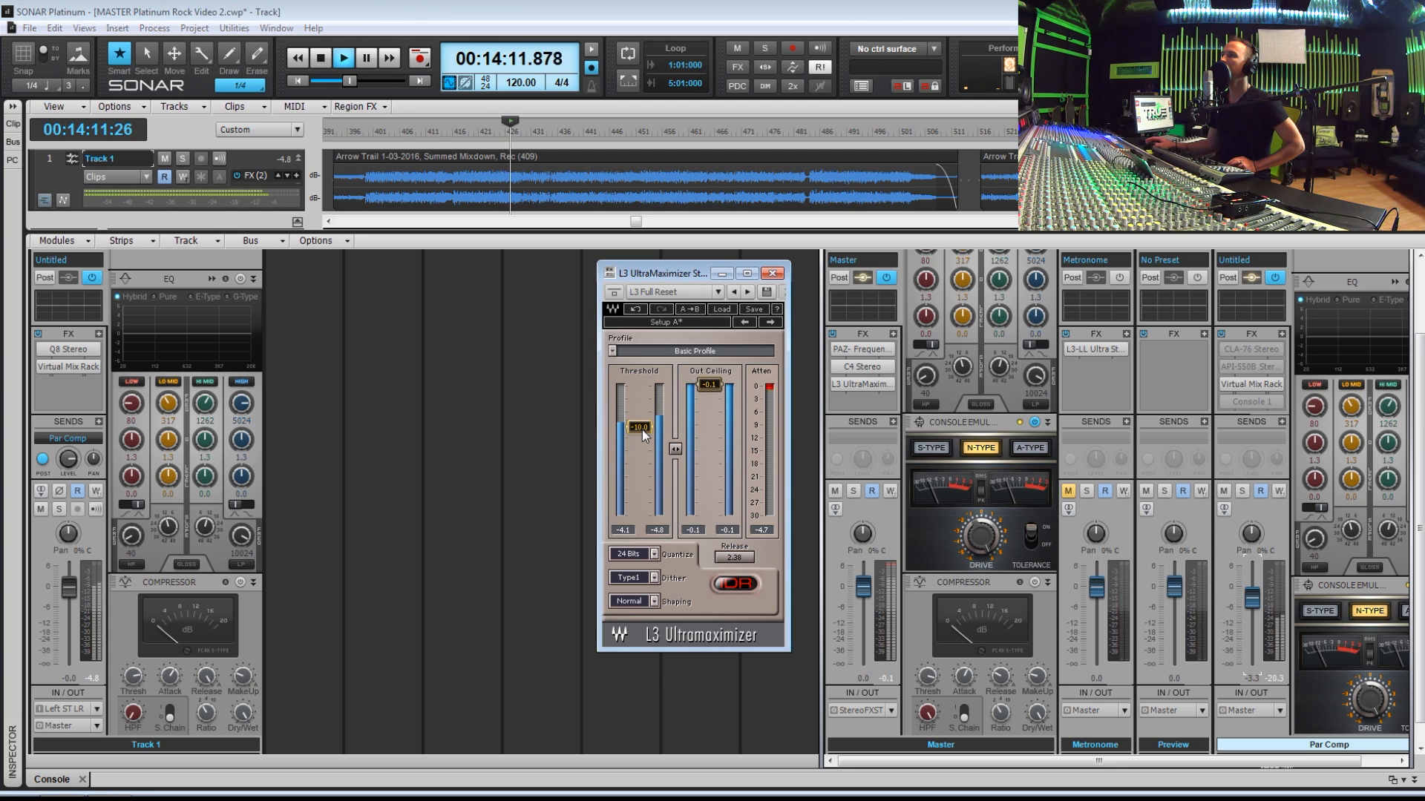